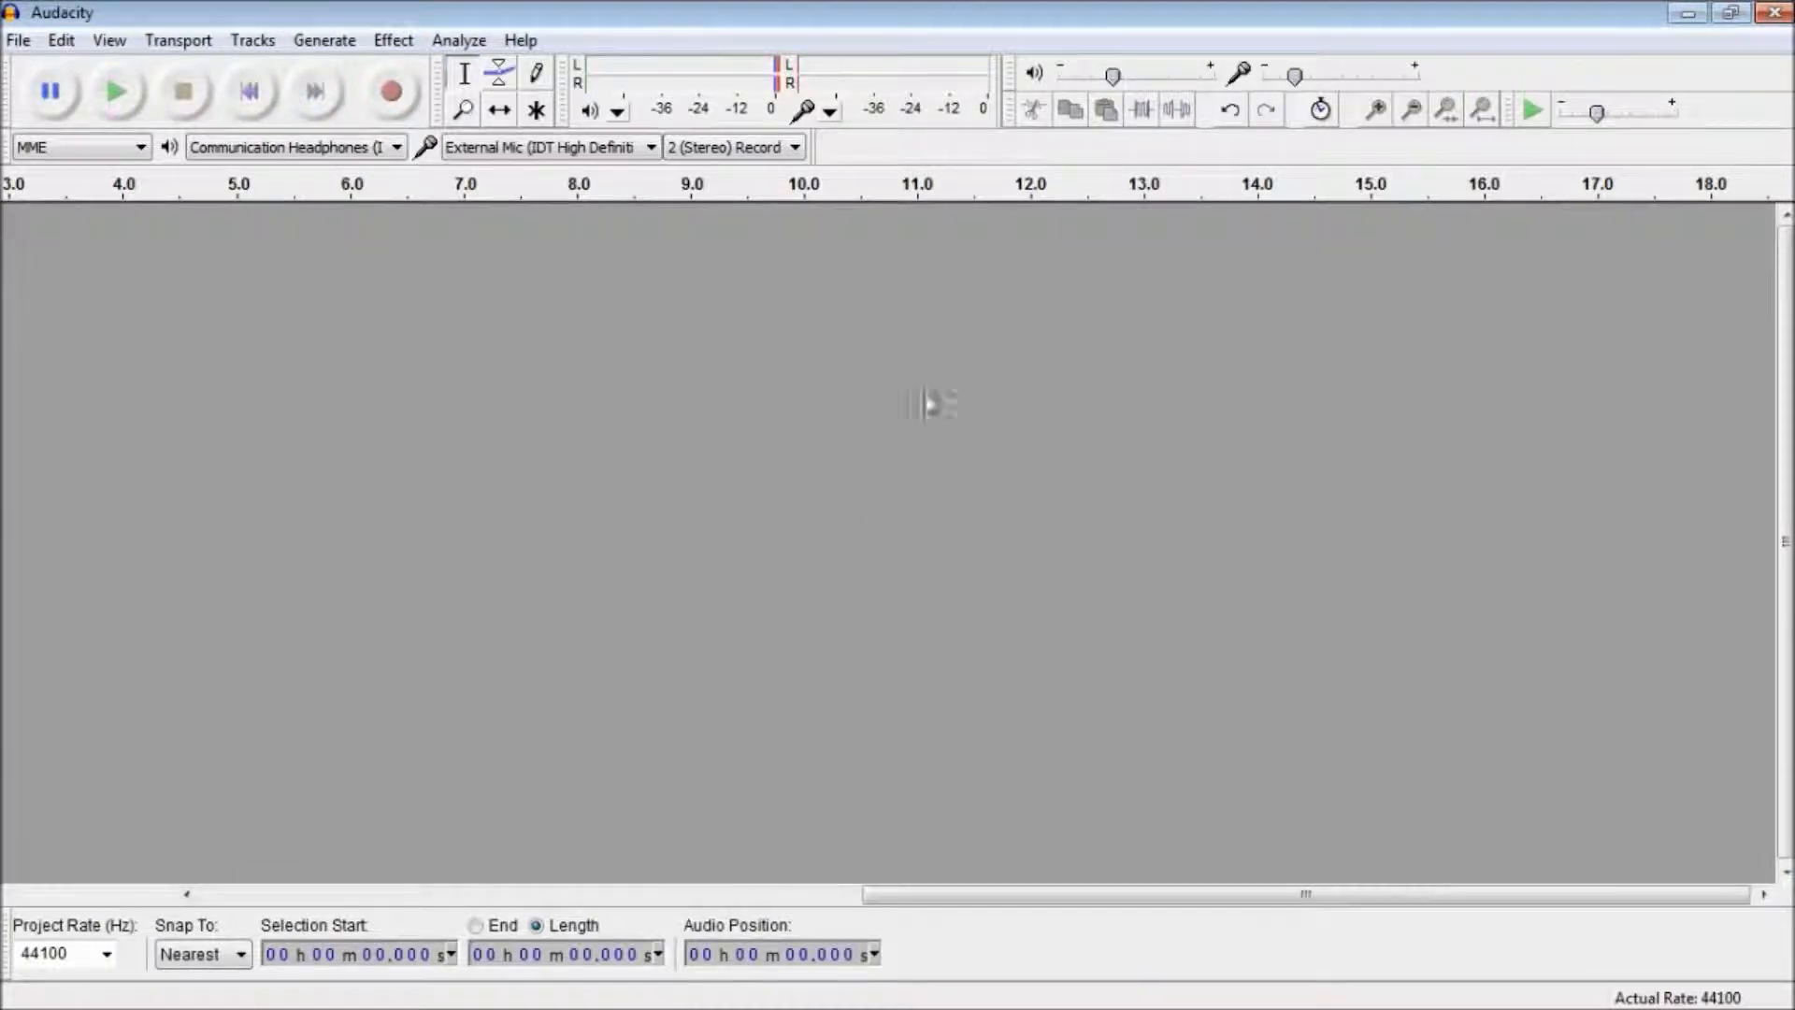
# - Import the DOCTOR VOX - Hero audio file from the desktop, making a copy of the file before editing
pyautogui.doubleClick(893, 11)
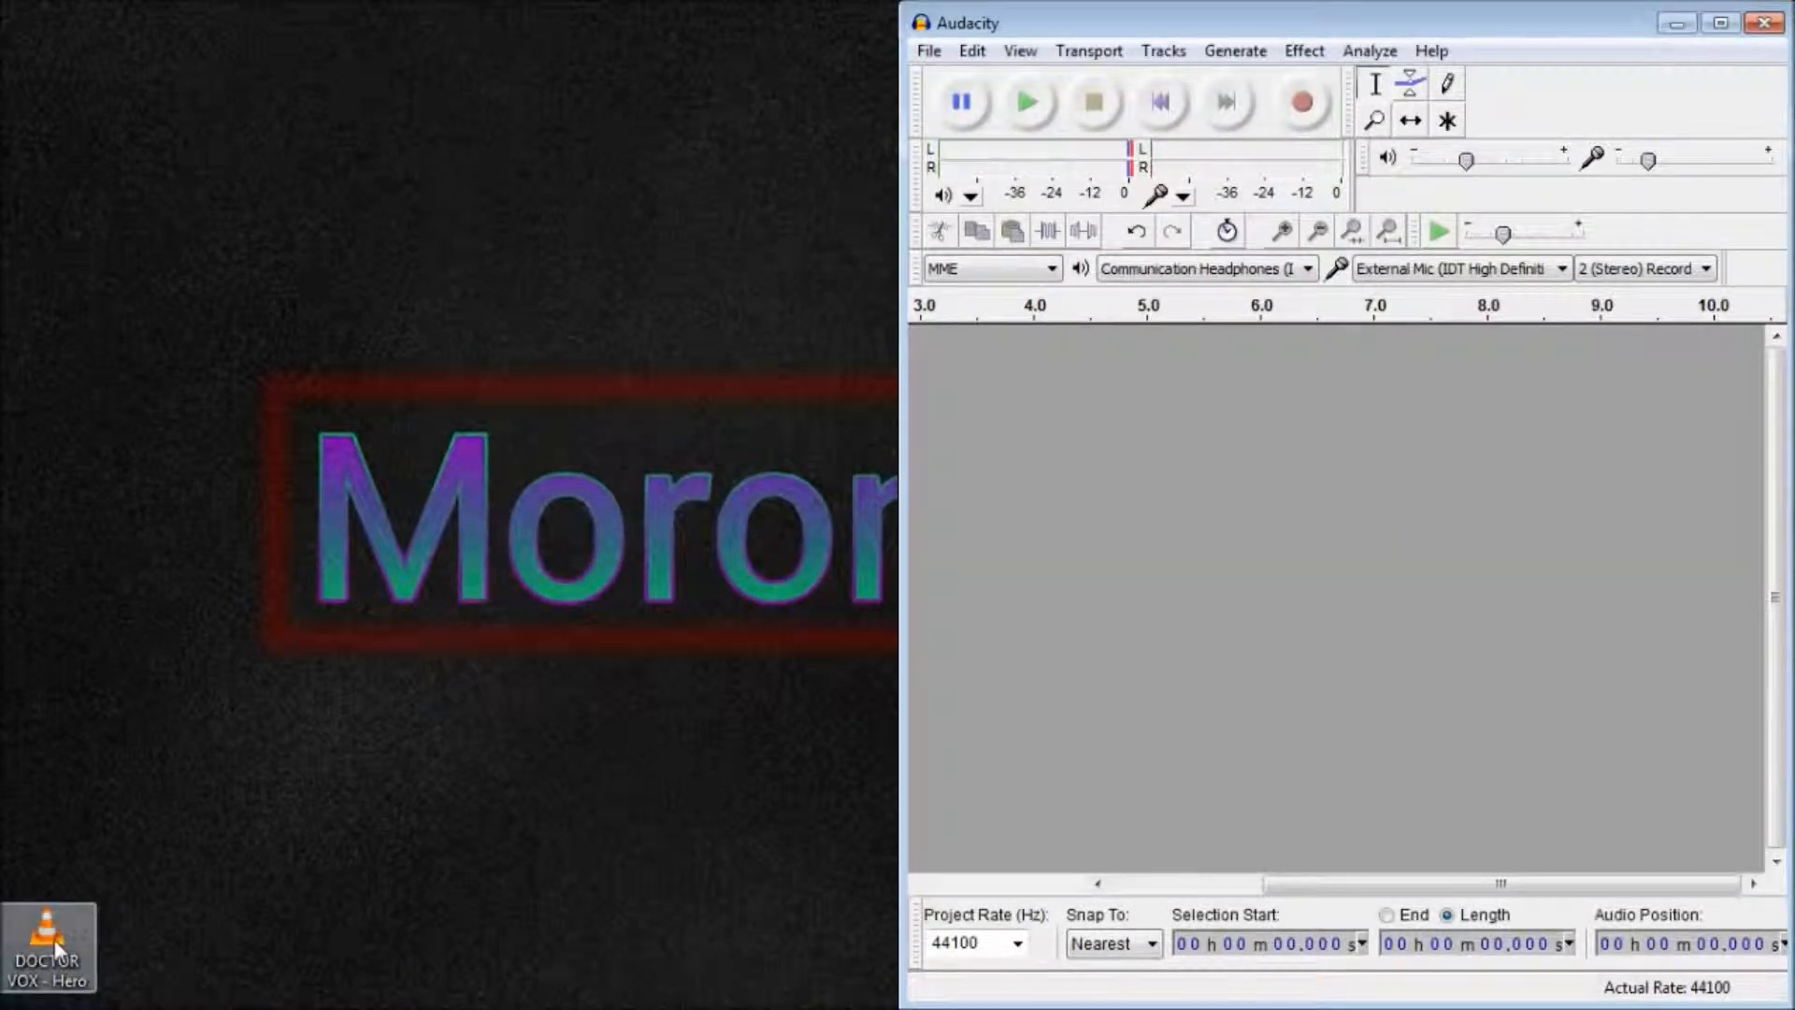
pyautogui.moveTo(56, 950); pyautogui.dragTo(188, 817)
pyautogui.moveTo(298, 738); pyautogui.dragTo(270, 766)
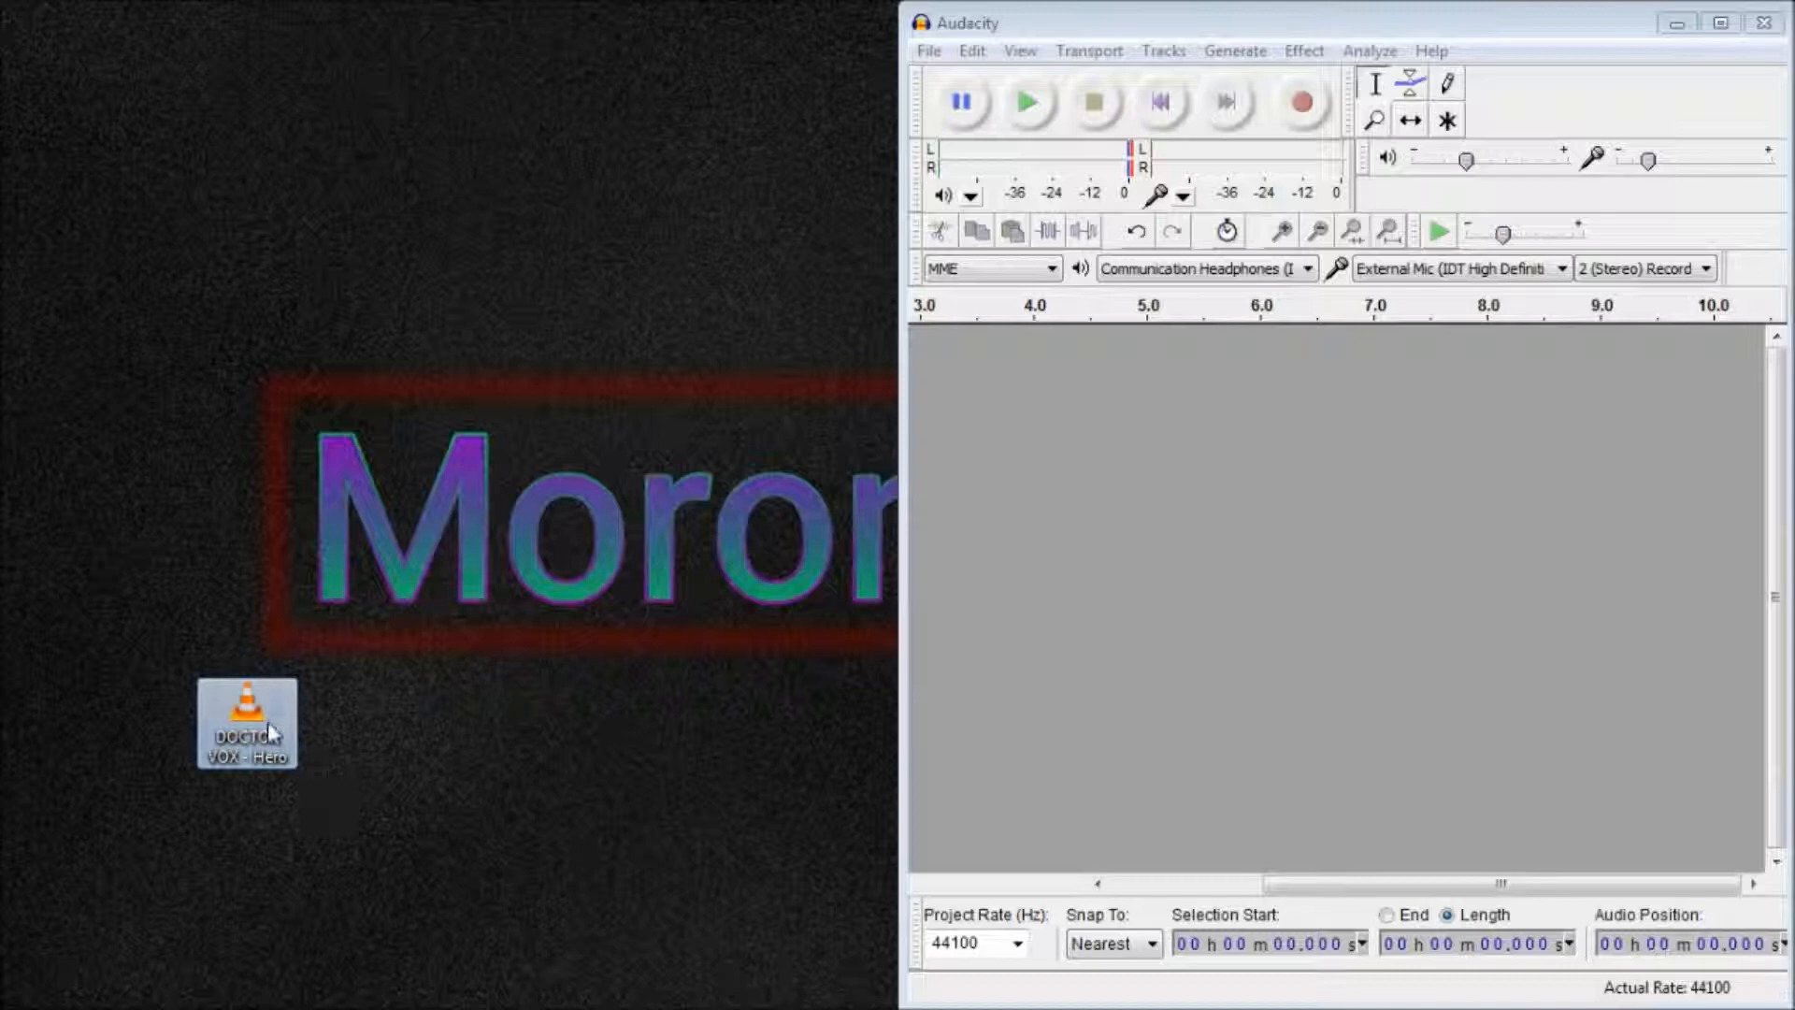
pyautogui.moveTo(245, 725); pyautogui.dragTo(1283, 598)
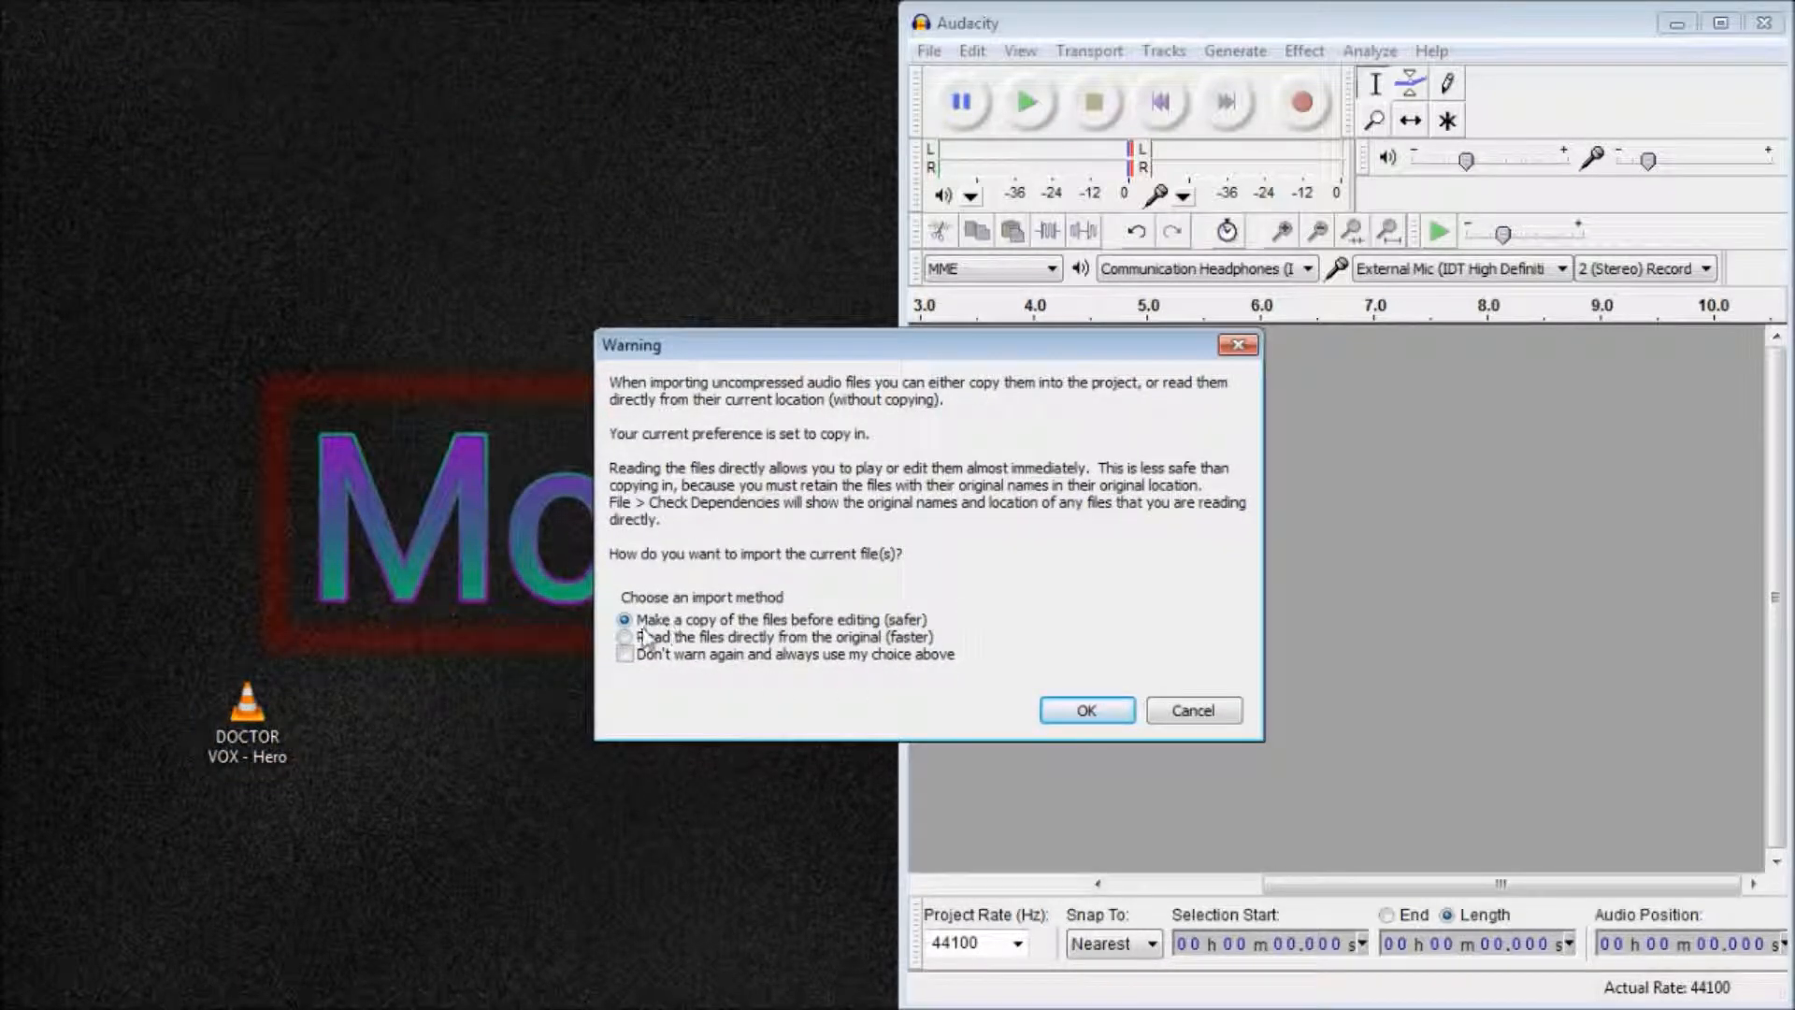
pyautogui.click(1089, 712)
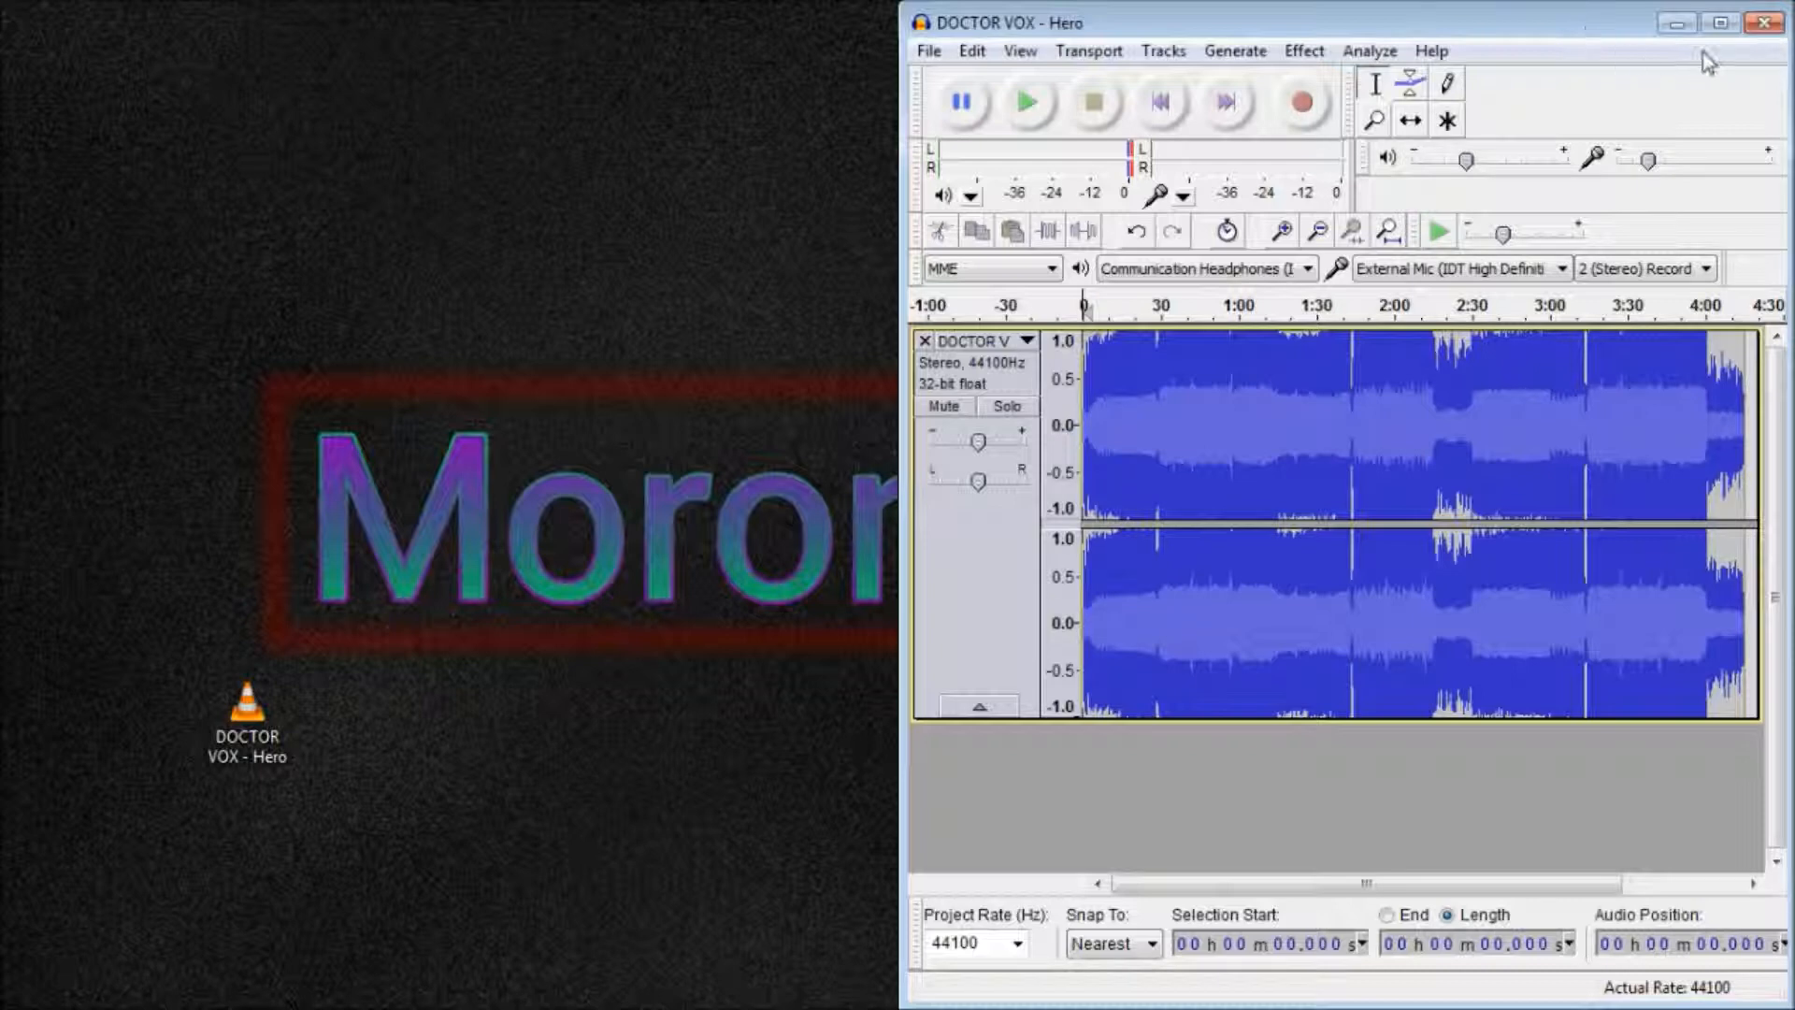
# - Maximize the editor window and play the opening of the imported song
pyautogui.click(1720, 22)
pyautogui.click(123, 107)
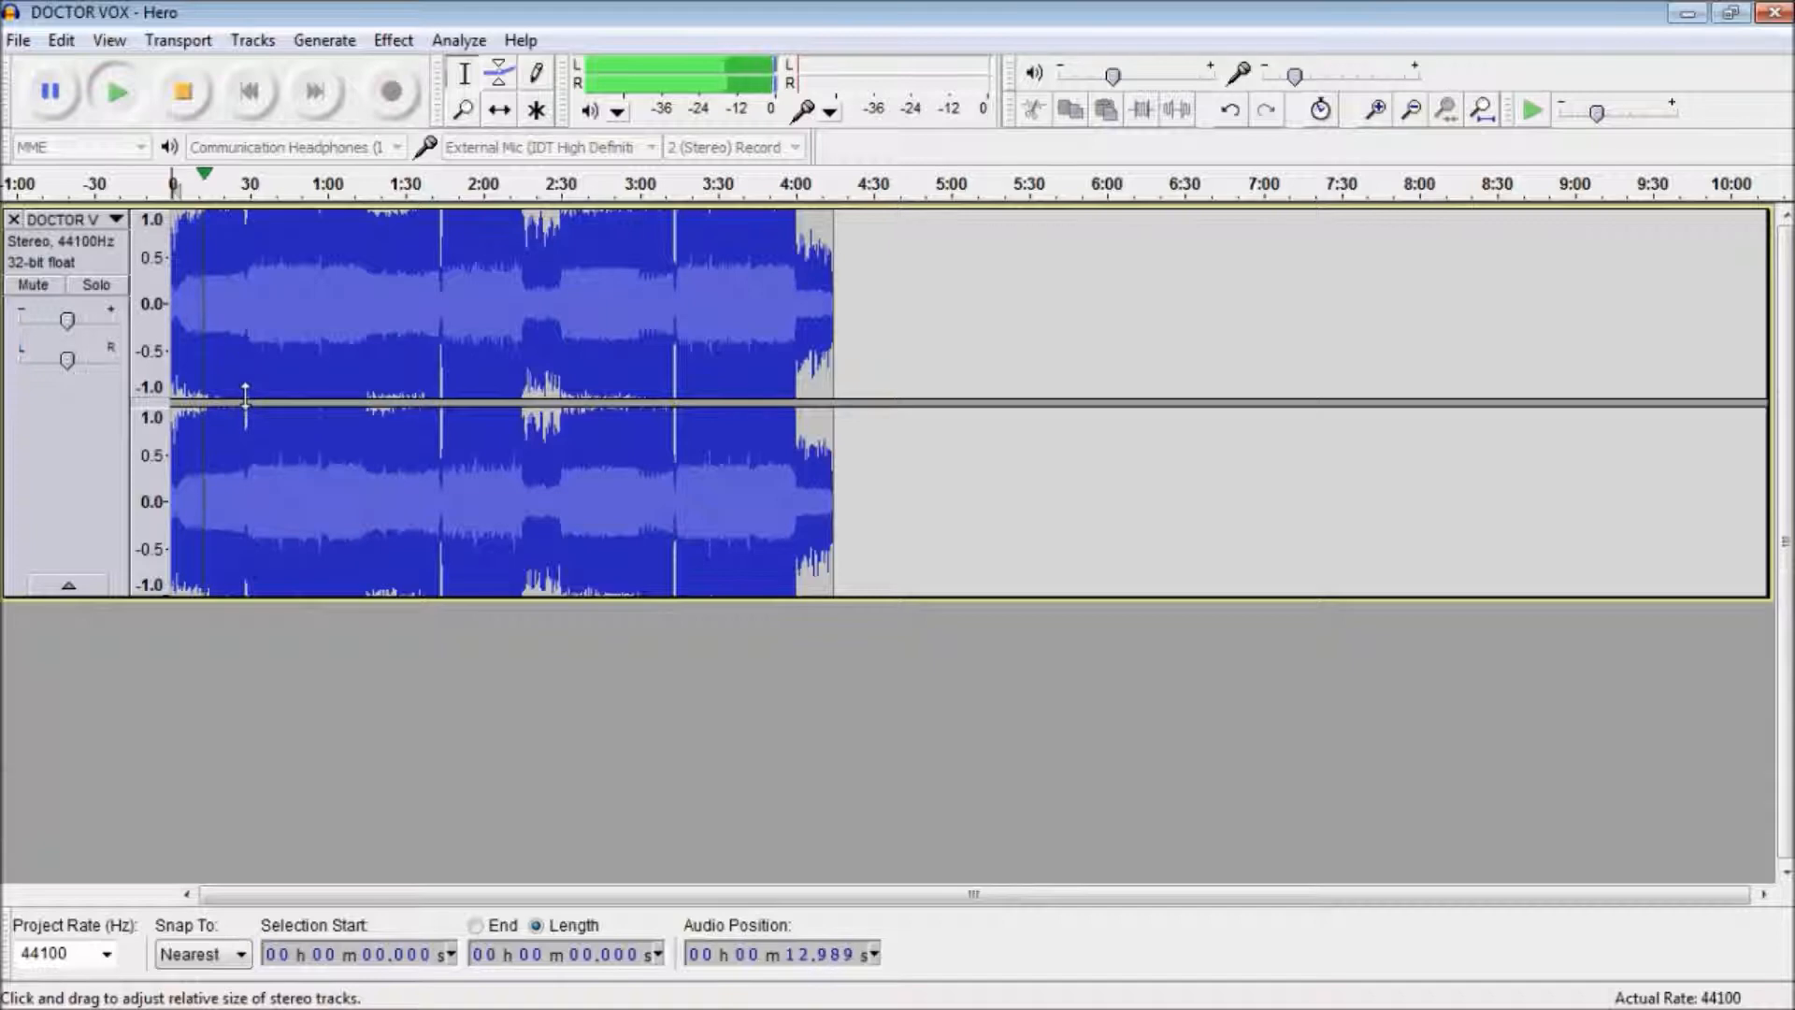
pyautogui.click(195, 110)
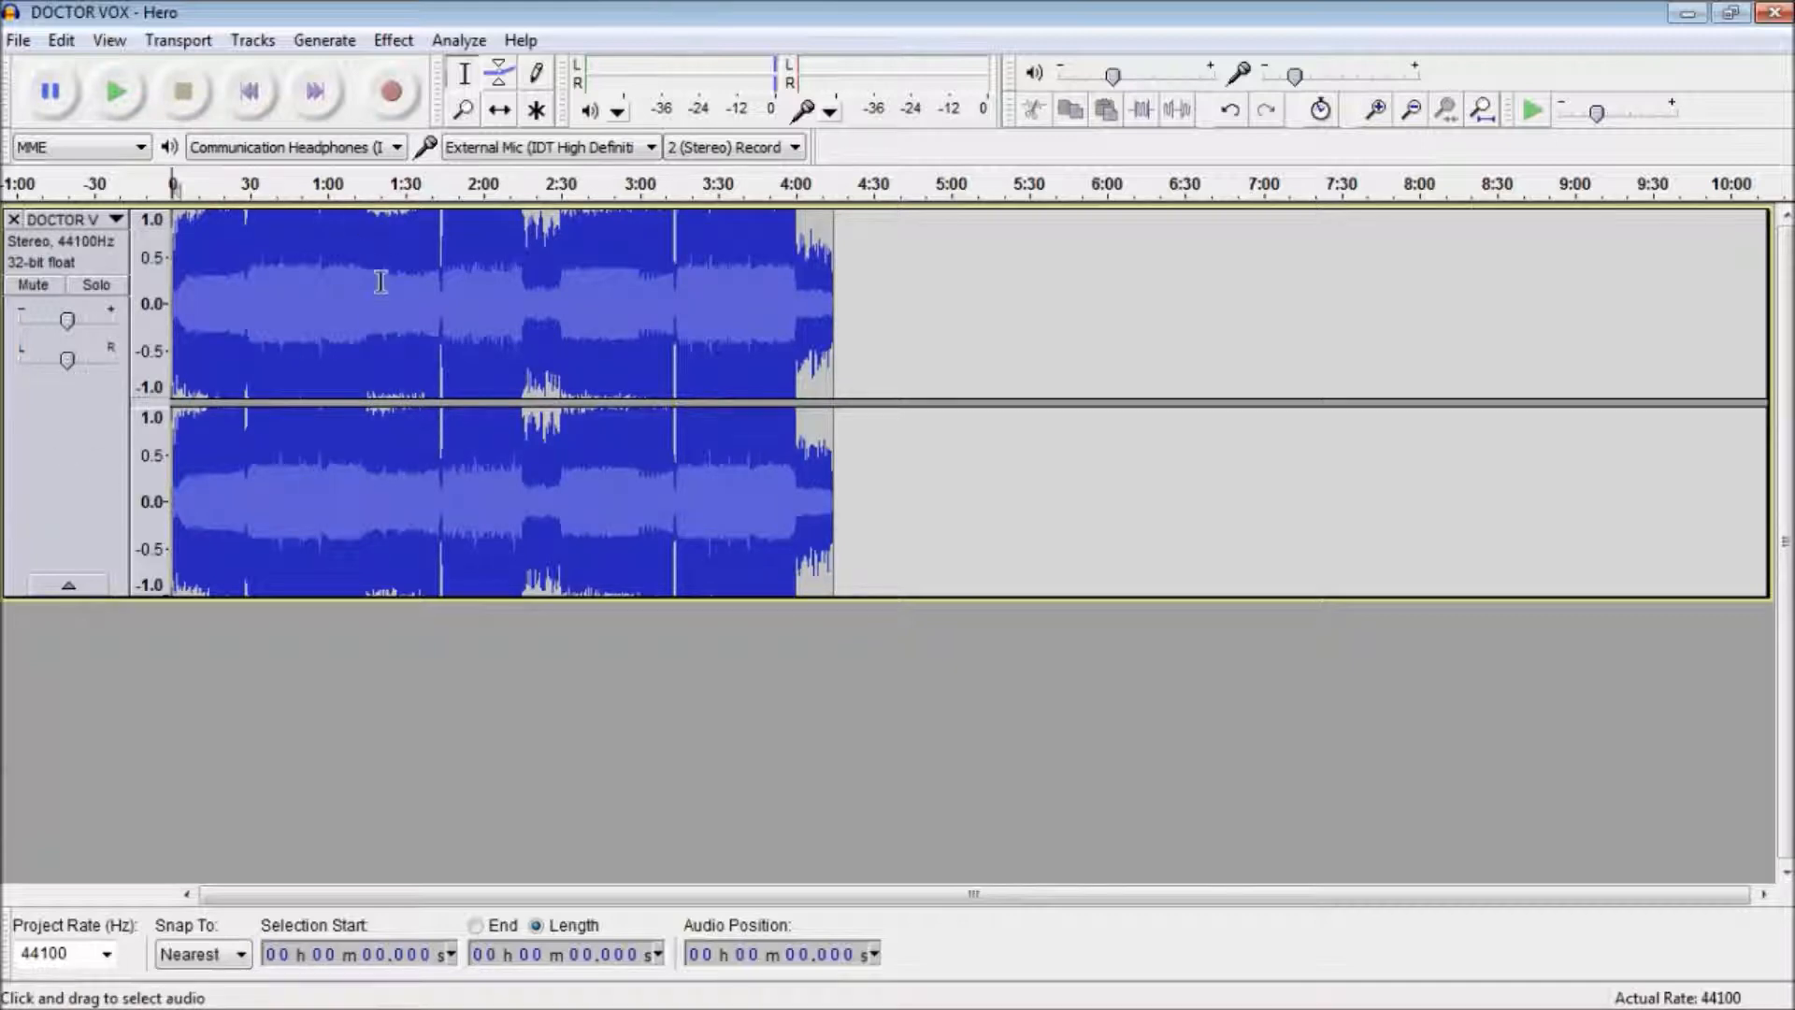
# - Select the entire track and apply Change Tempo with a percent change of about 400
pyautogui.hotkey('ctrl', '2')
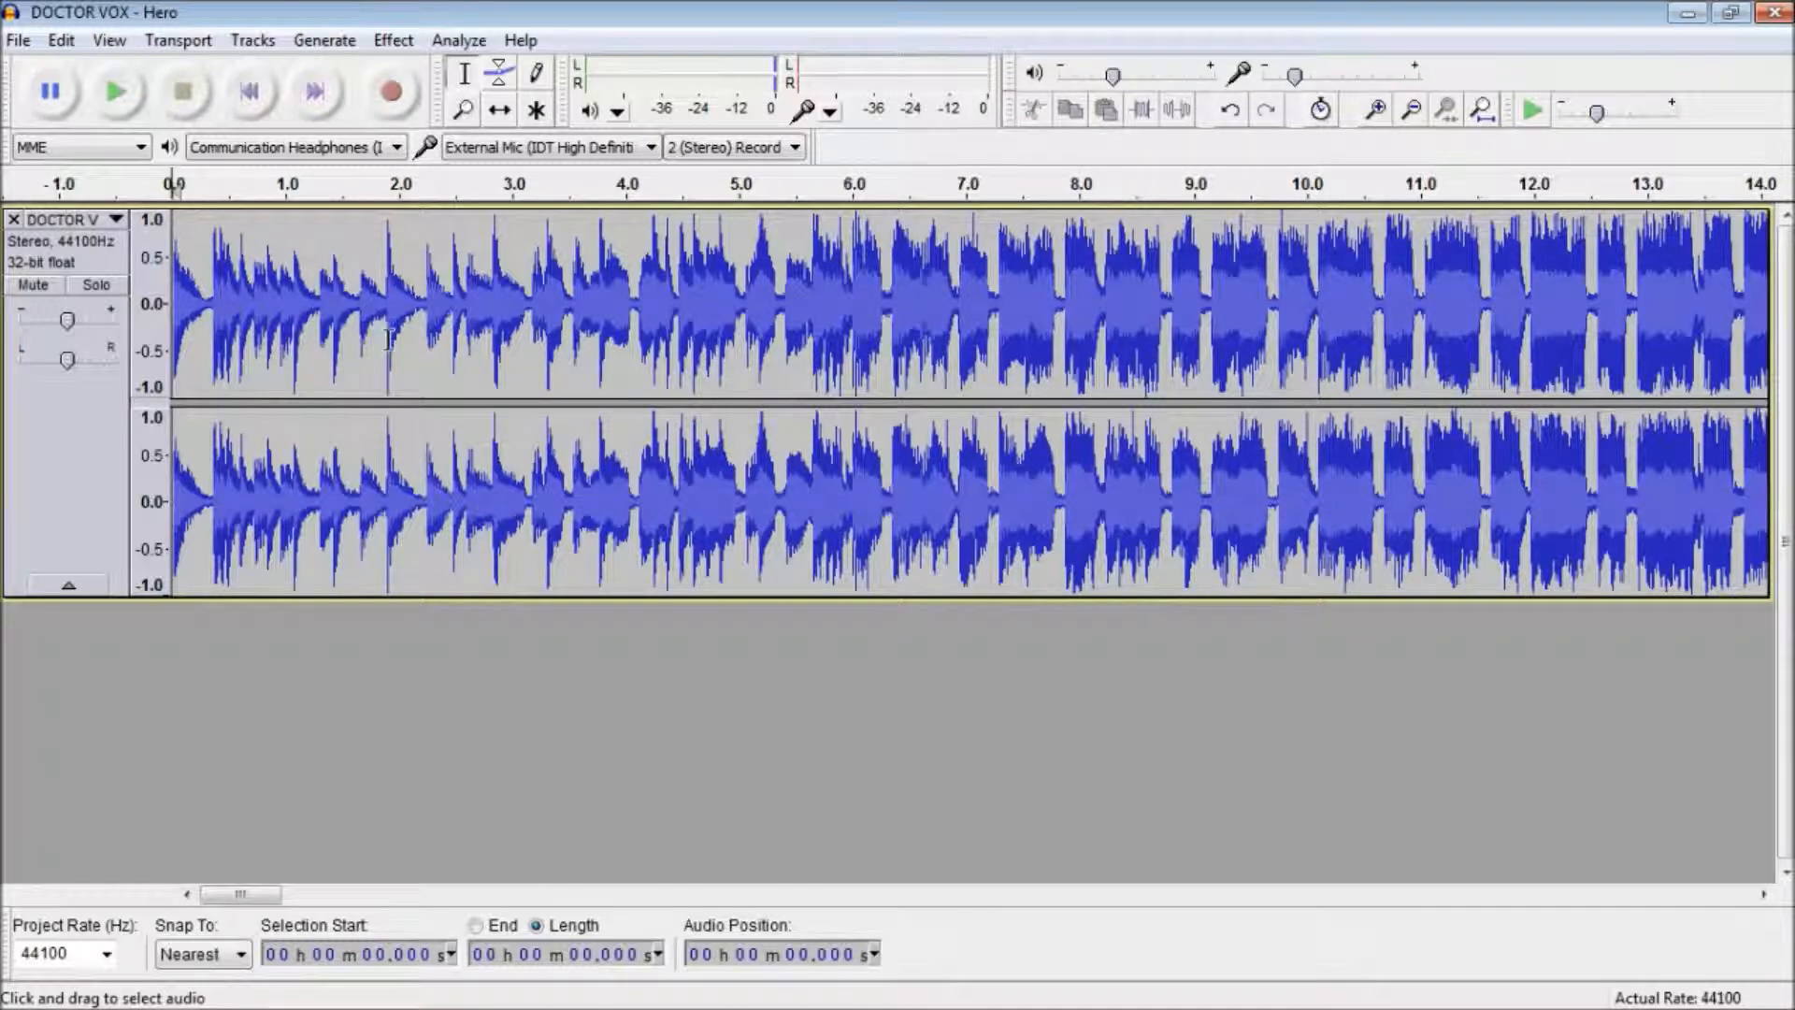
pyautogui.hotkey('ctrl', 'a')
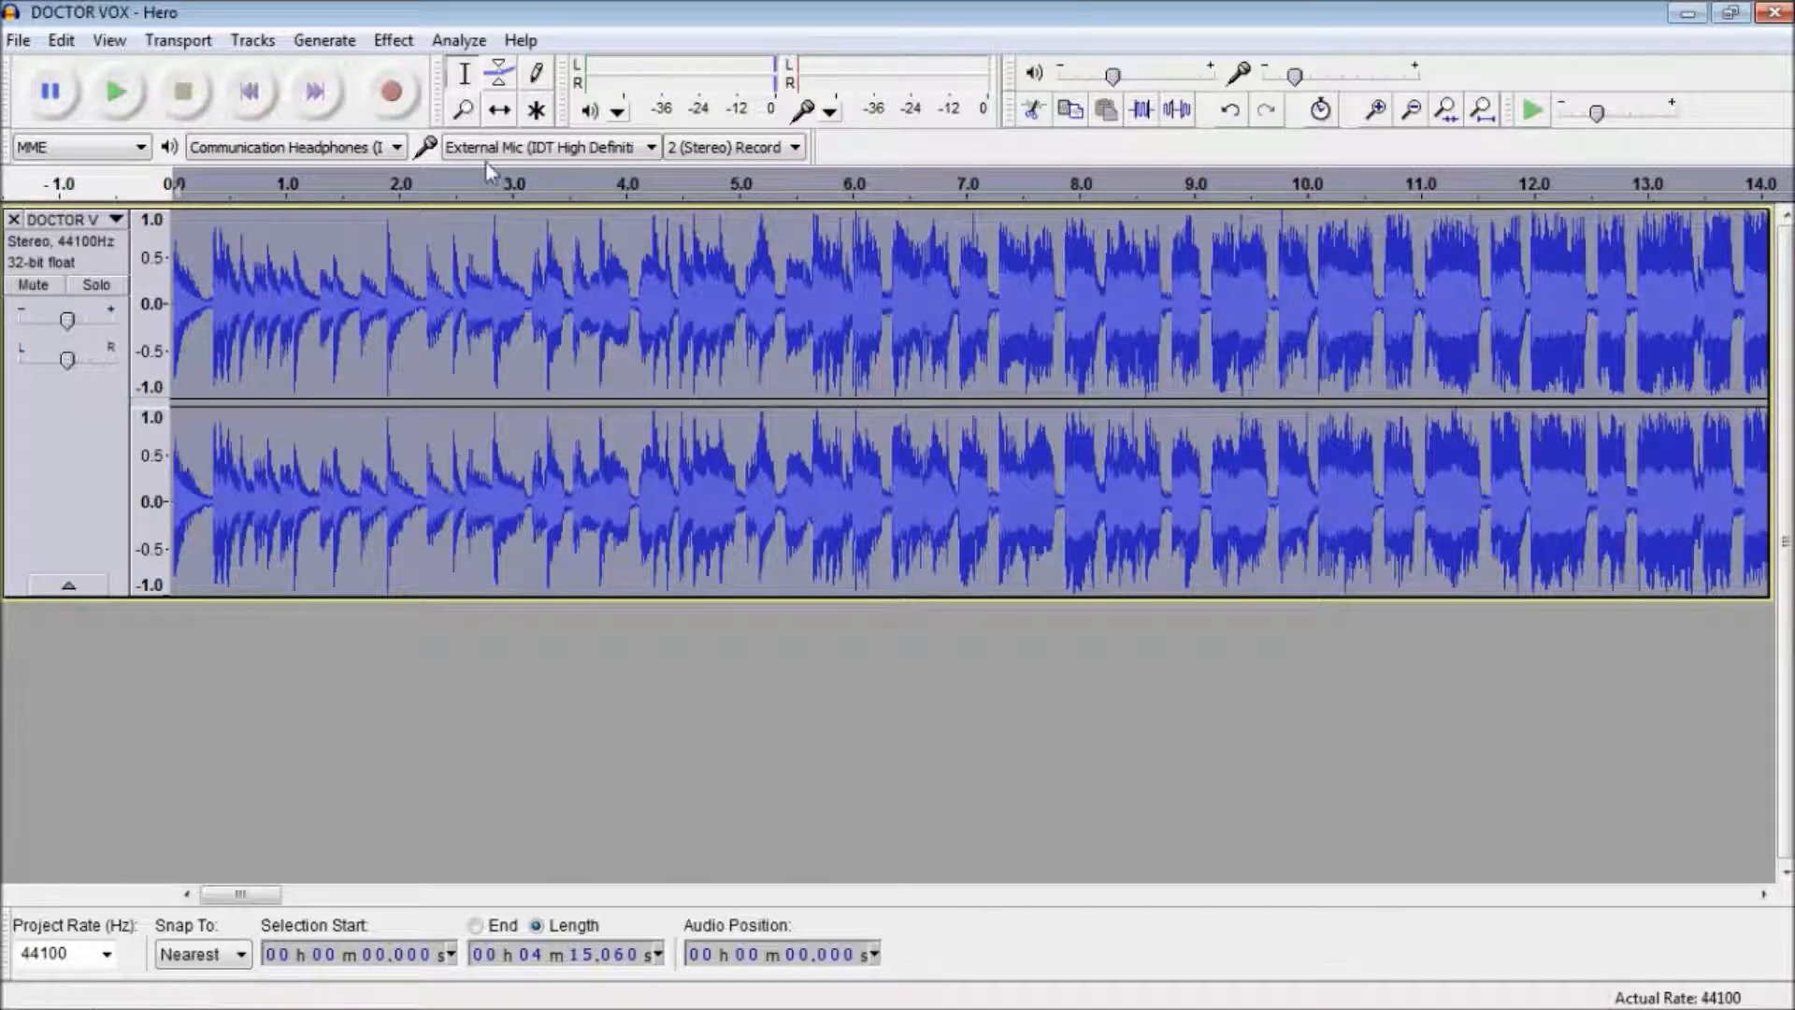
pyautogui.click(401, 40)
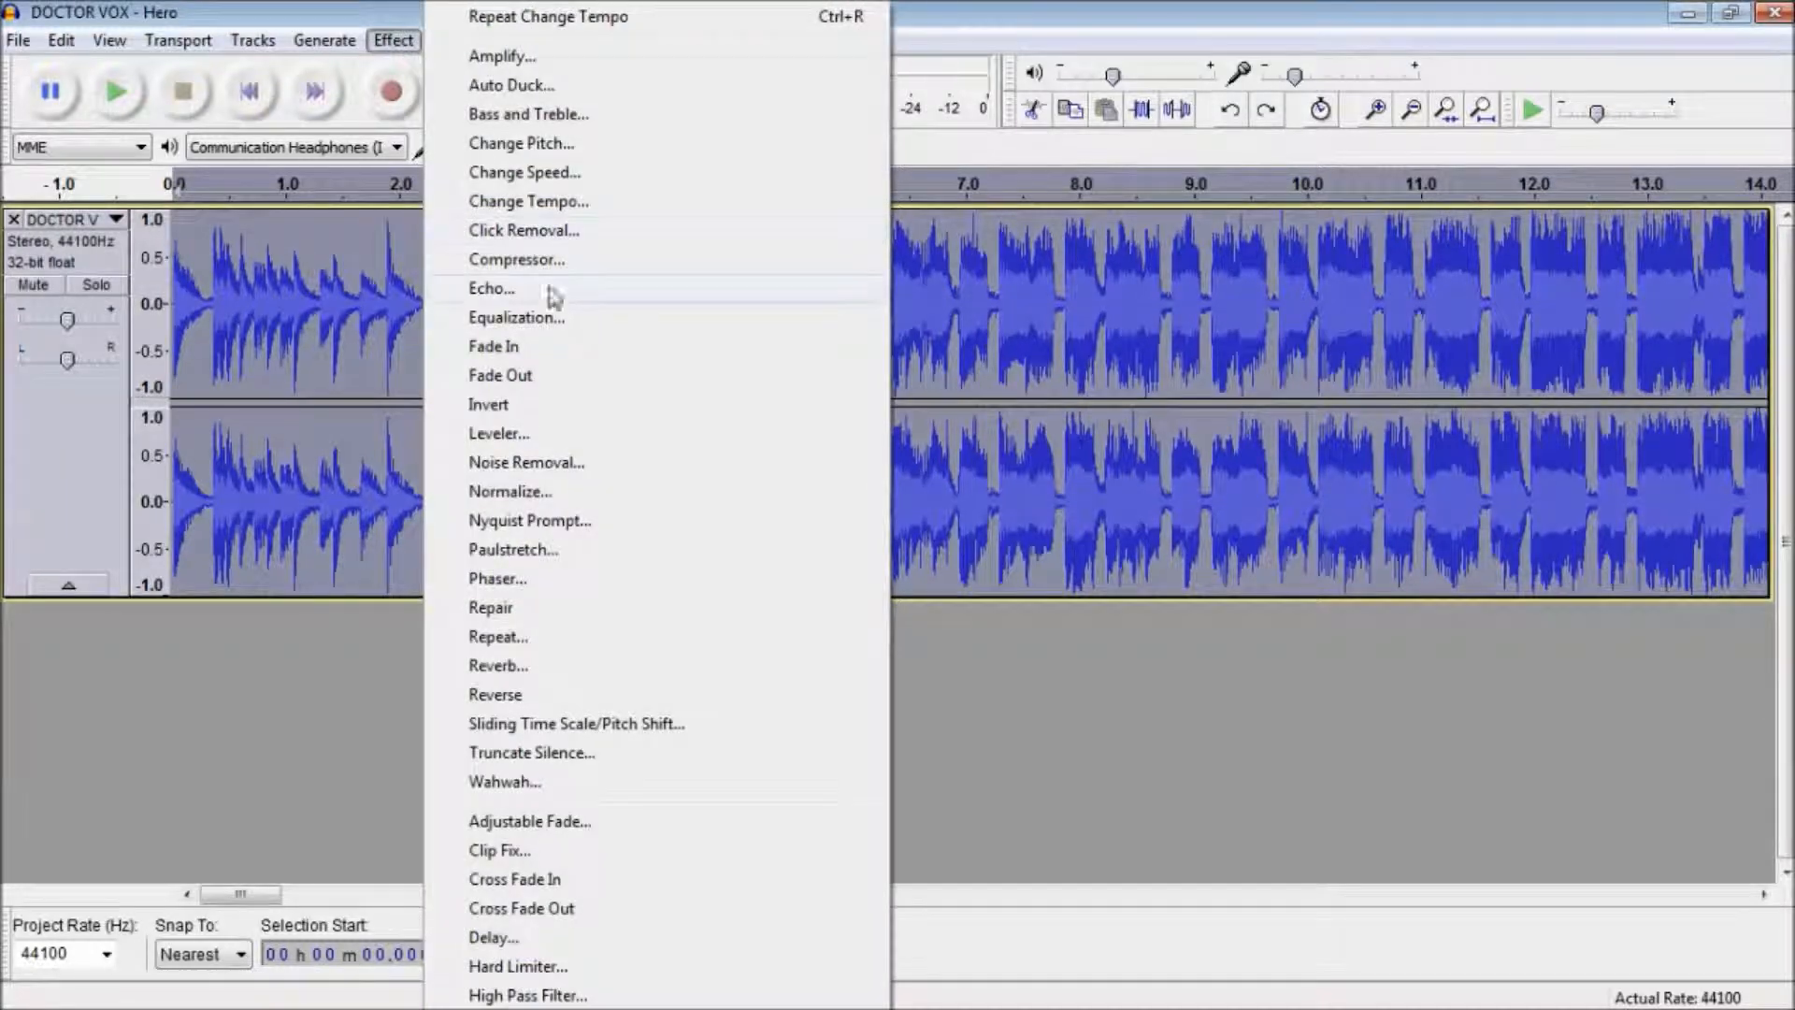
pyautogui.click(552, 202)
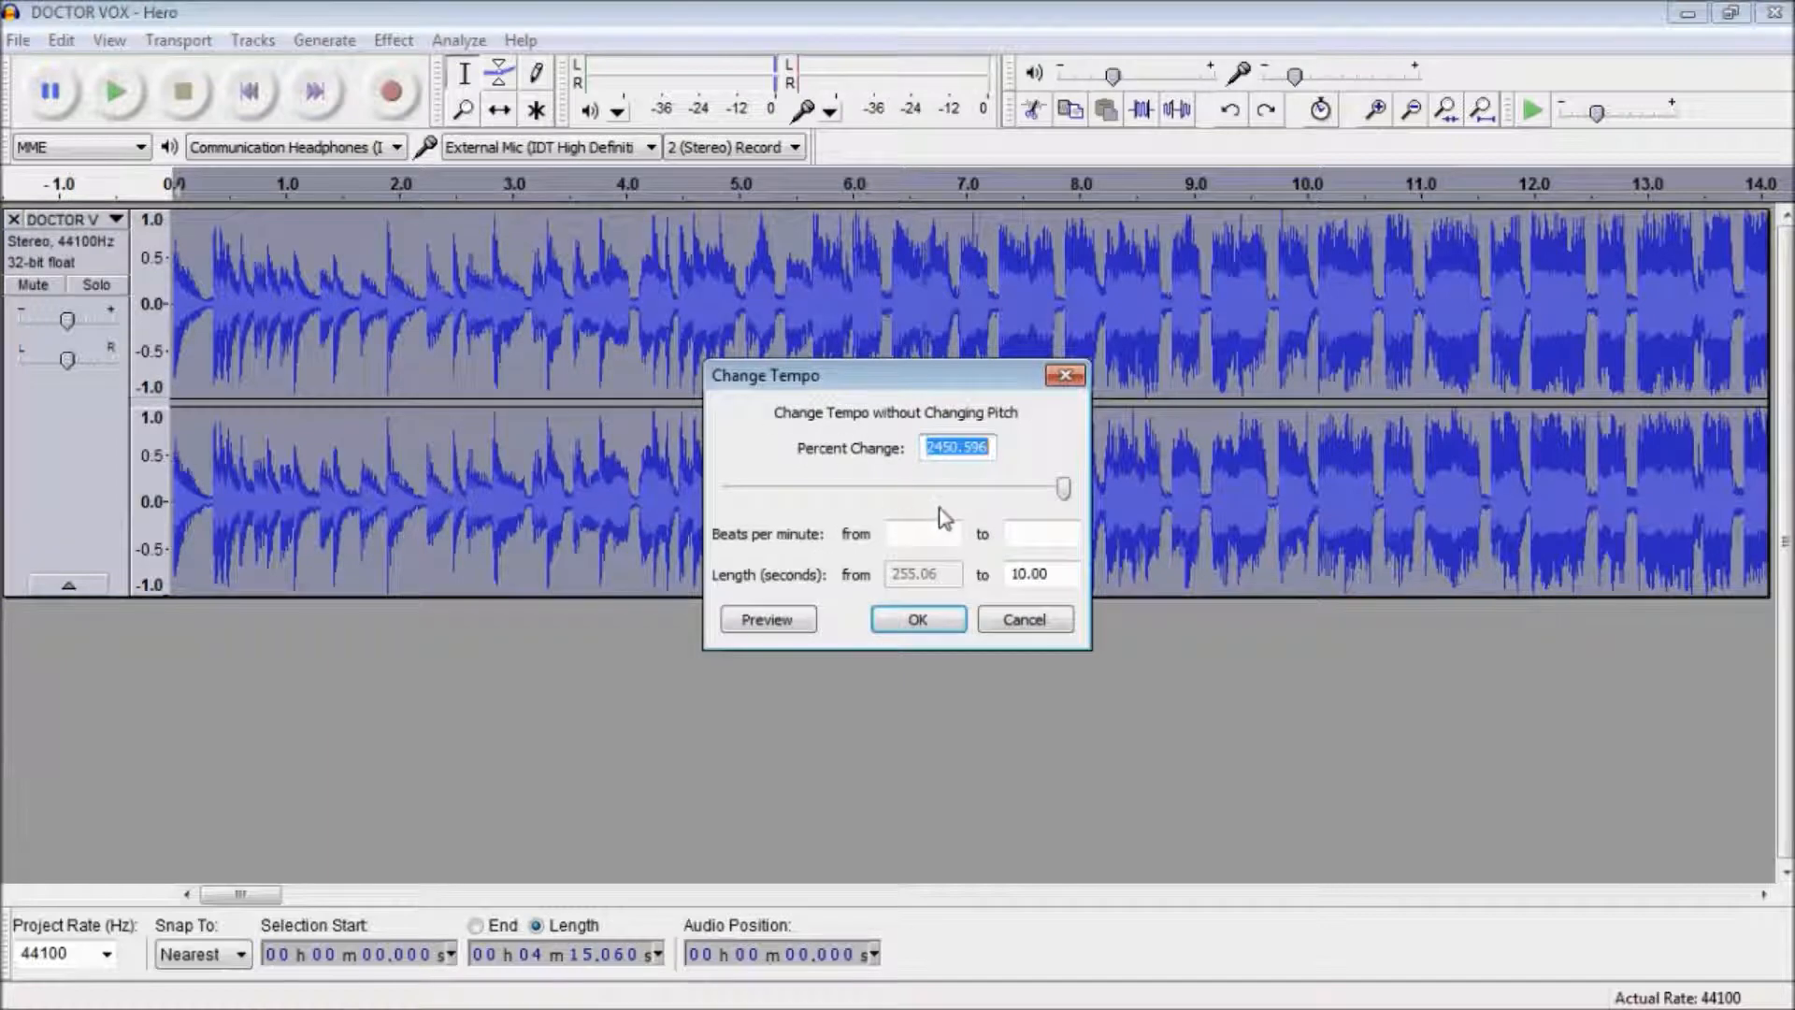
pyautogui.moveTo(1059, 489)
pyautogui.mouseDown()
pyautogui.moveTo(1038, 491)
pyautogui.moveTo(1082, 505)
pyautogui.mouseUp()
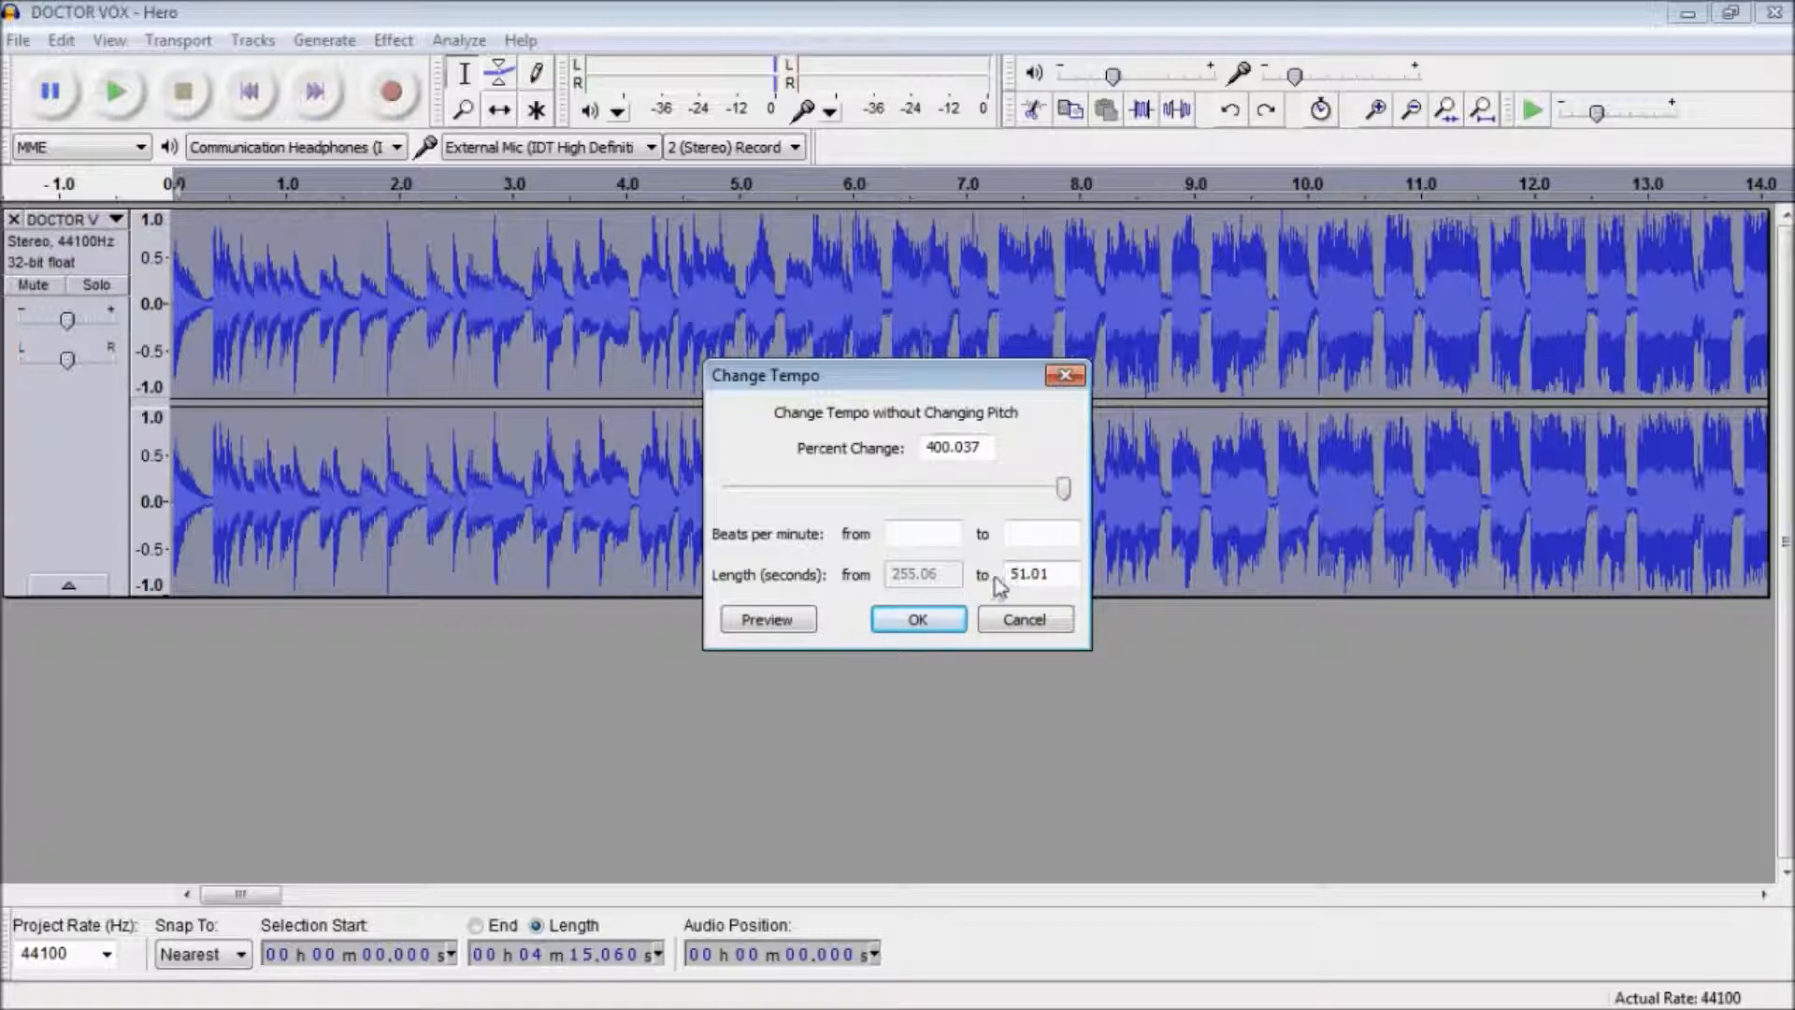
pyautogui.click(931, 624)
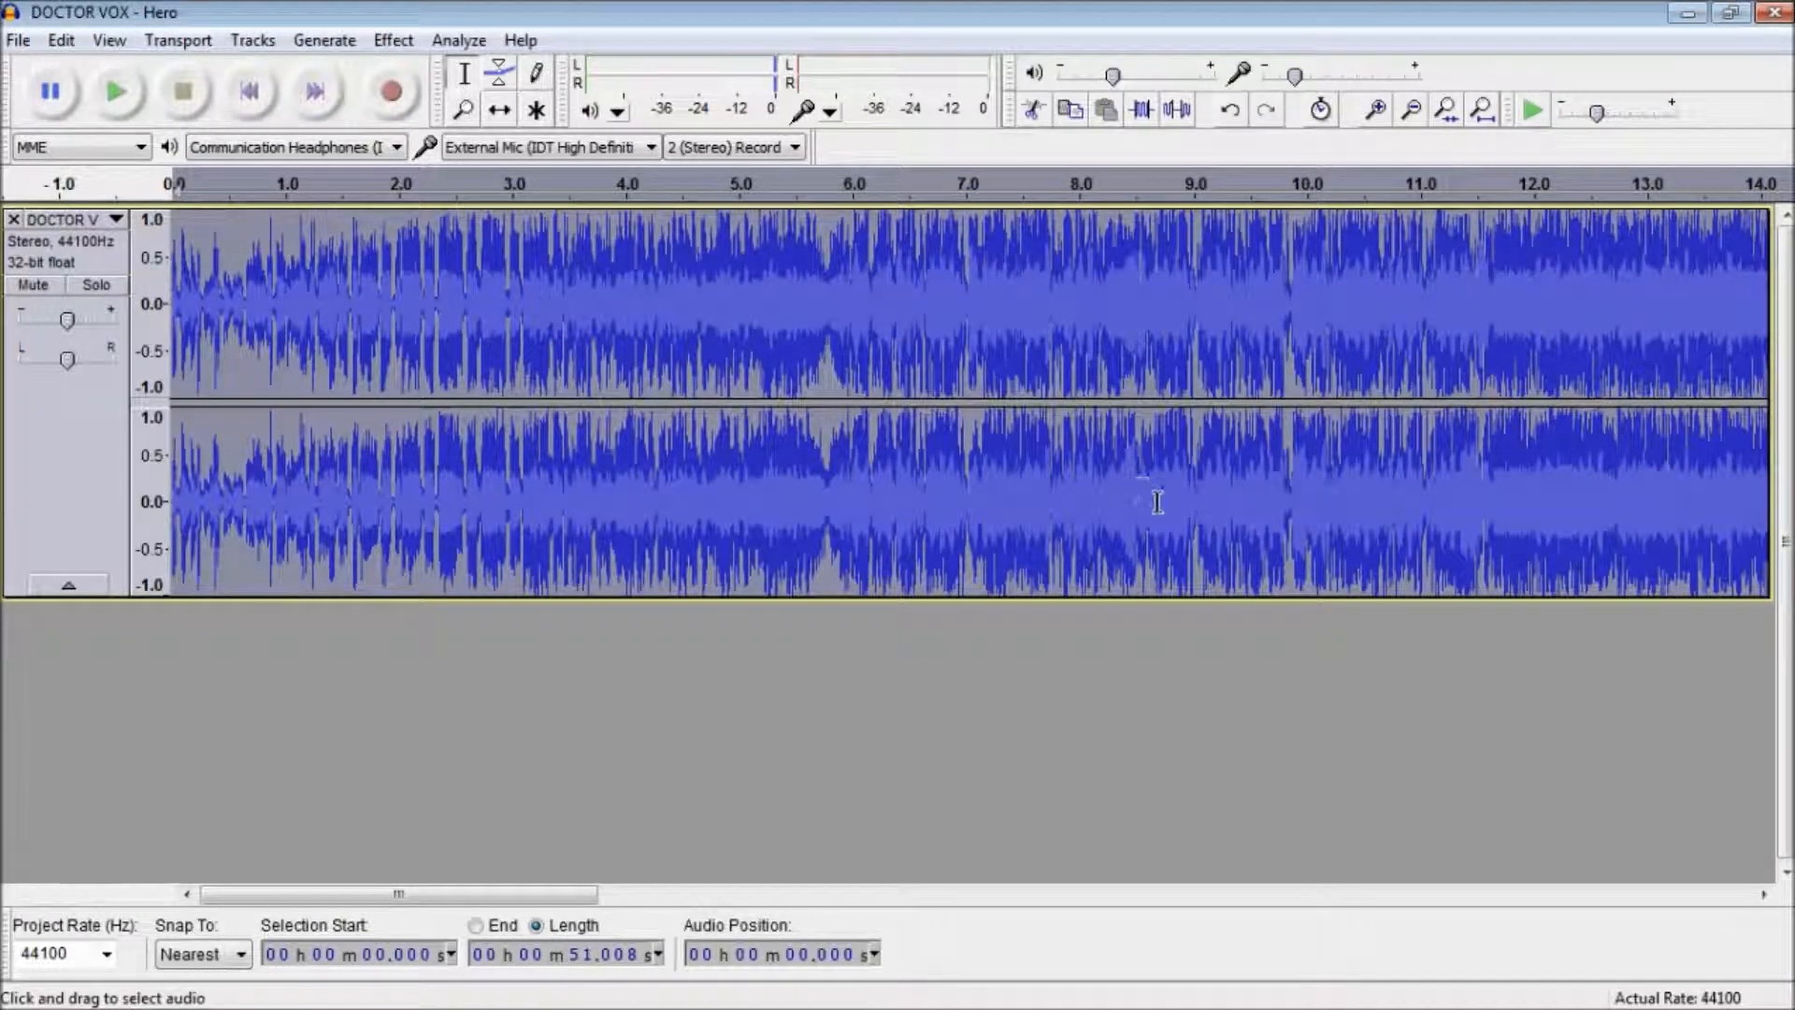
# - Repeat the Change Tempo effect on the whole selected track with the same settings
pyautogui.moveTo(554, 895); pyautogui.dragTo(183, 879)
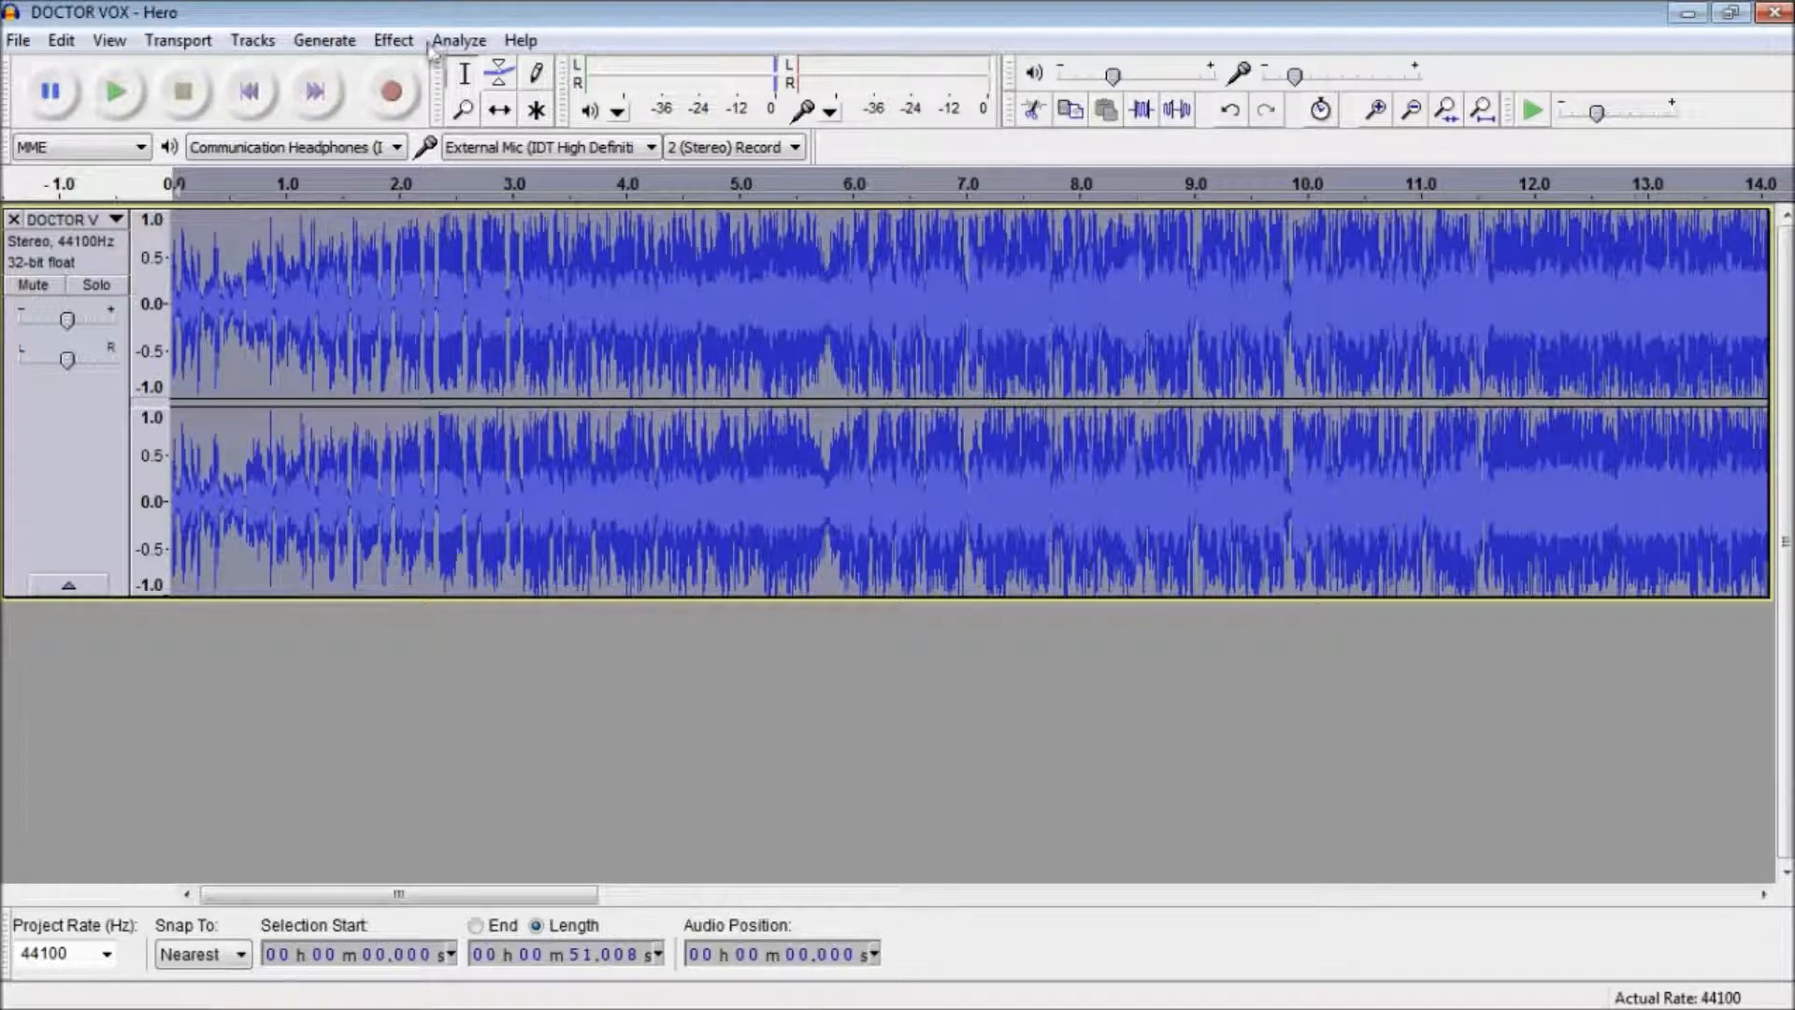
pyautogui.click(393, 39)
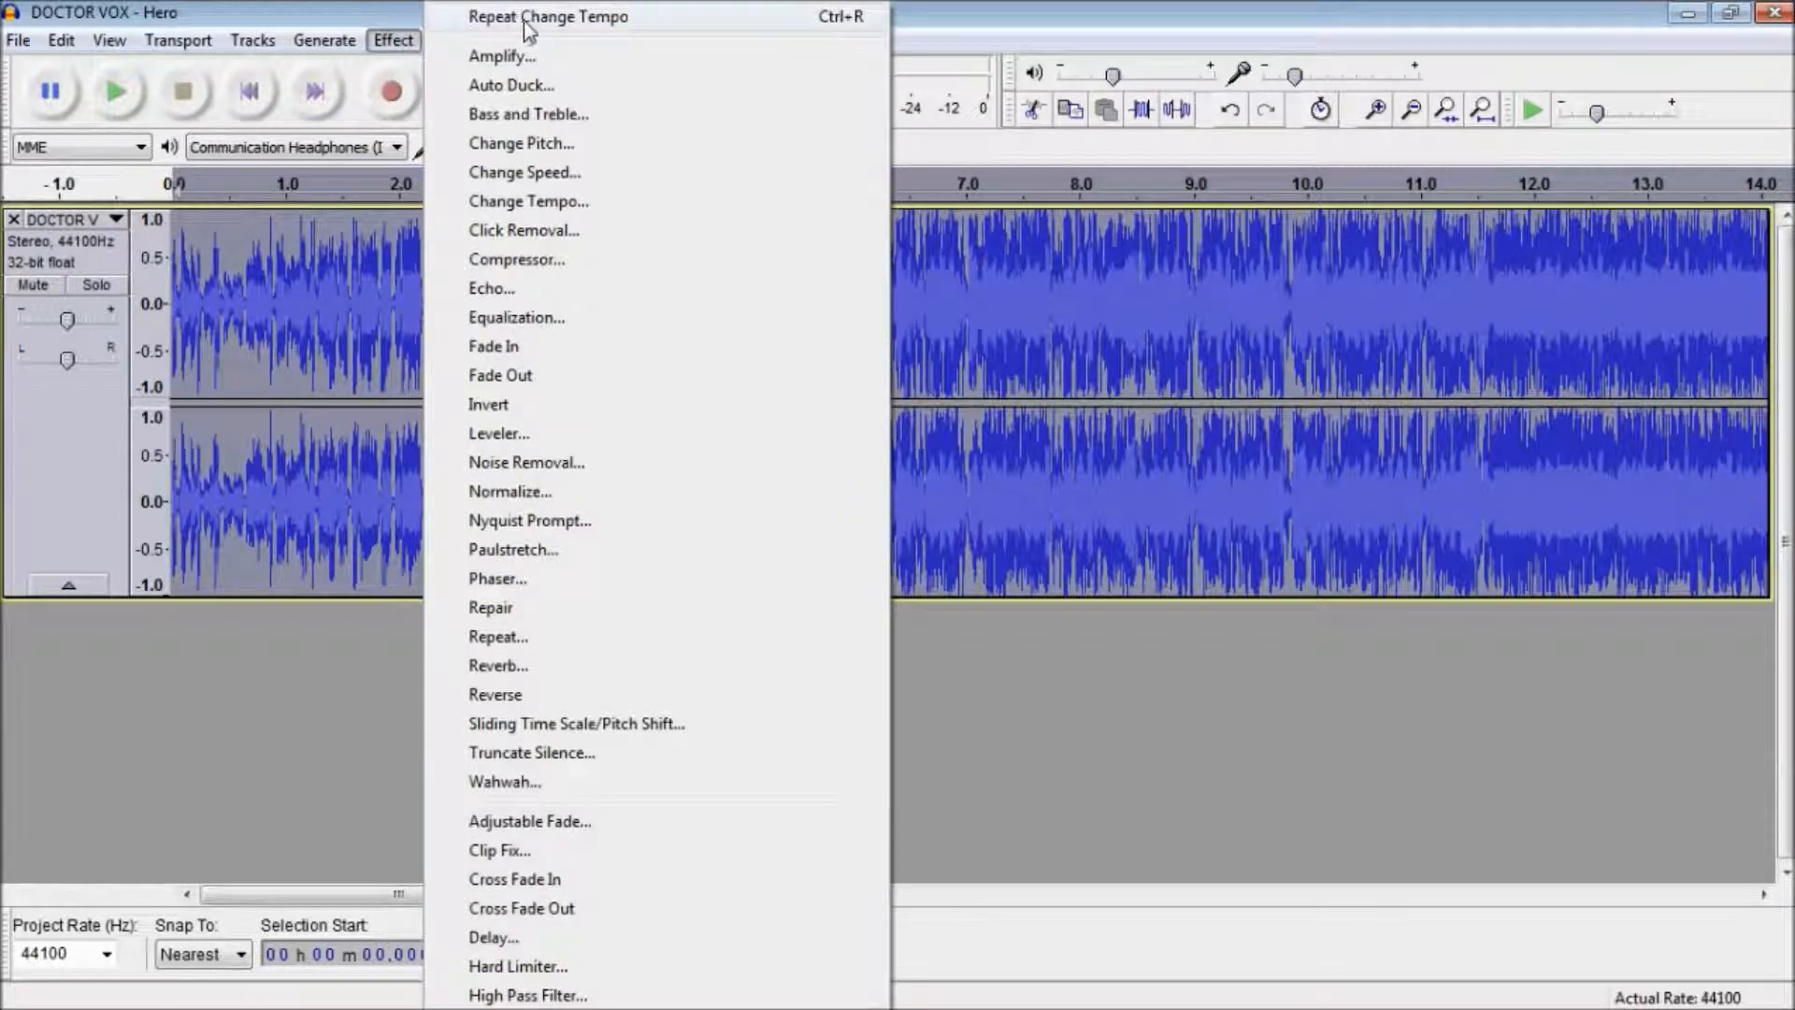
pyautogui.click(388, 45)
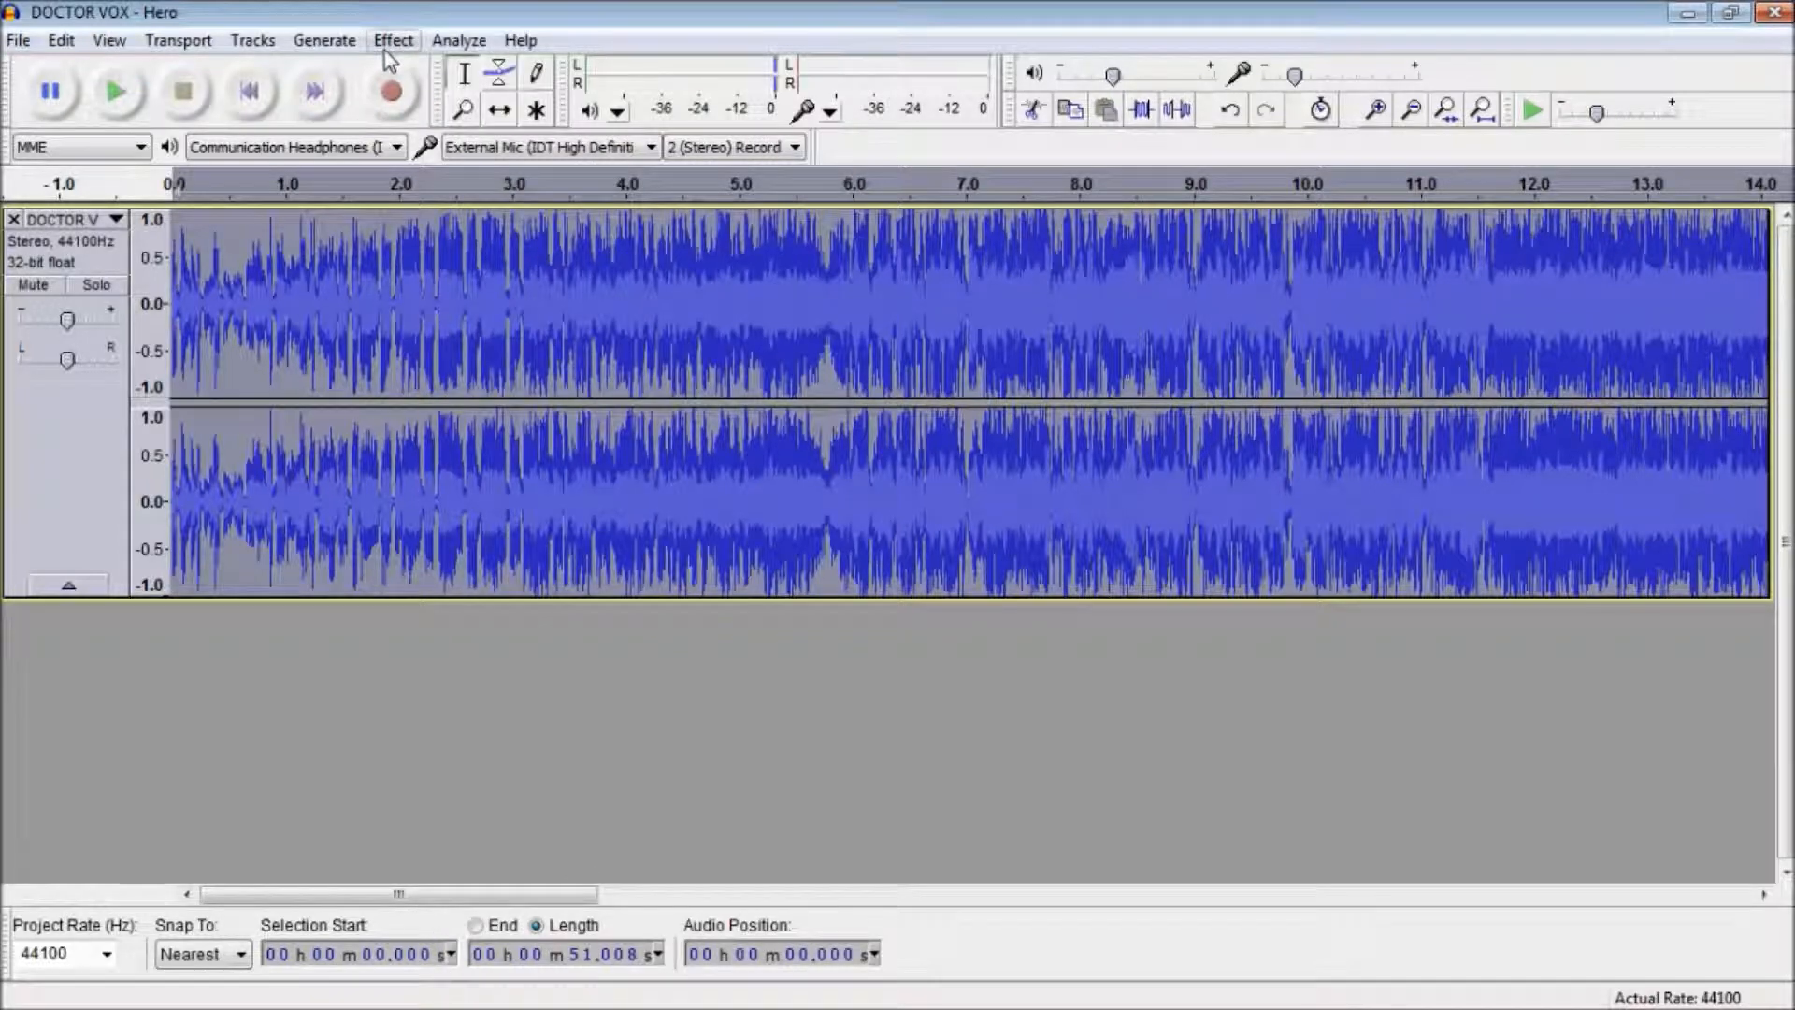
pyautogui.hotkey('ctrl', 'r')
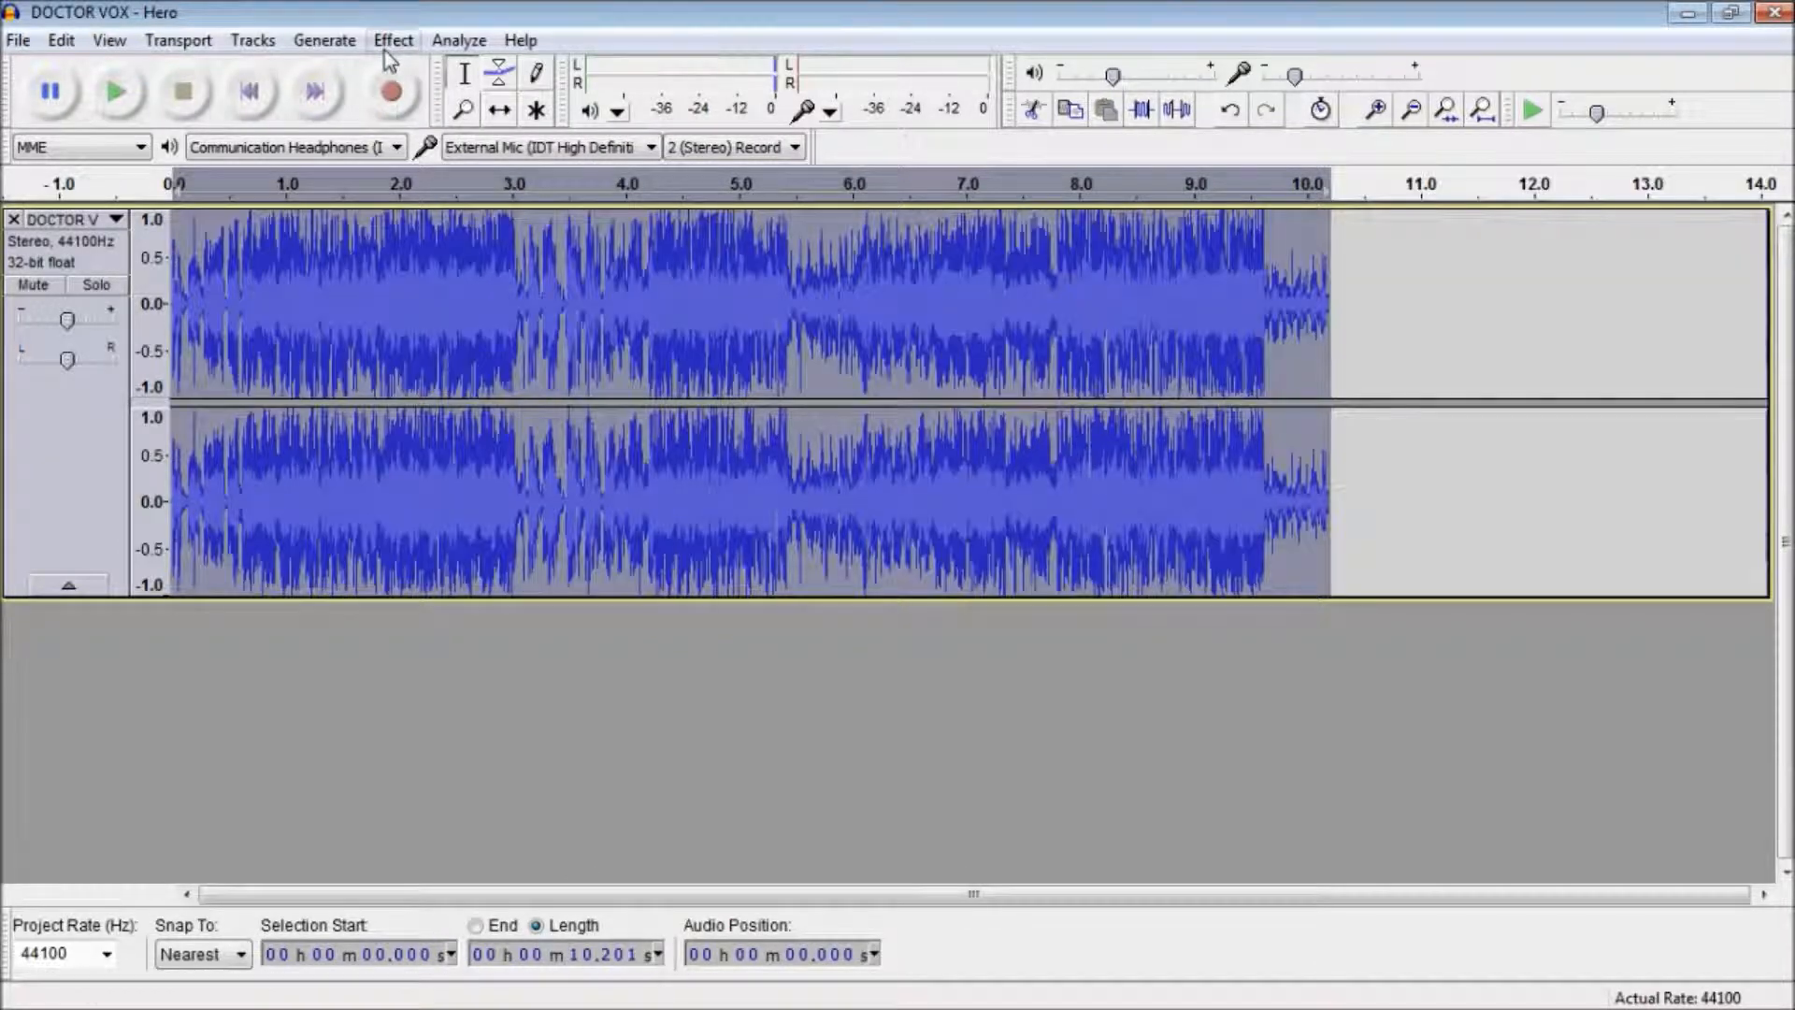
# - Play the sped-up track to hear the tempo change
pyautogui.click(493, 773)
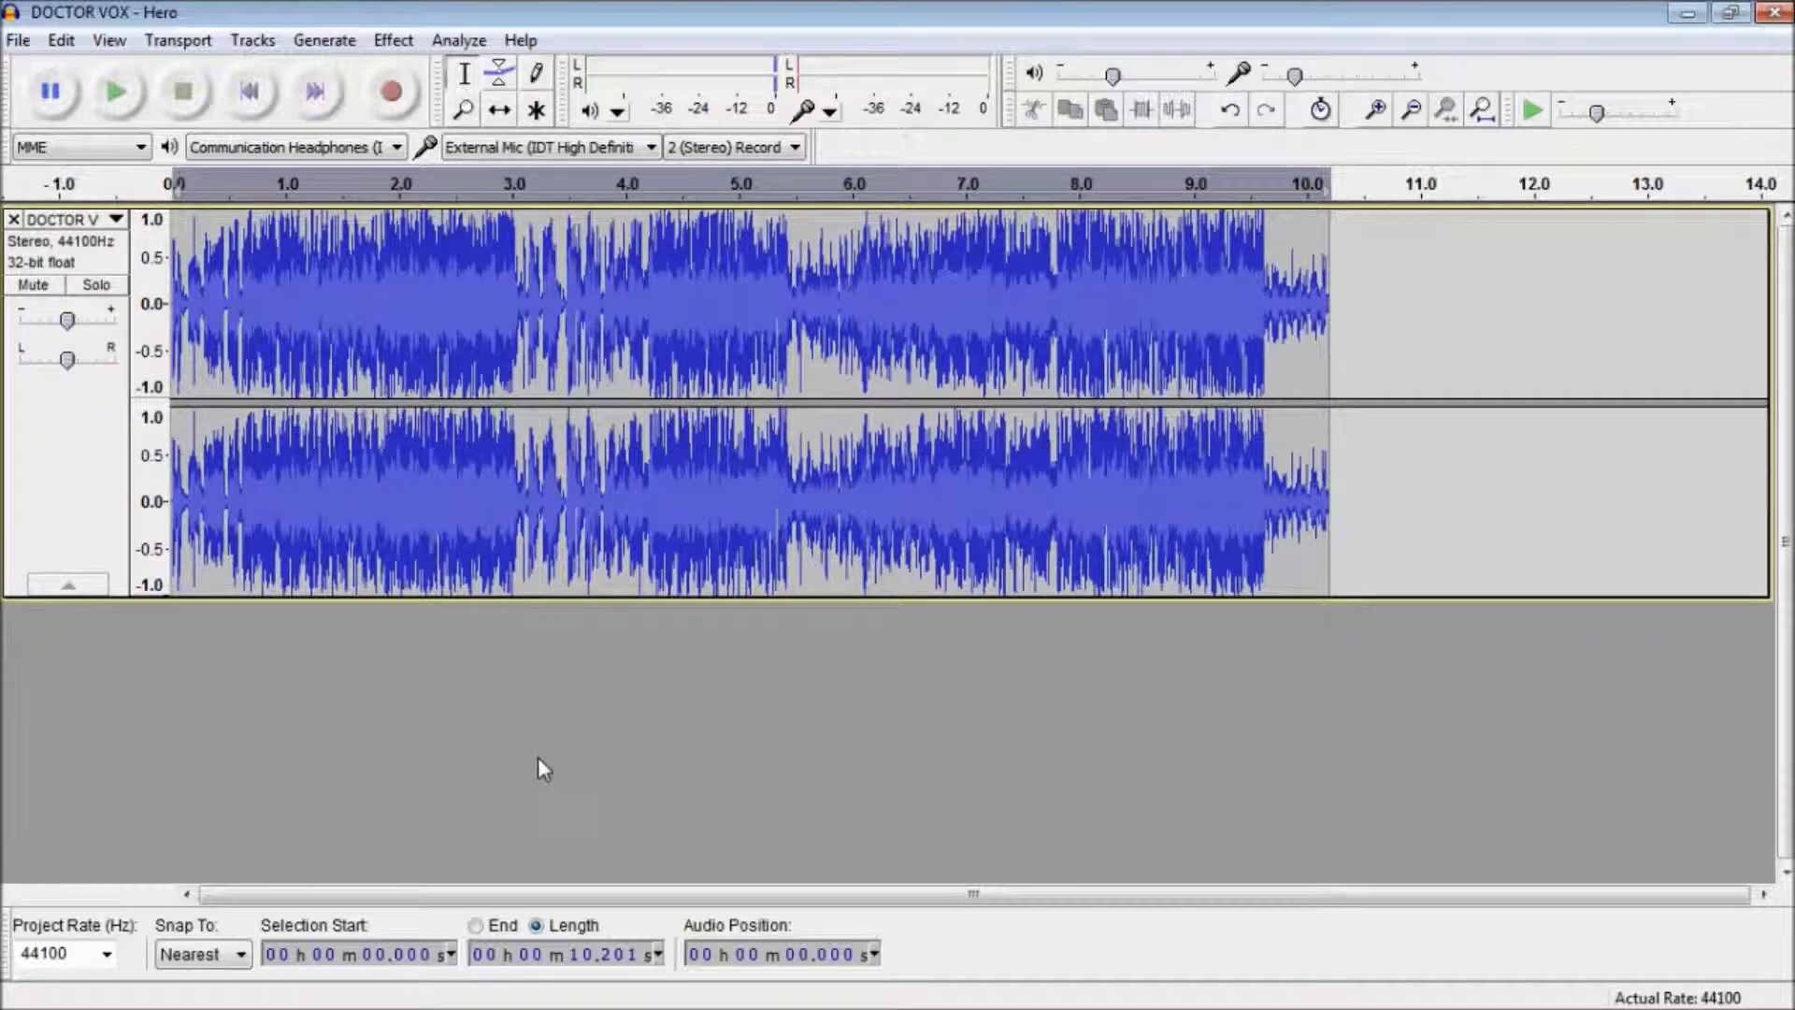
pyautogui.press('space')
pyautogui.click(397, 43)
pyautogui.click(396, 41)
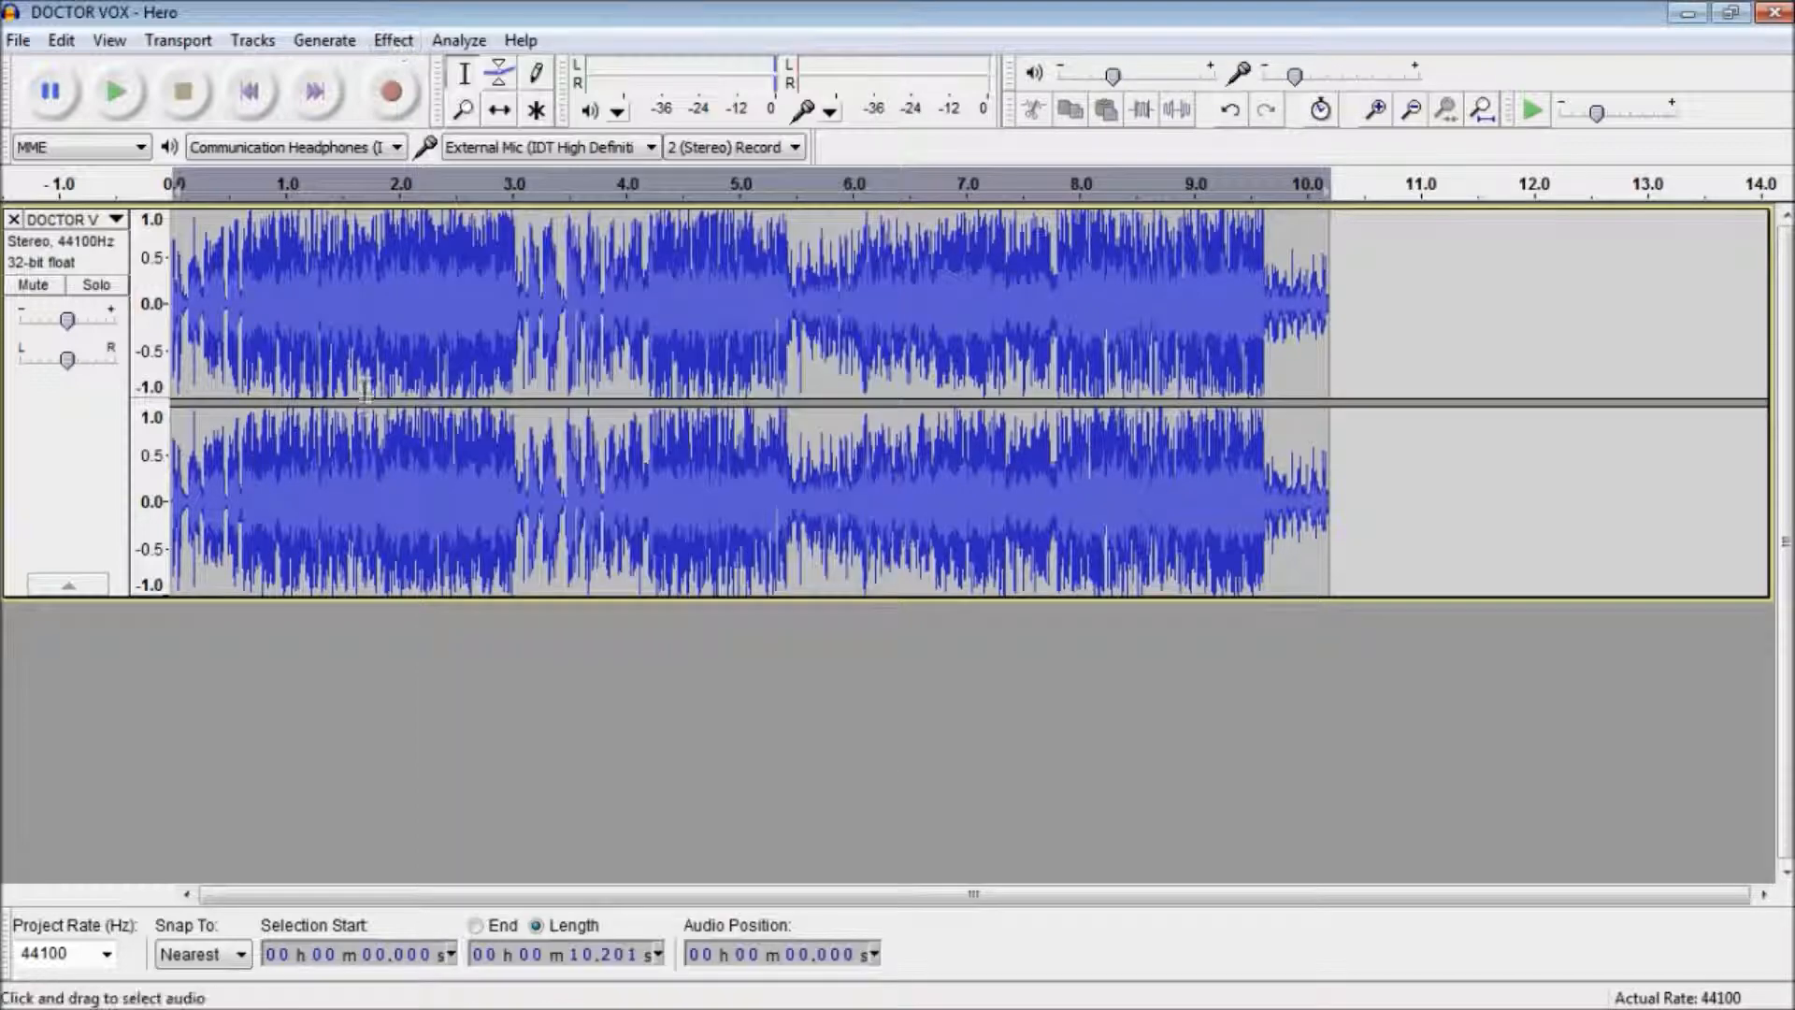
# - Apply Change Pitch to the whole track with a percent change of -84 and play the result
pyautogui.click(394, 41)
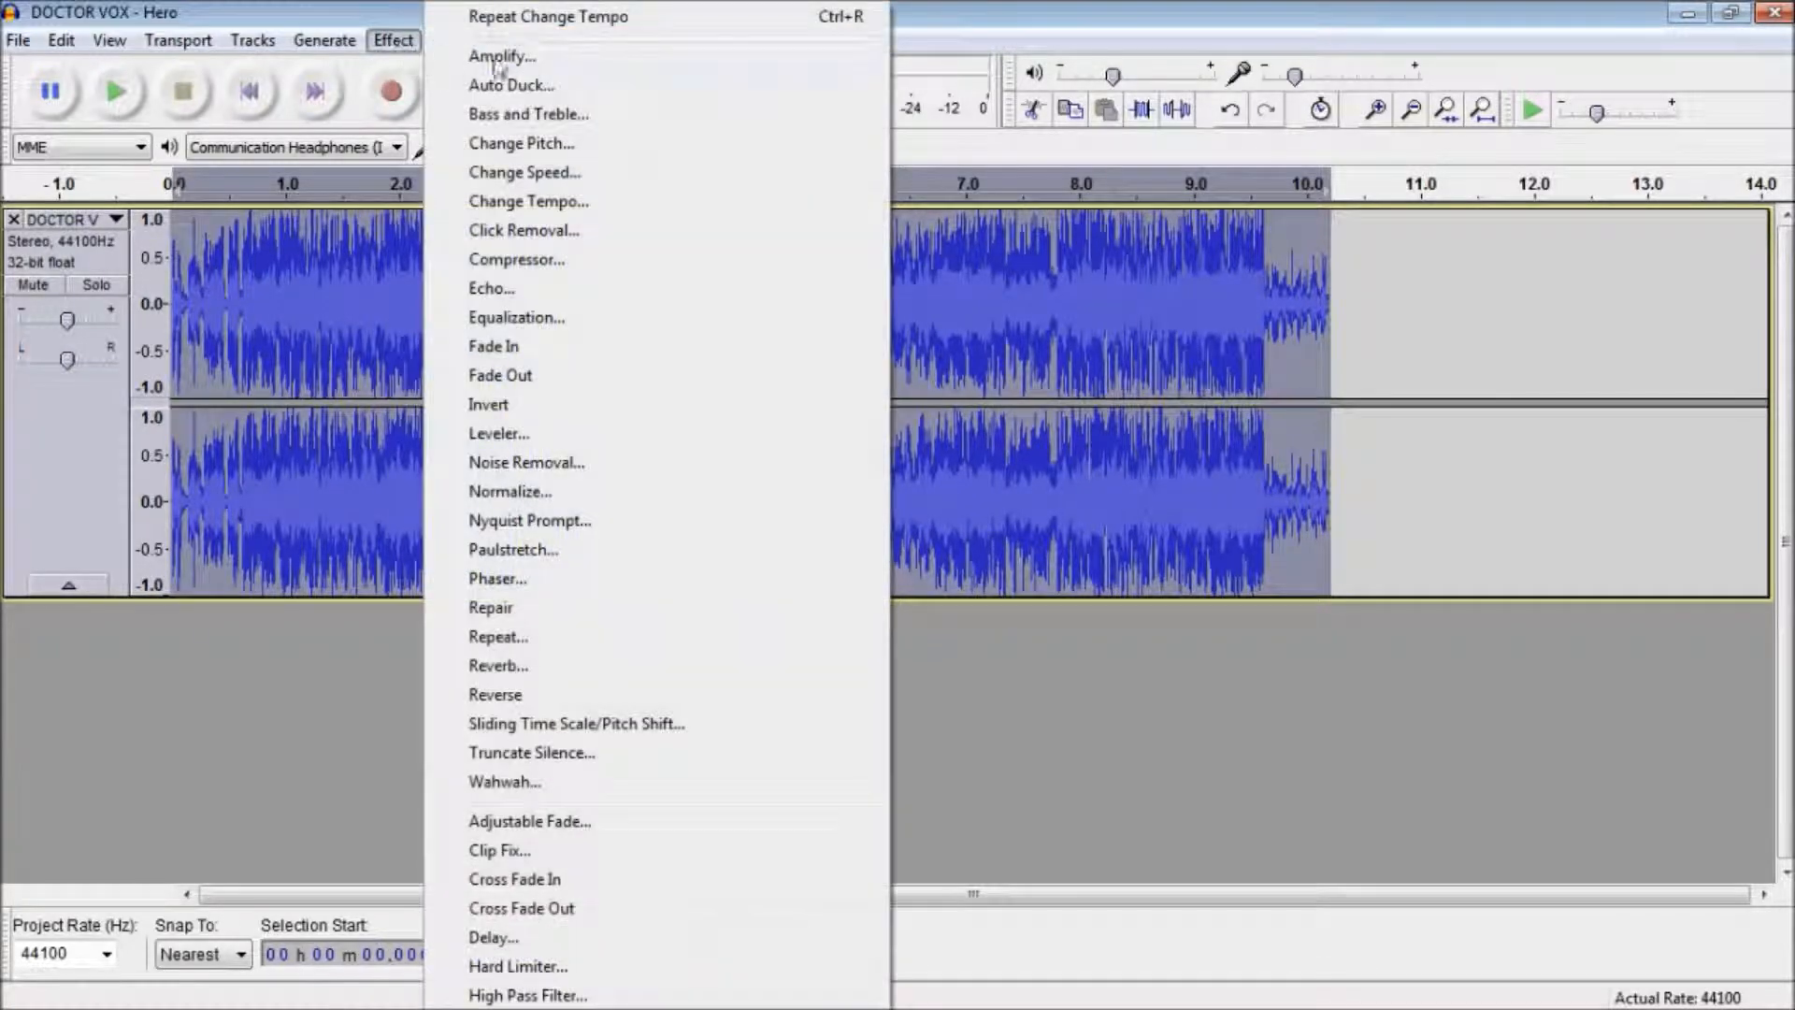
pyautogui.click(539, 146)
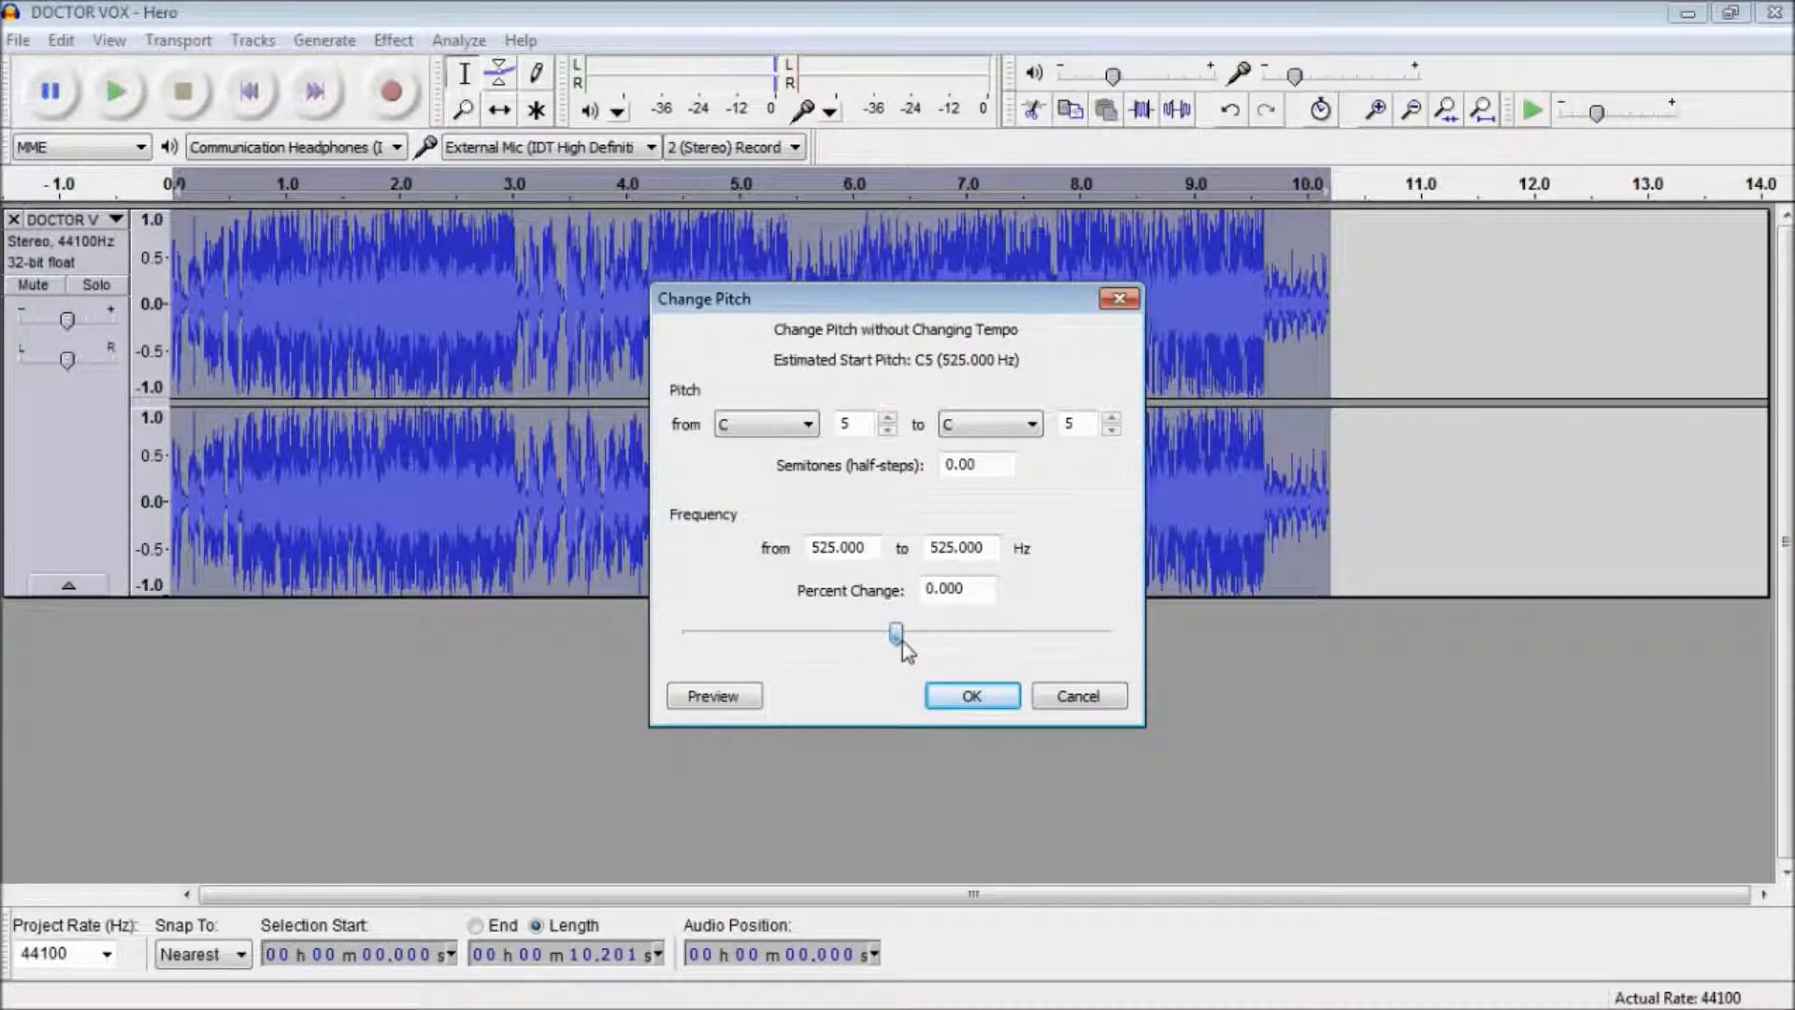
pyautogui.moveTo(902, 637); pyautogui.dragTo(728, 713)
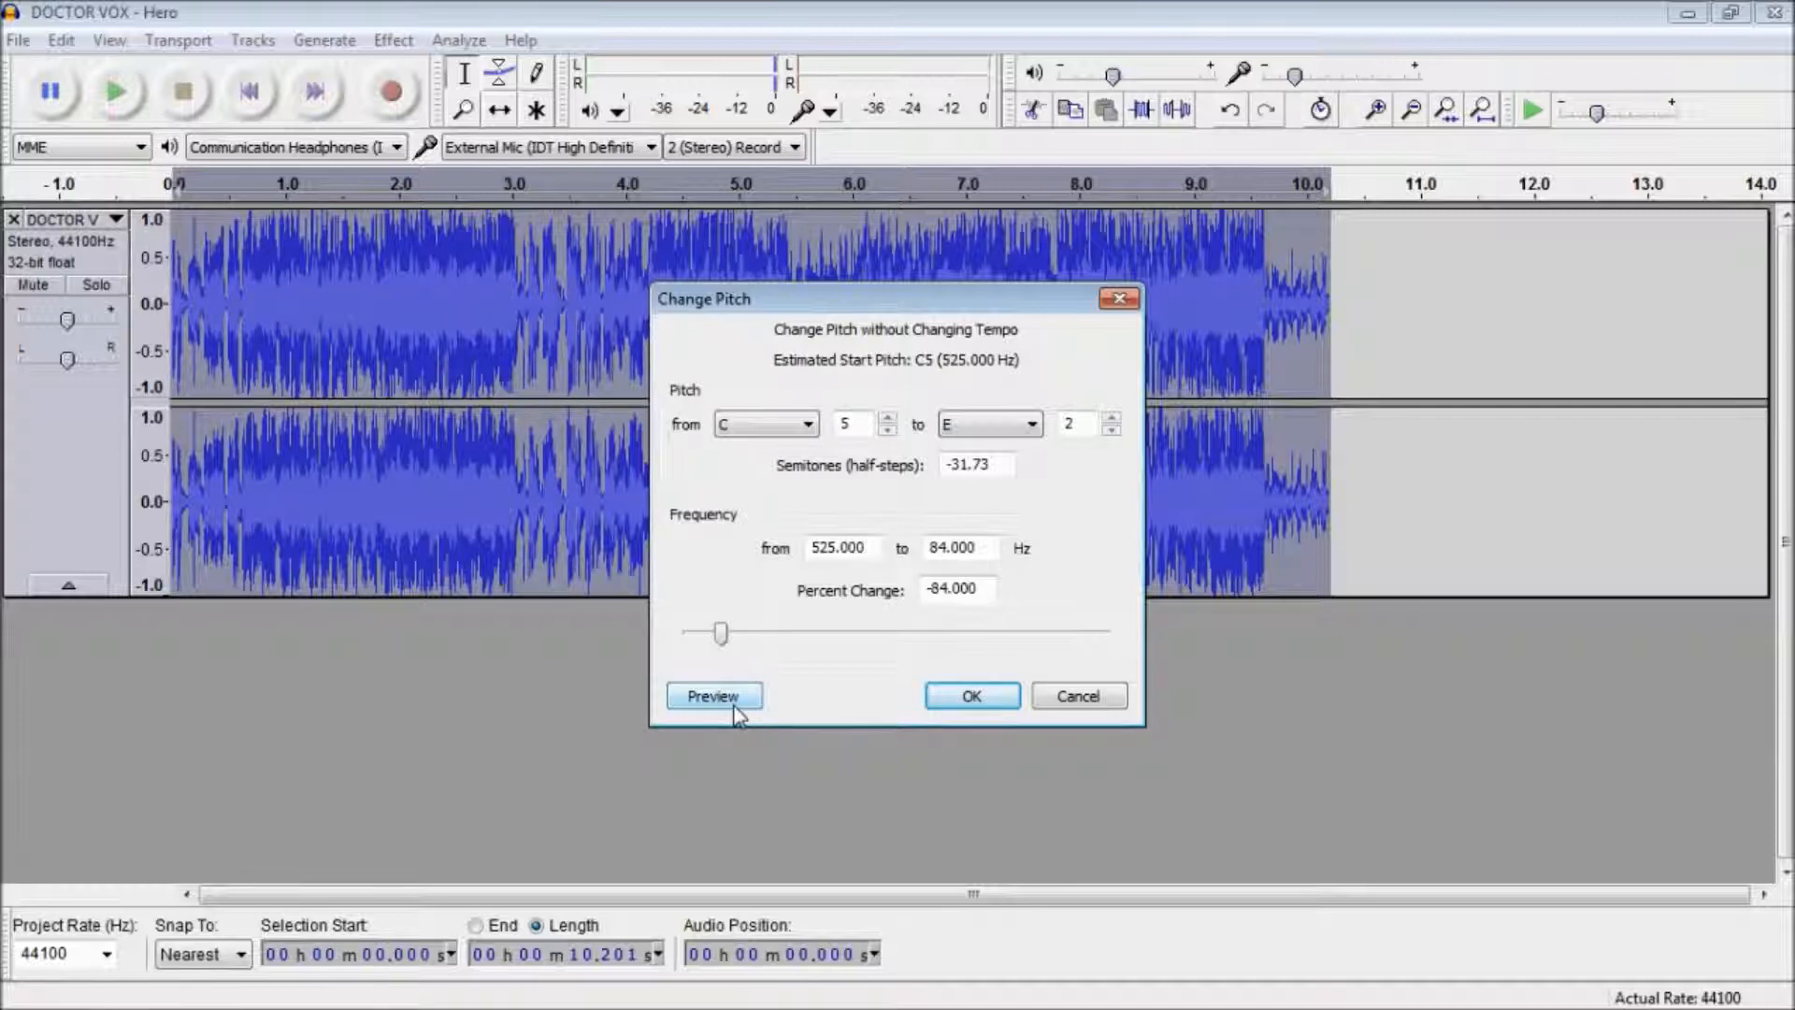
pyautogui.click(972, 696)
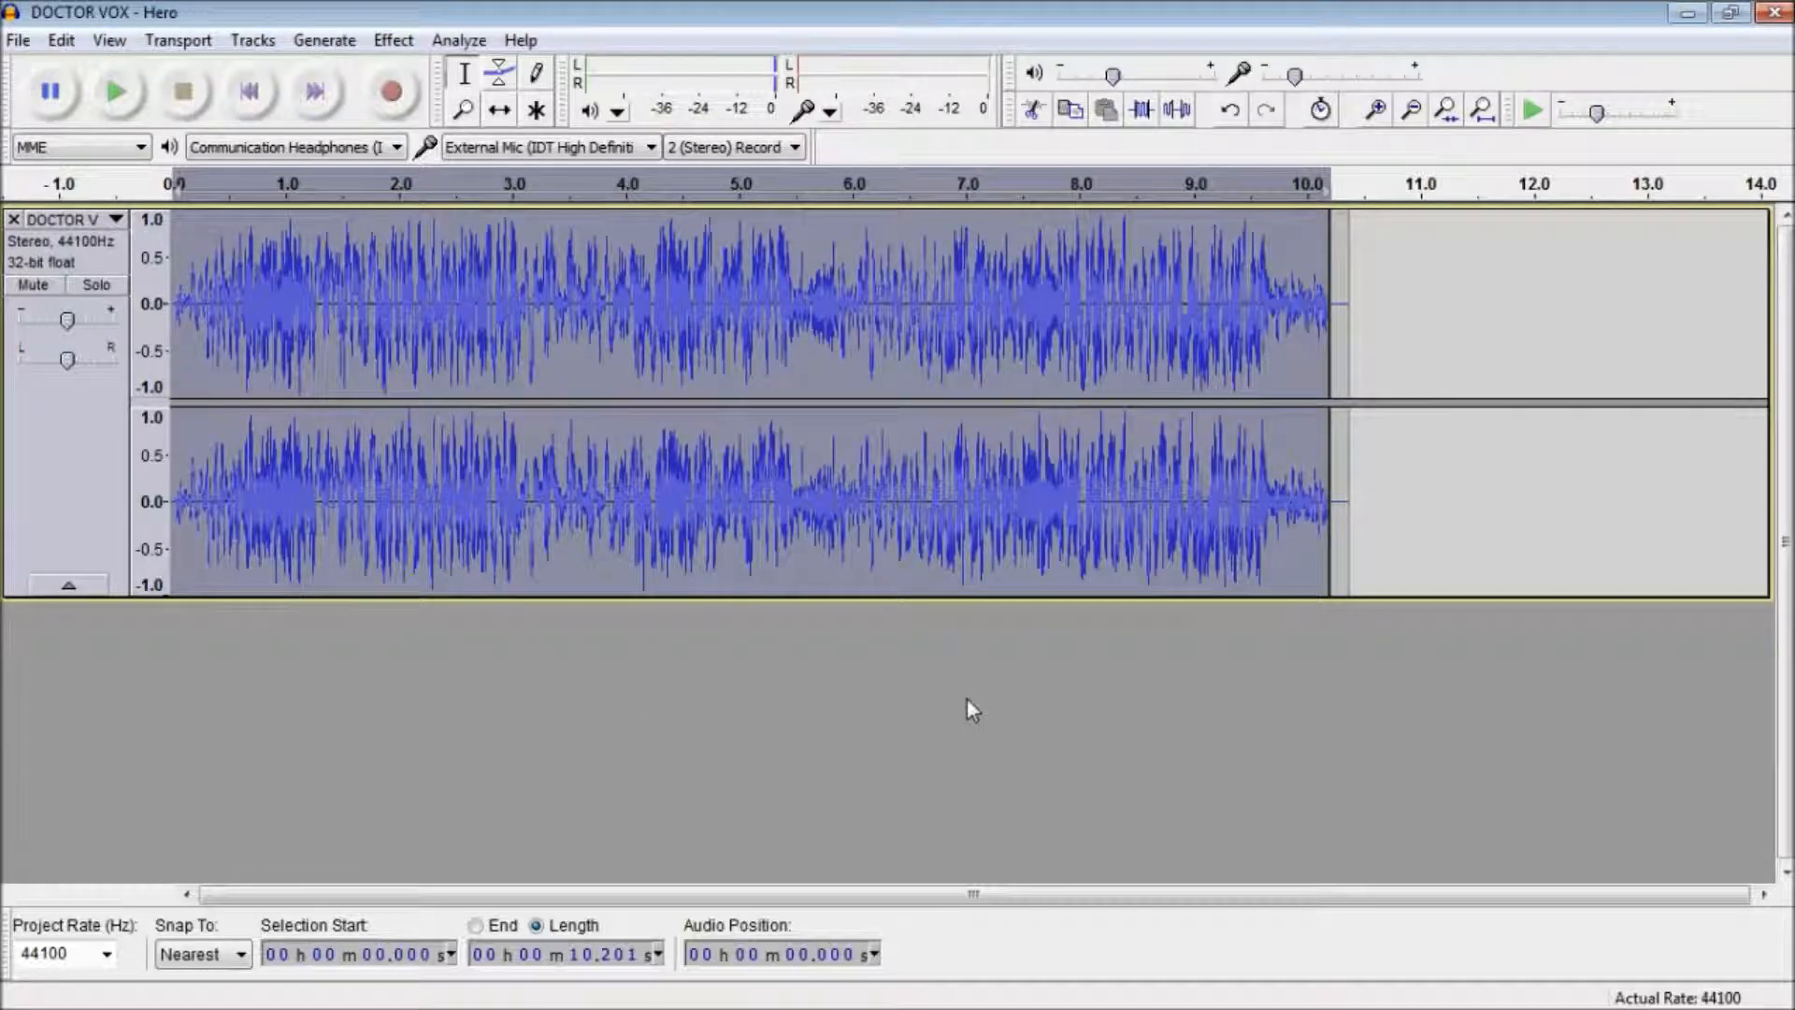
pyautogui.press('space')
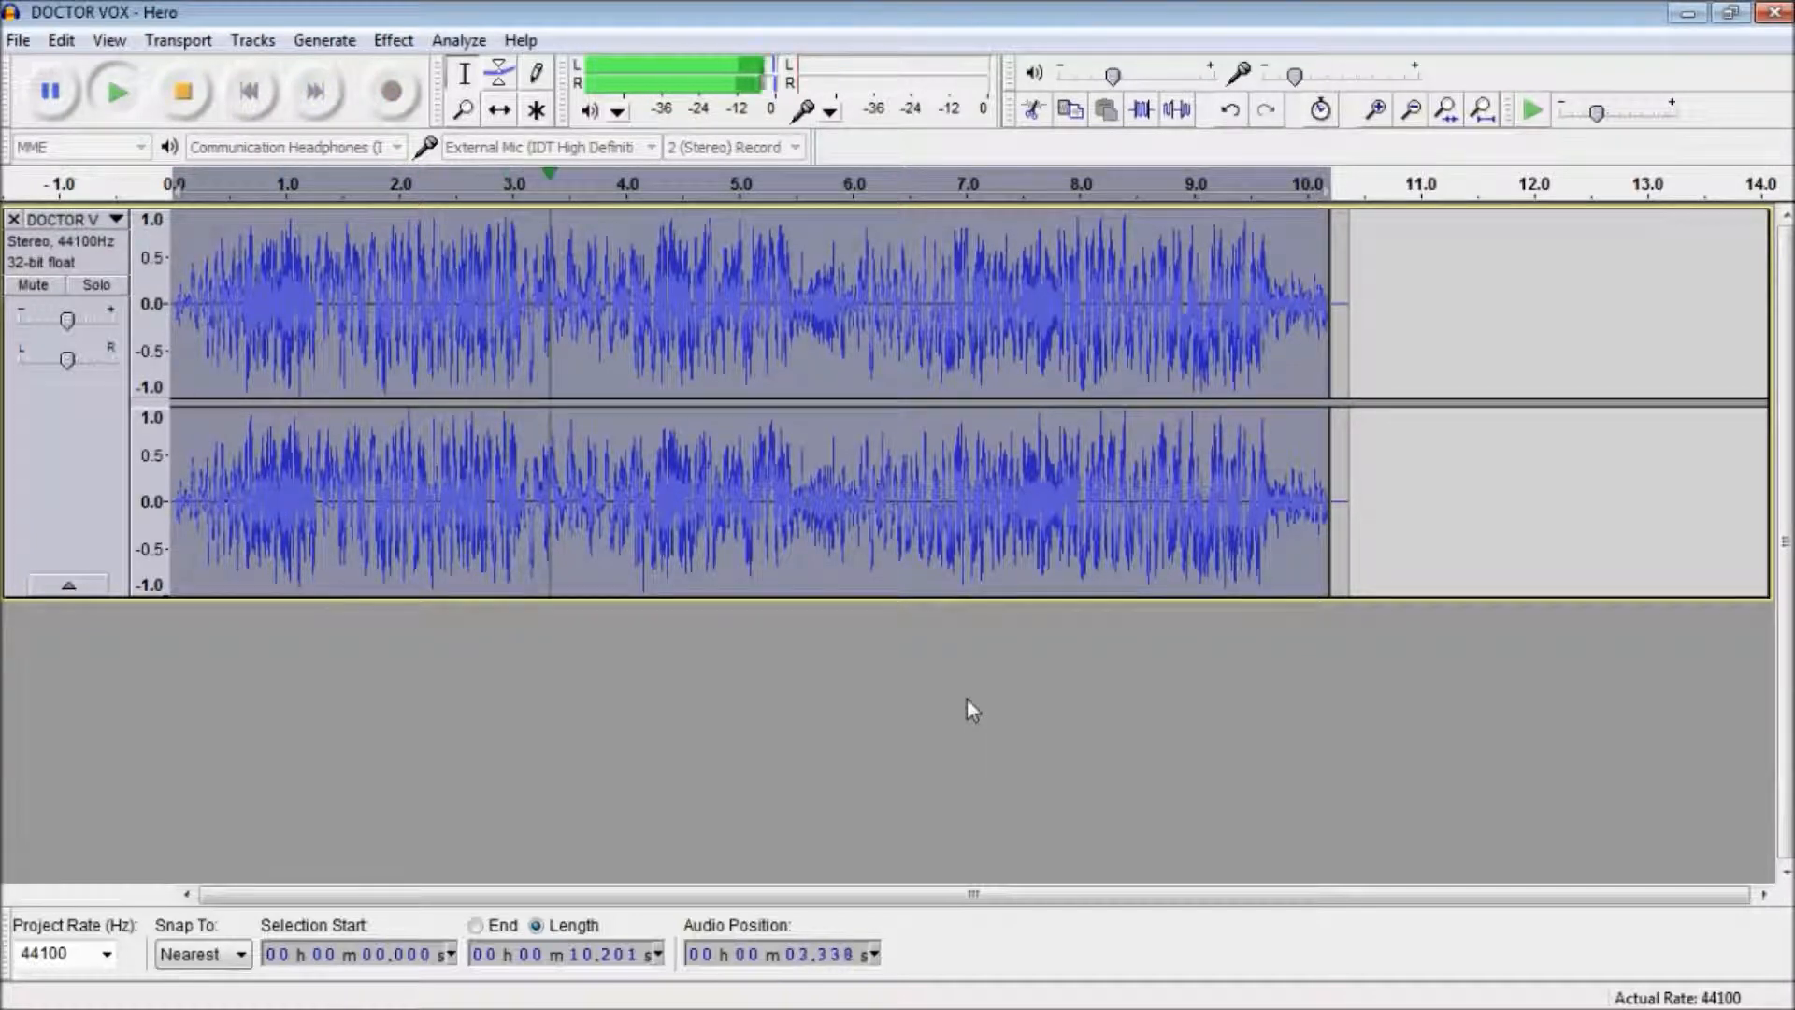
pyautogui.press('space')
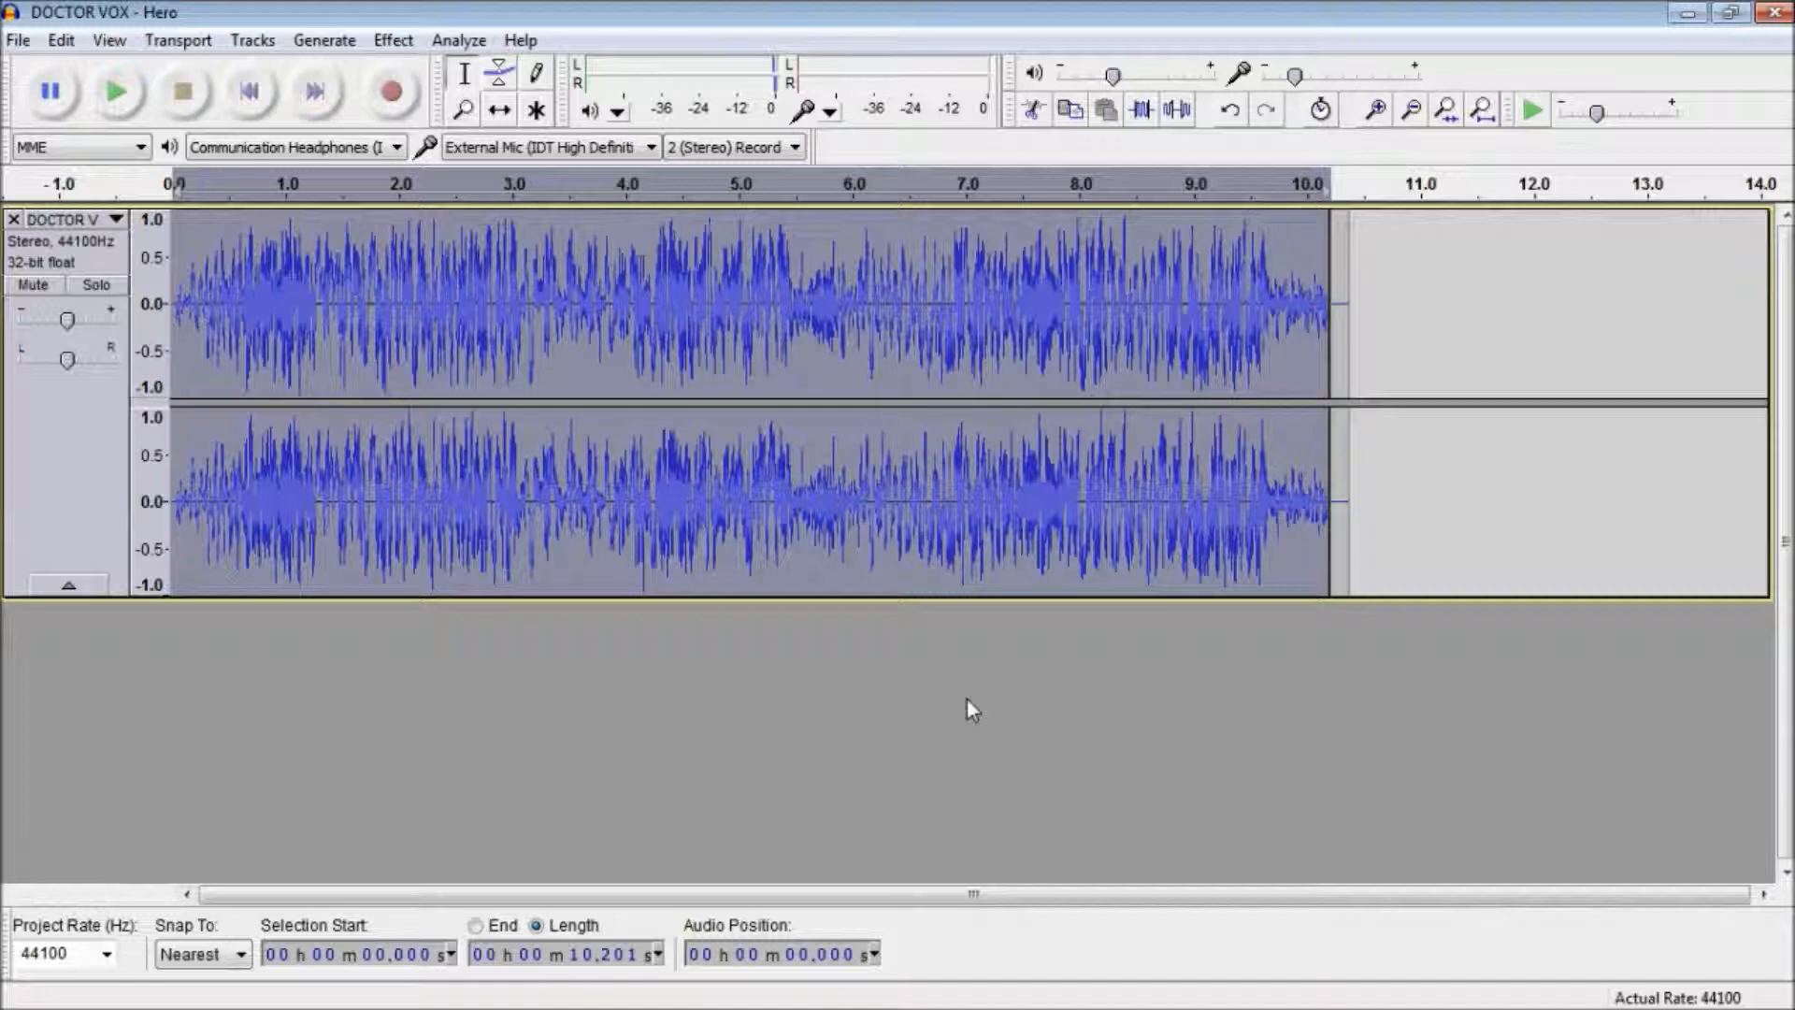
# - Repeat the Change Pitch effect with the same settings and listen to the lowered track
pyautogui.hotkey('ctrl', 'r')
pyautogui.press('space')
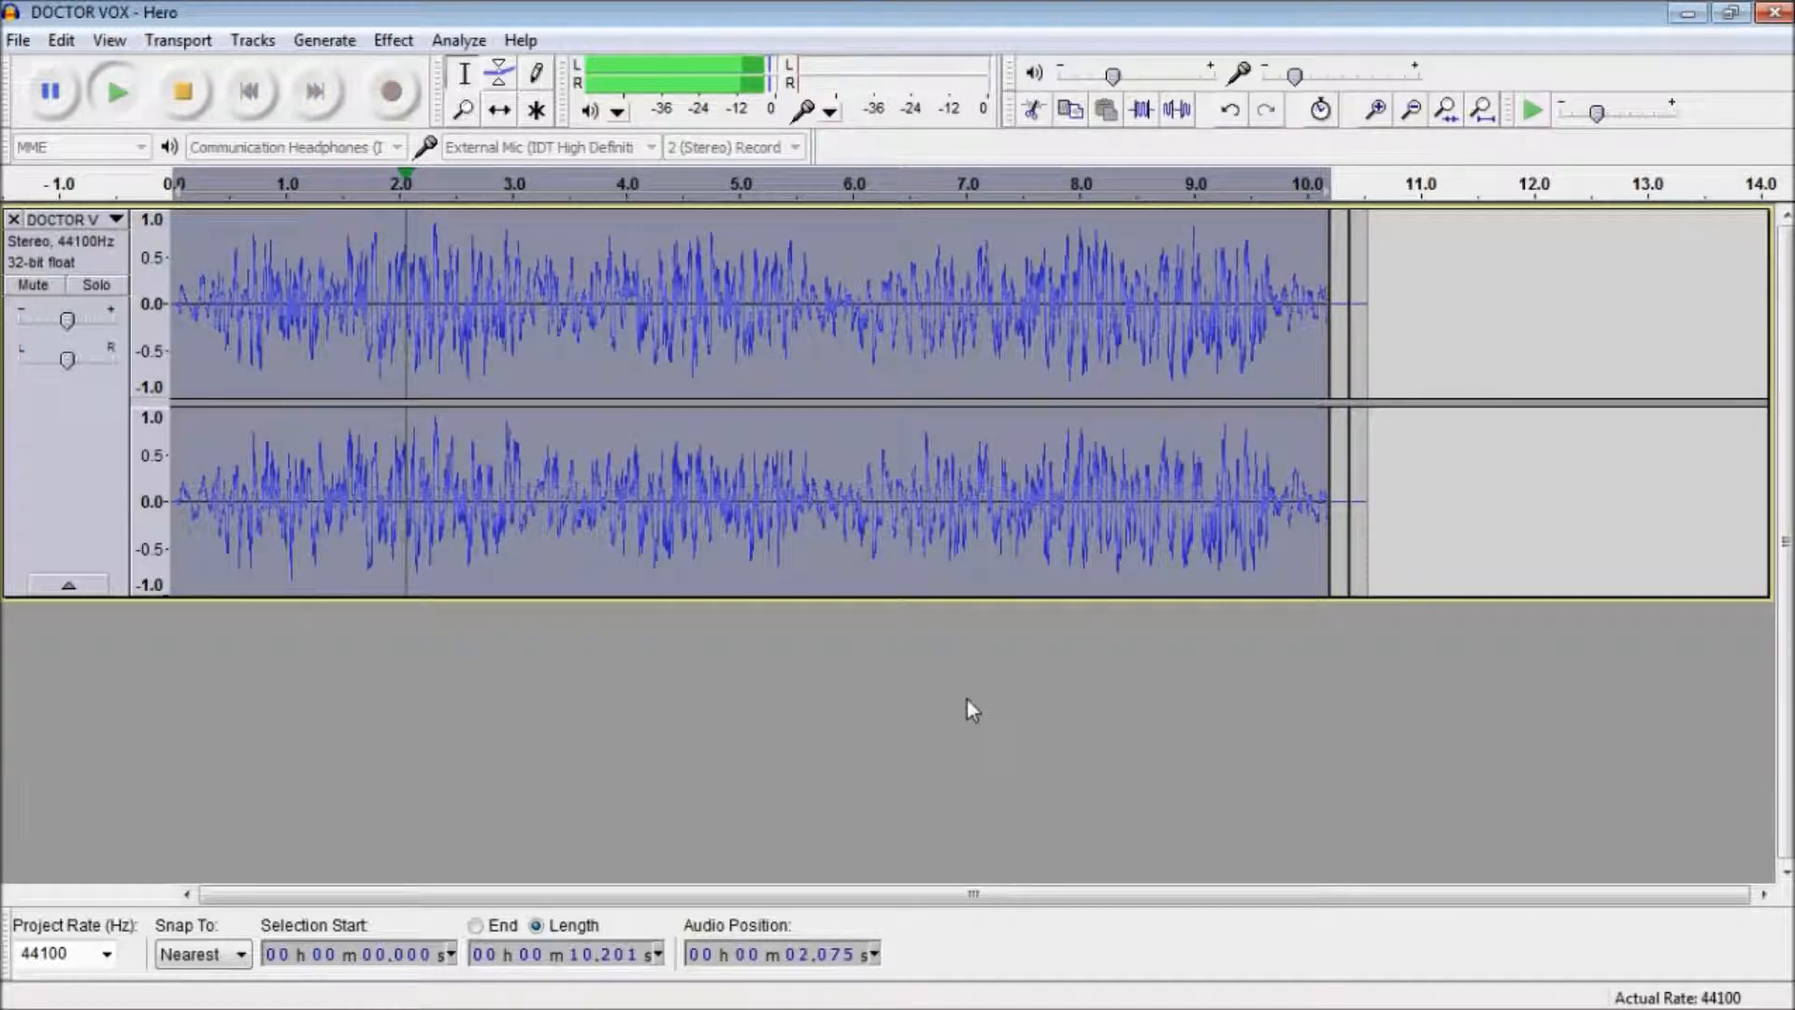
pyautogui.press('space')
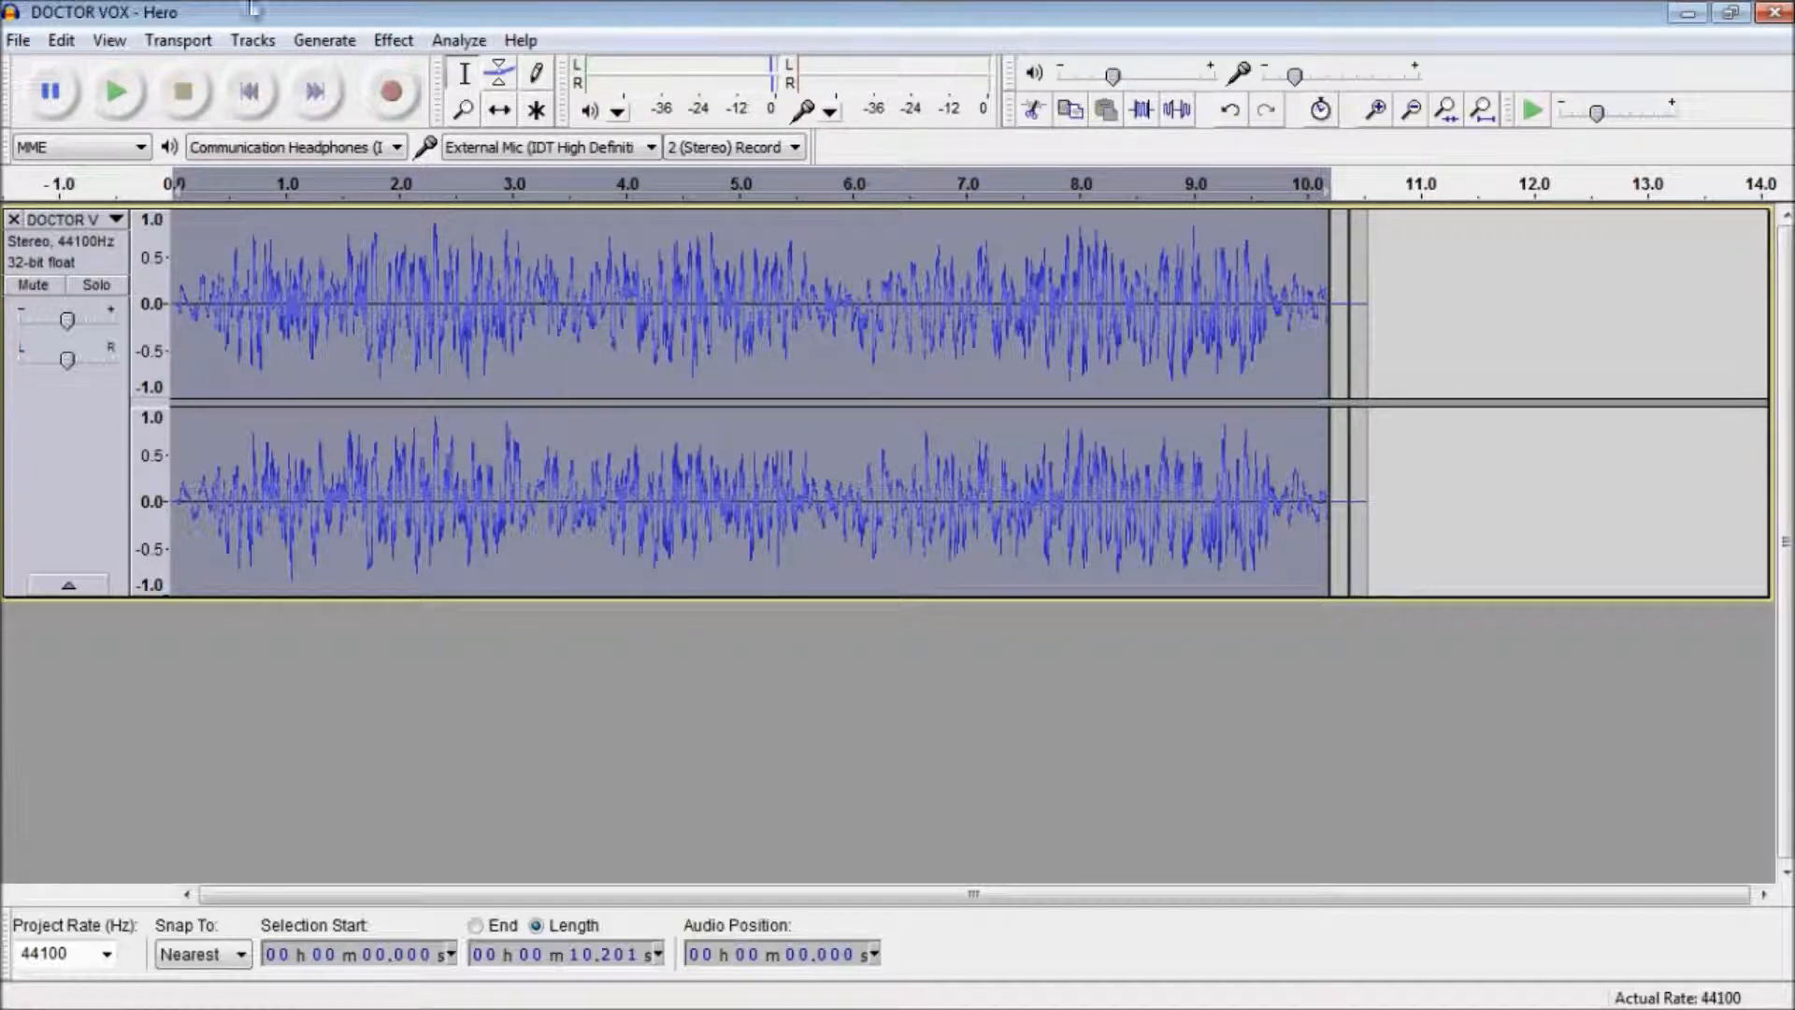
# - Raise the track's pitch with Change Pitch at a percent change of about 309 and play the result
pyautogui.click(393, 40)
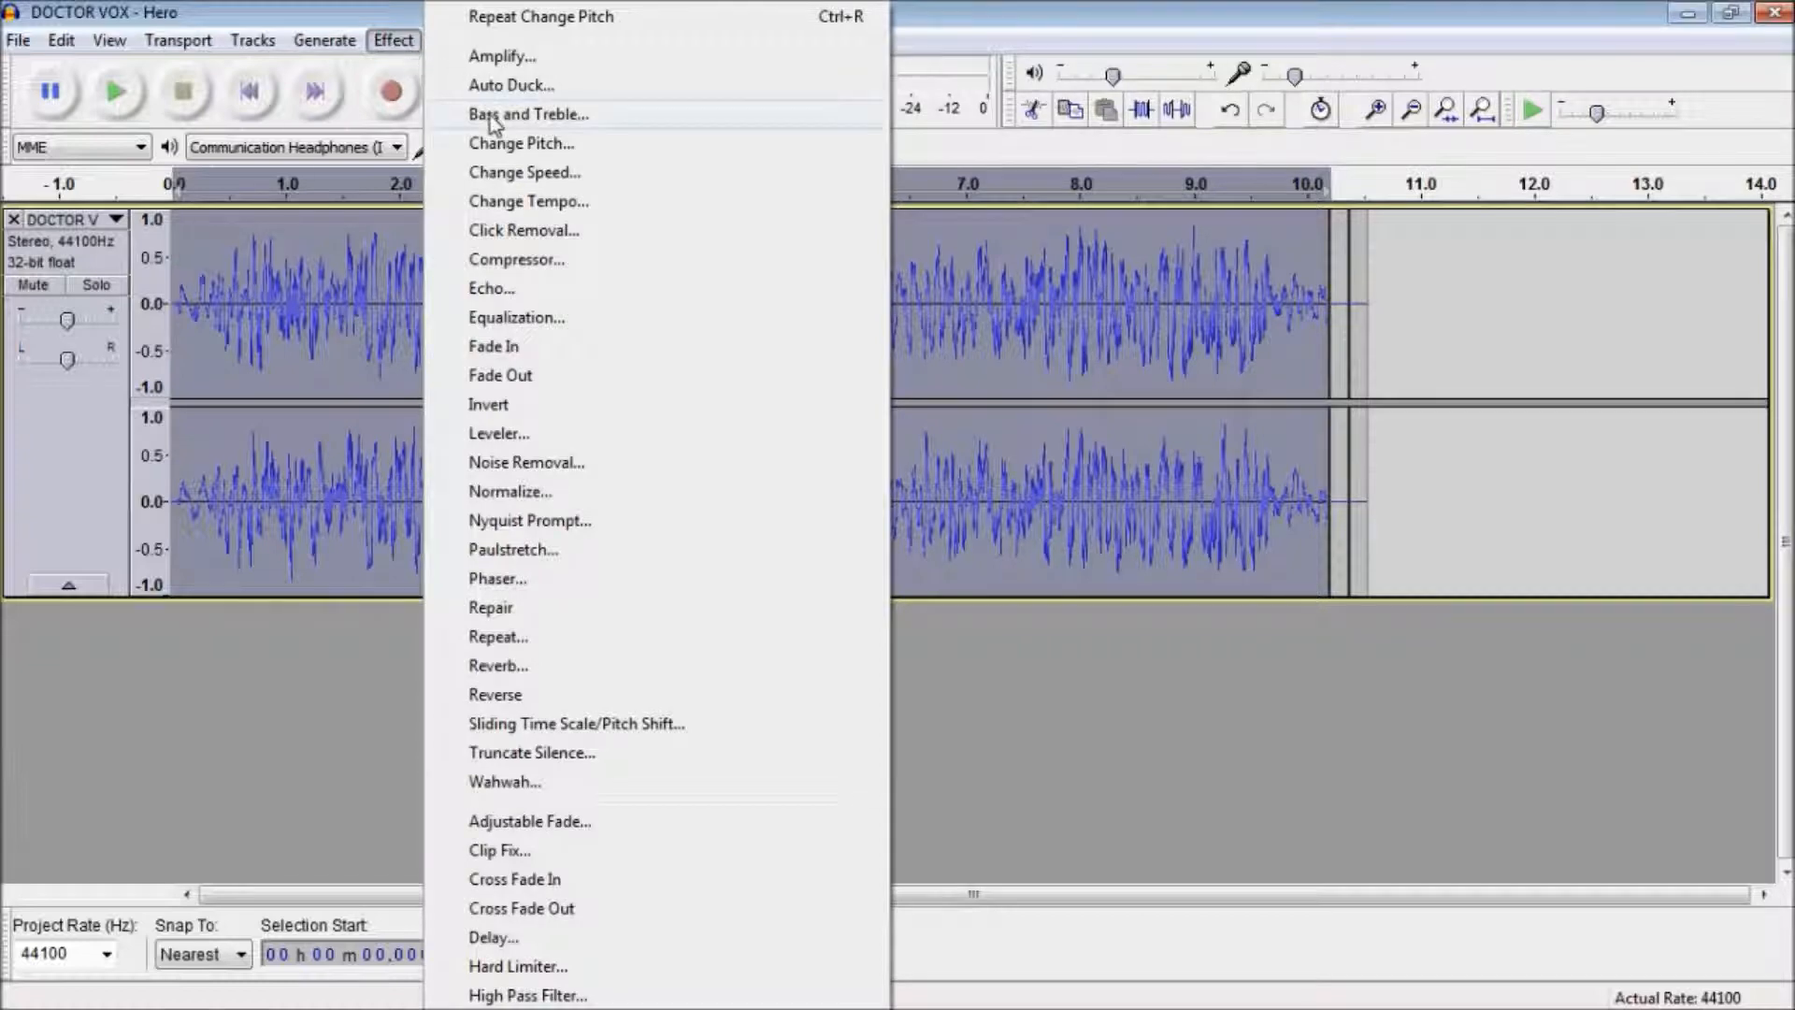
pyautogui.click(509, 143)
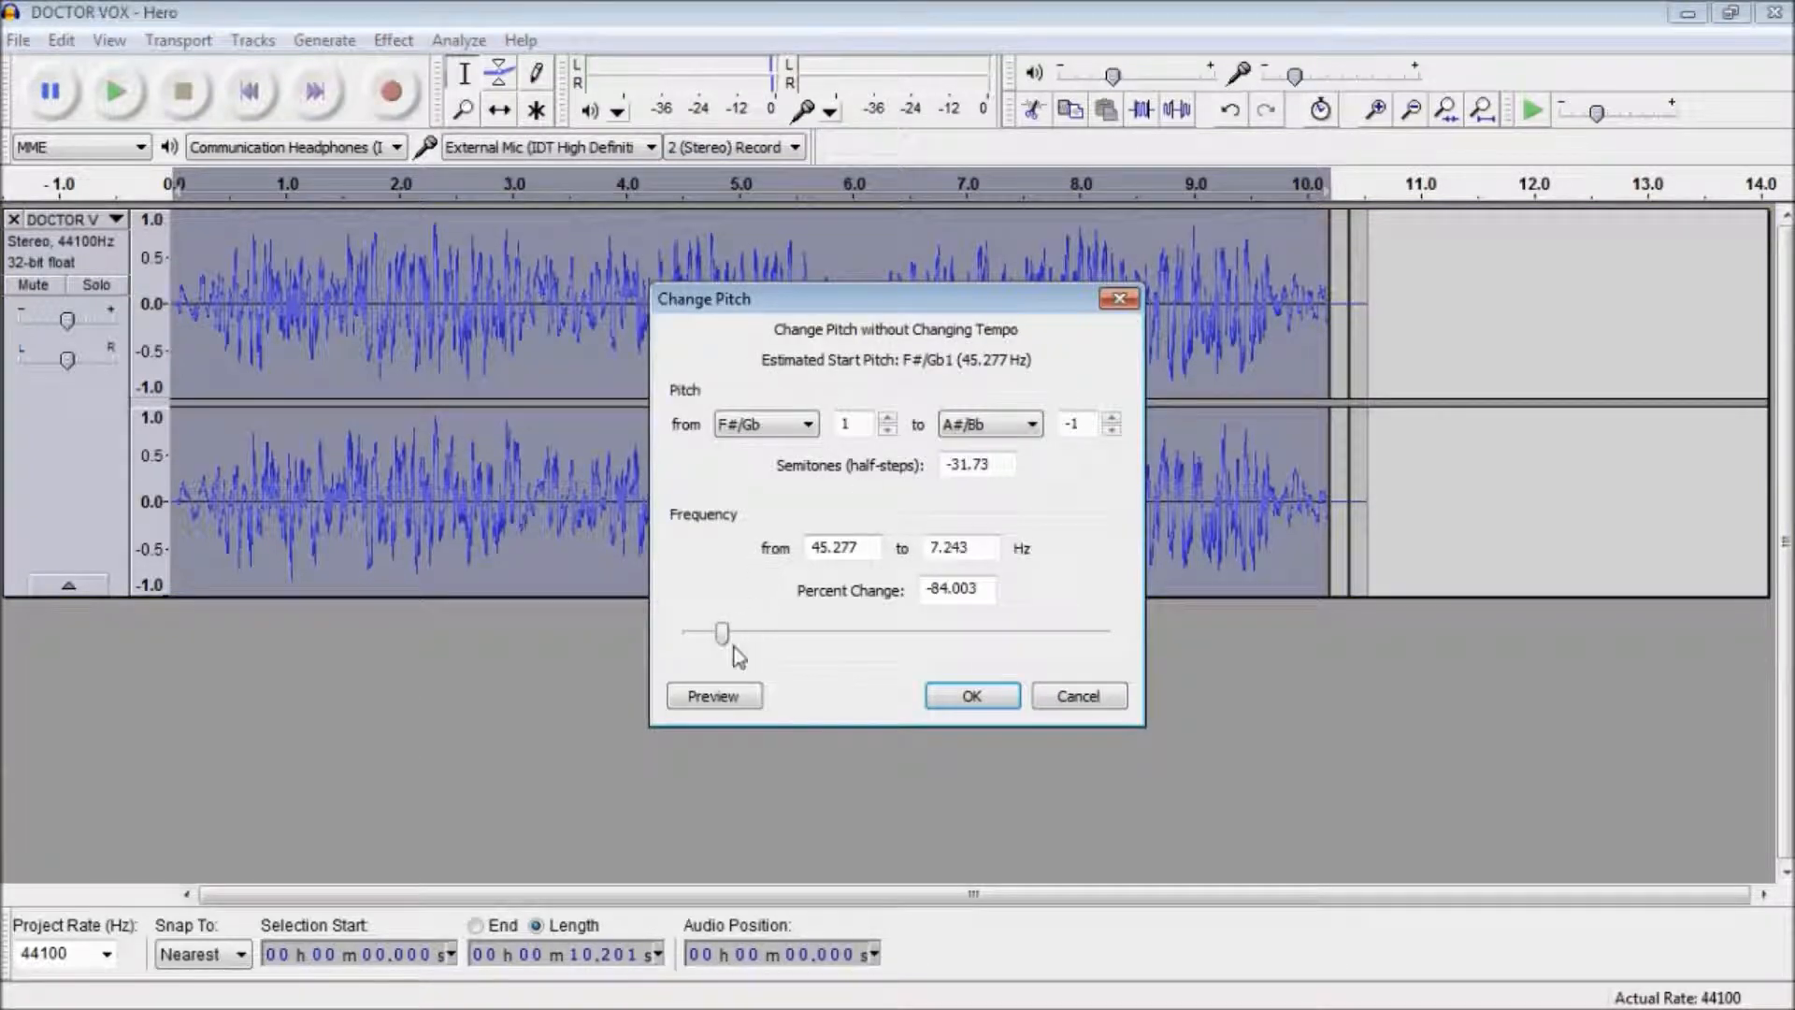
pyautogui.moveTo(727, 645); pyautogui.dragTo(1069, 703)
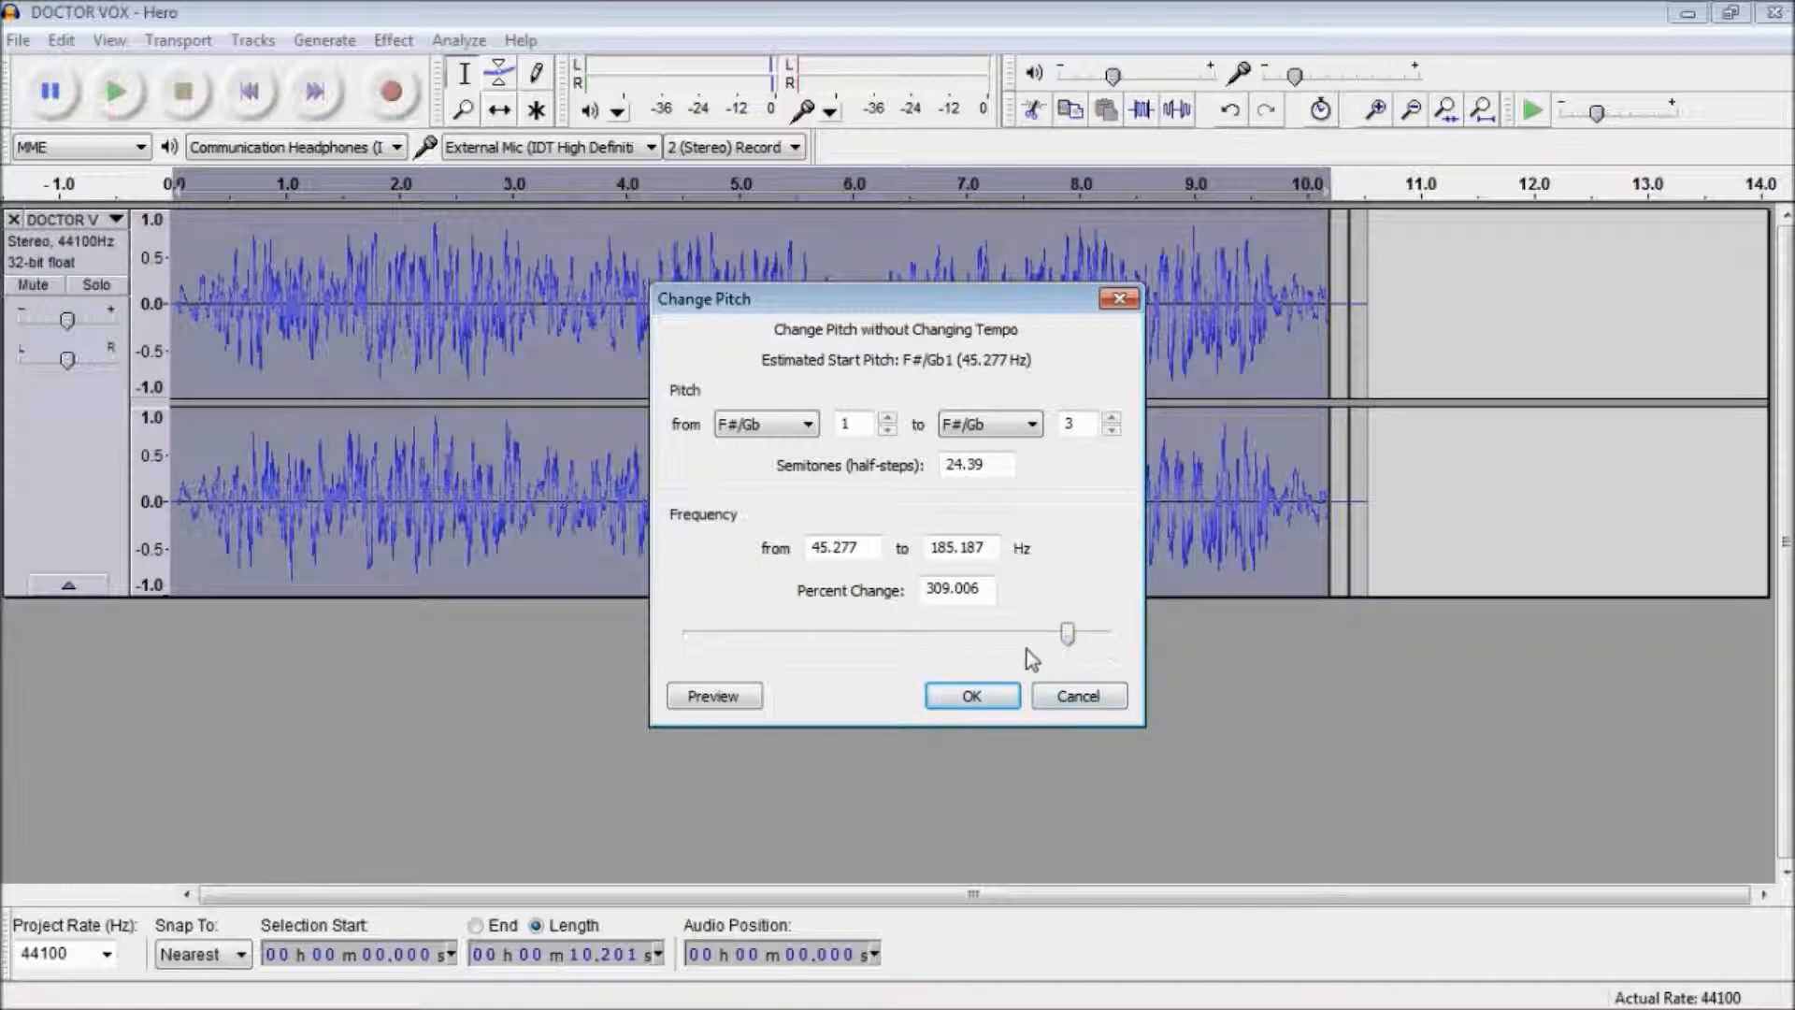
pyautogui.click(984, 696)
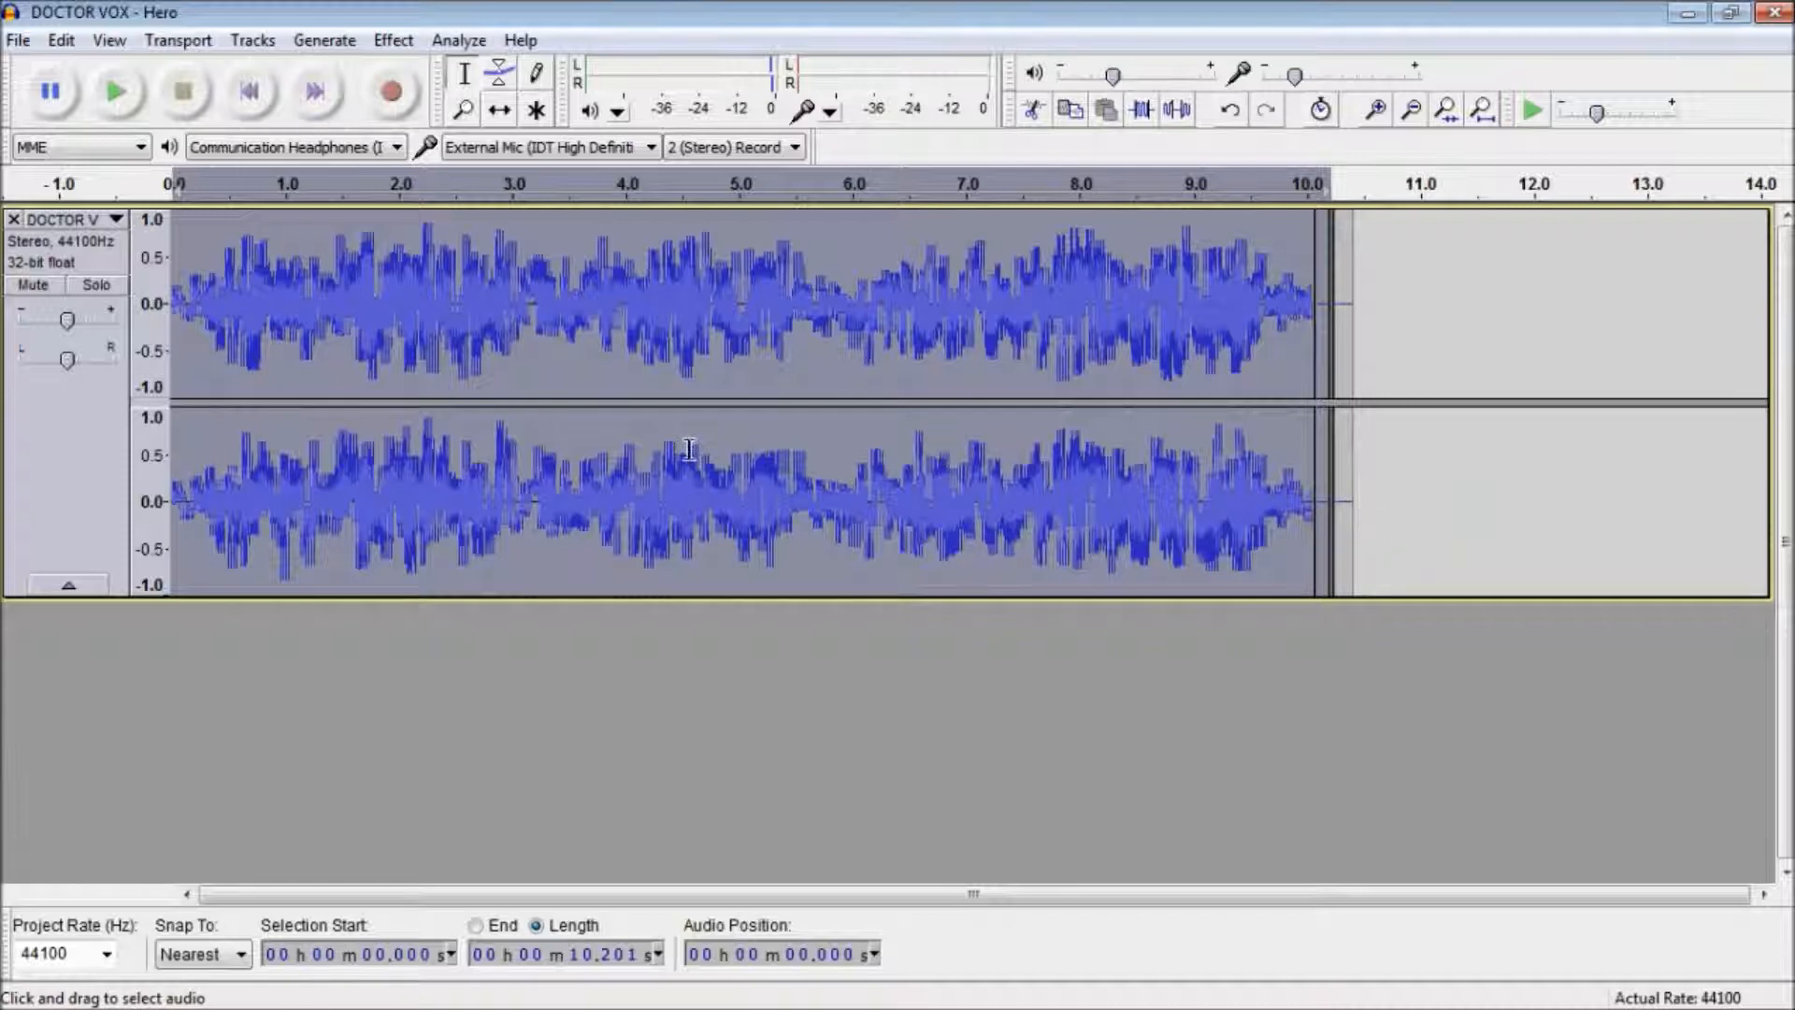
pyautogui.press('space')
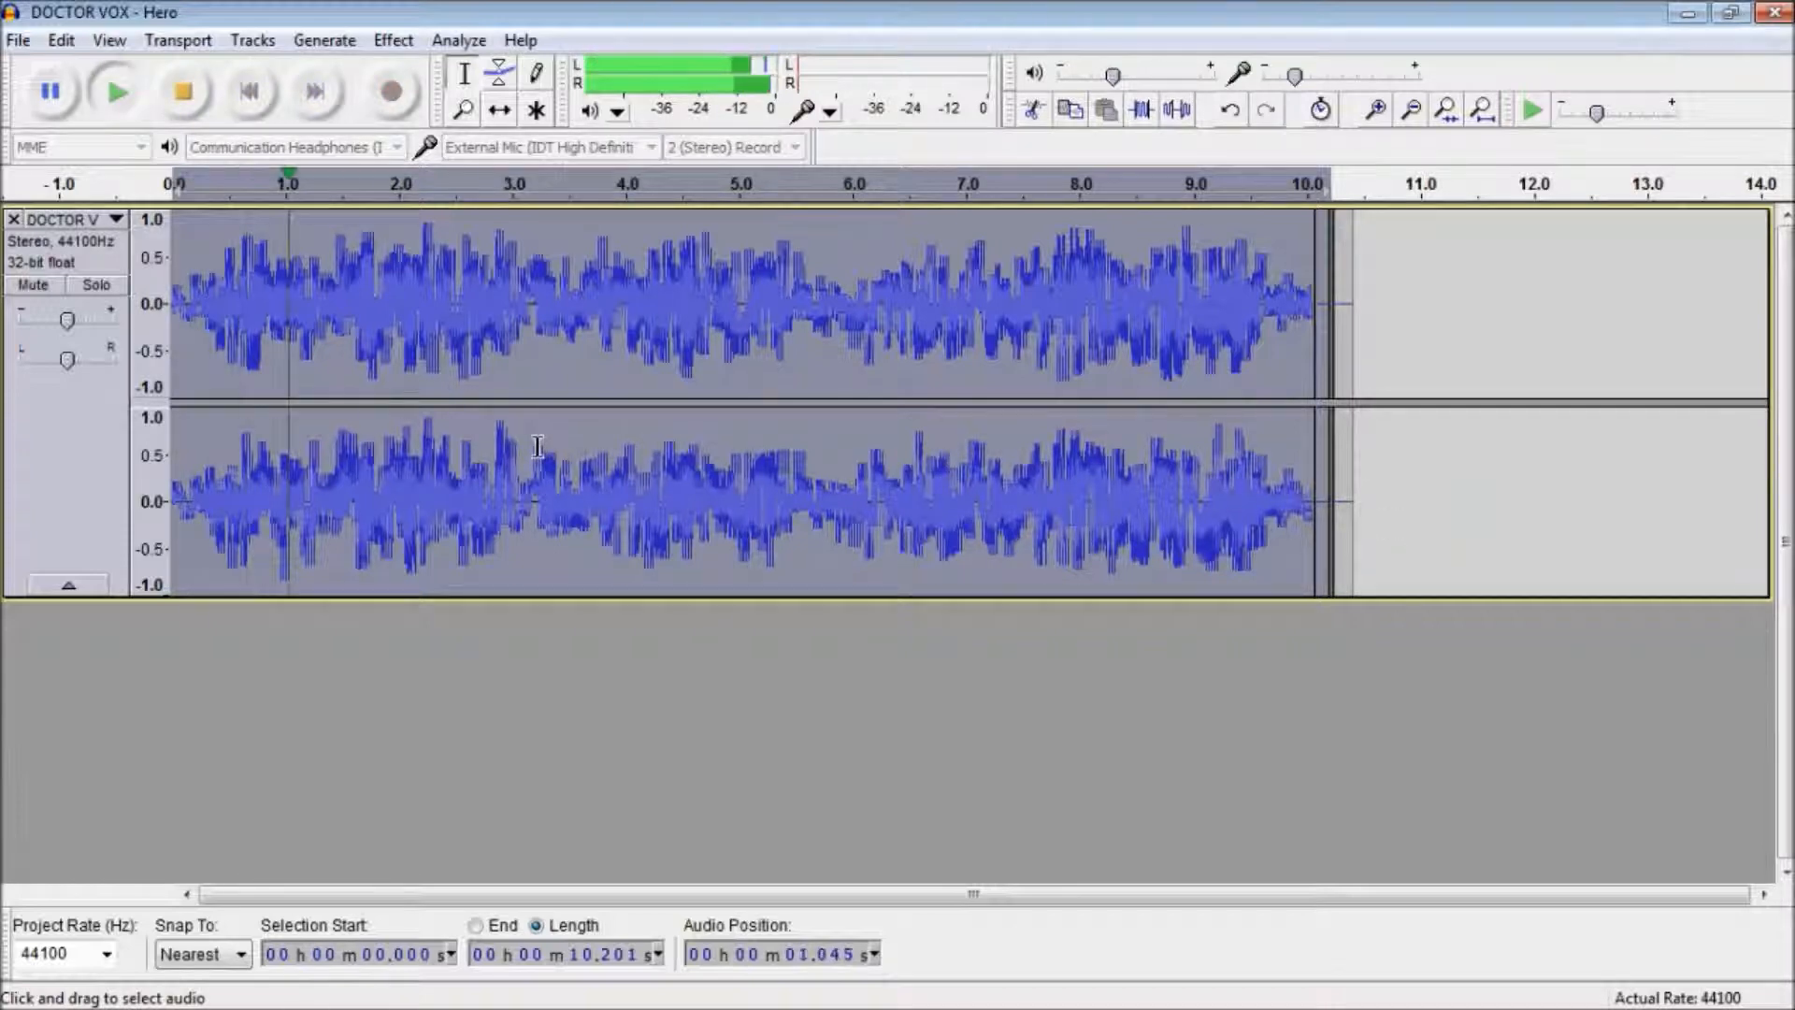
pyautogui.press('space')
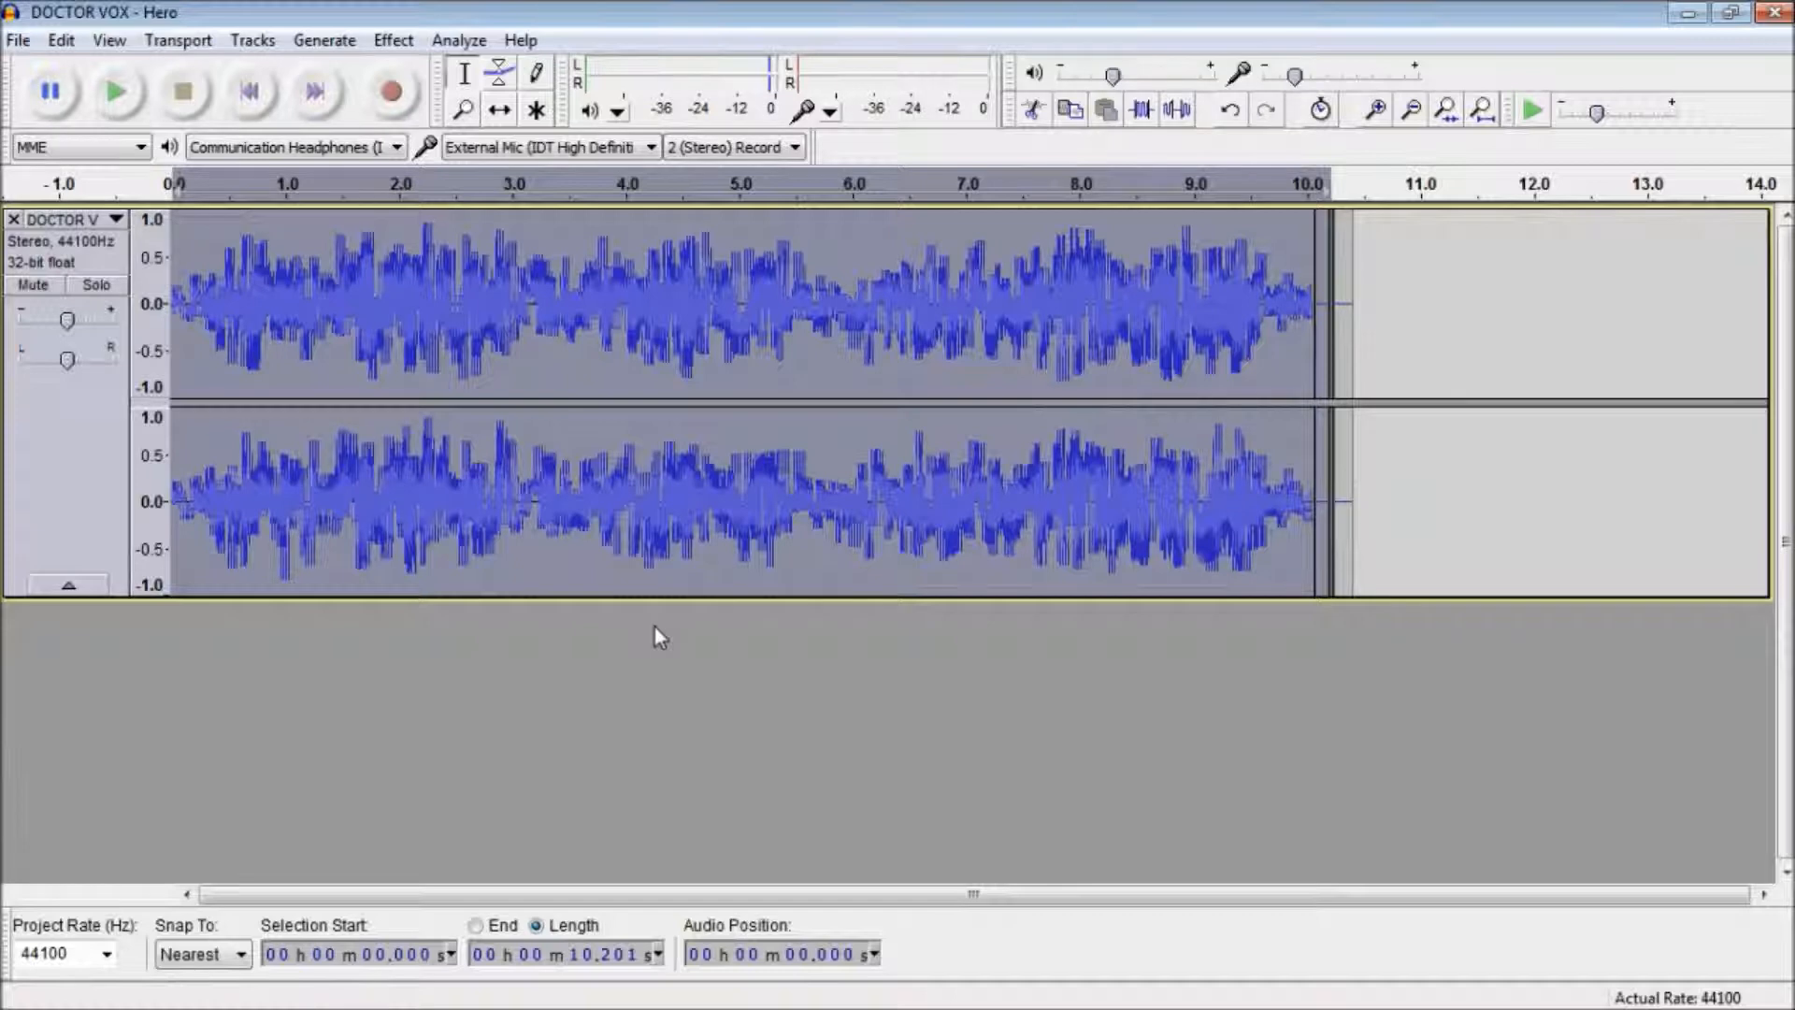
# - Repeat the pitch raise on the track twice with the same settings, playing the audio after each pass
pyautogui.press('space')
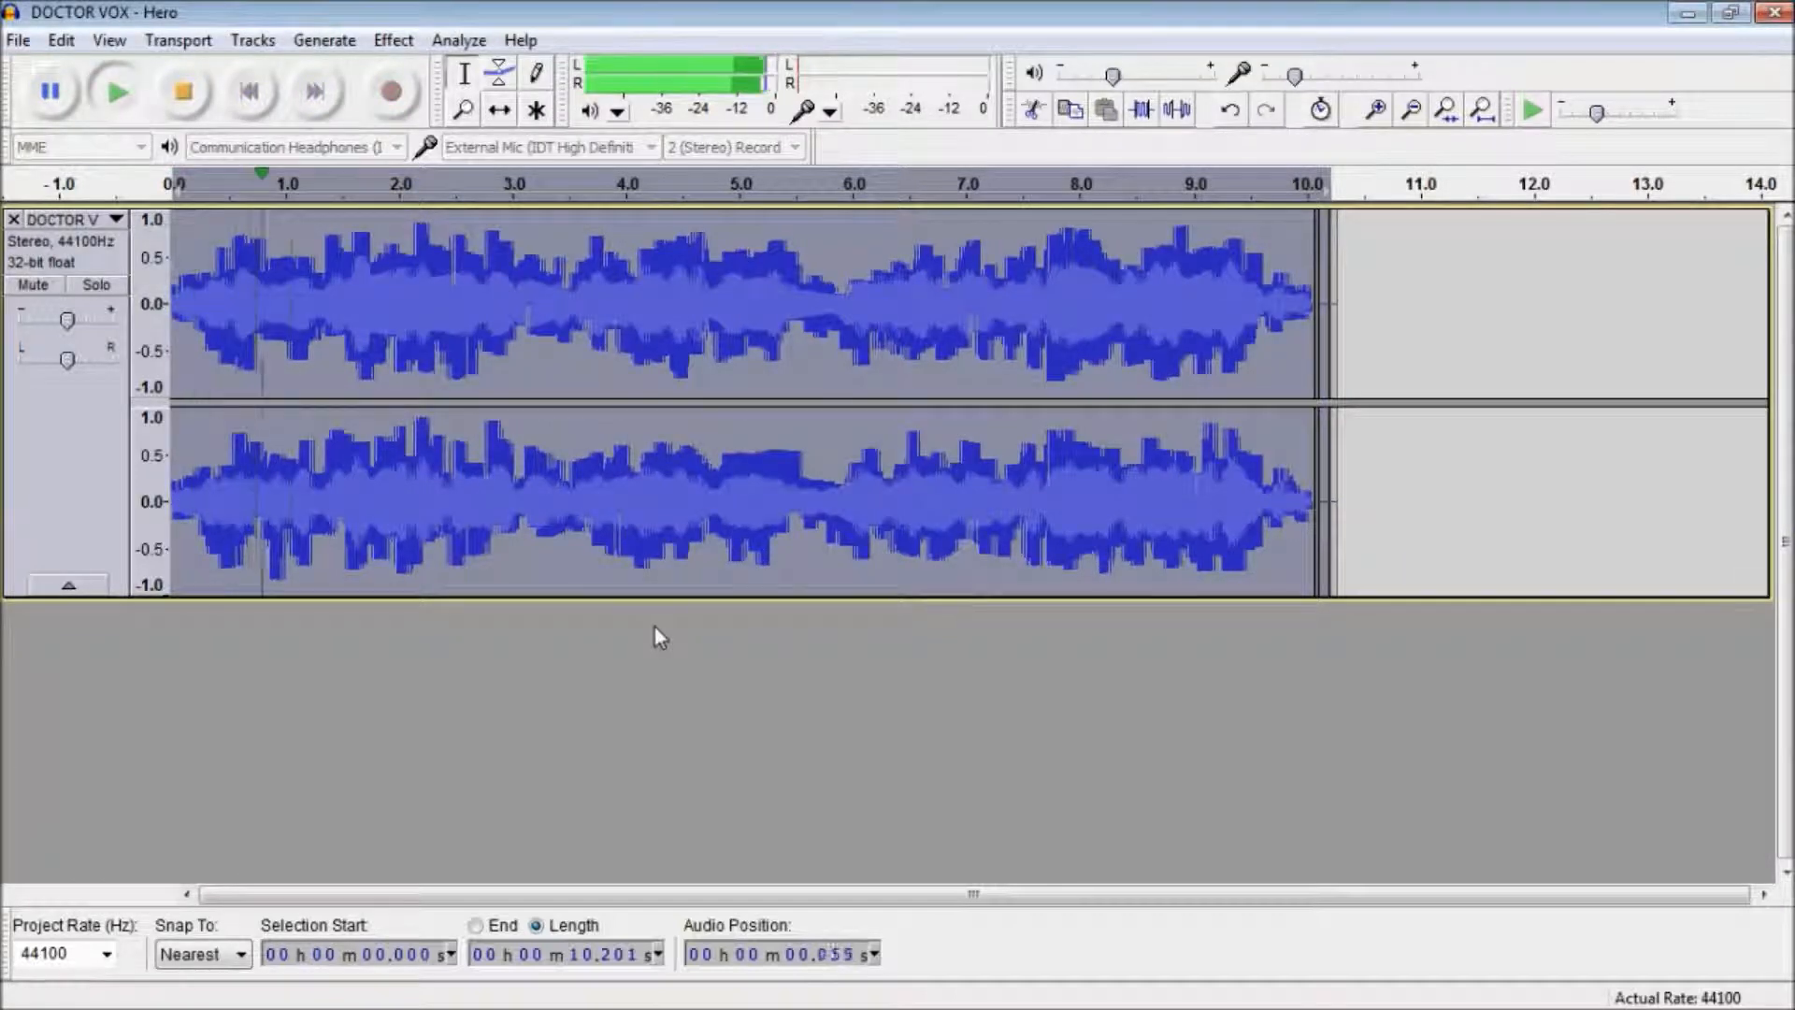
pyautogui.press('space')
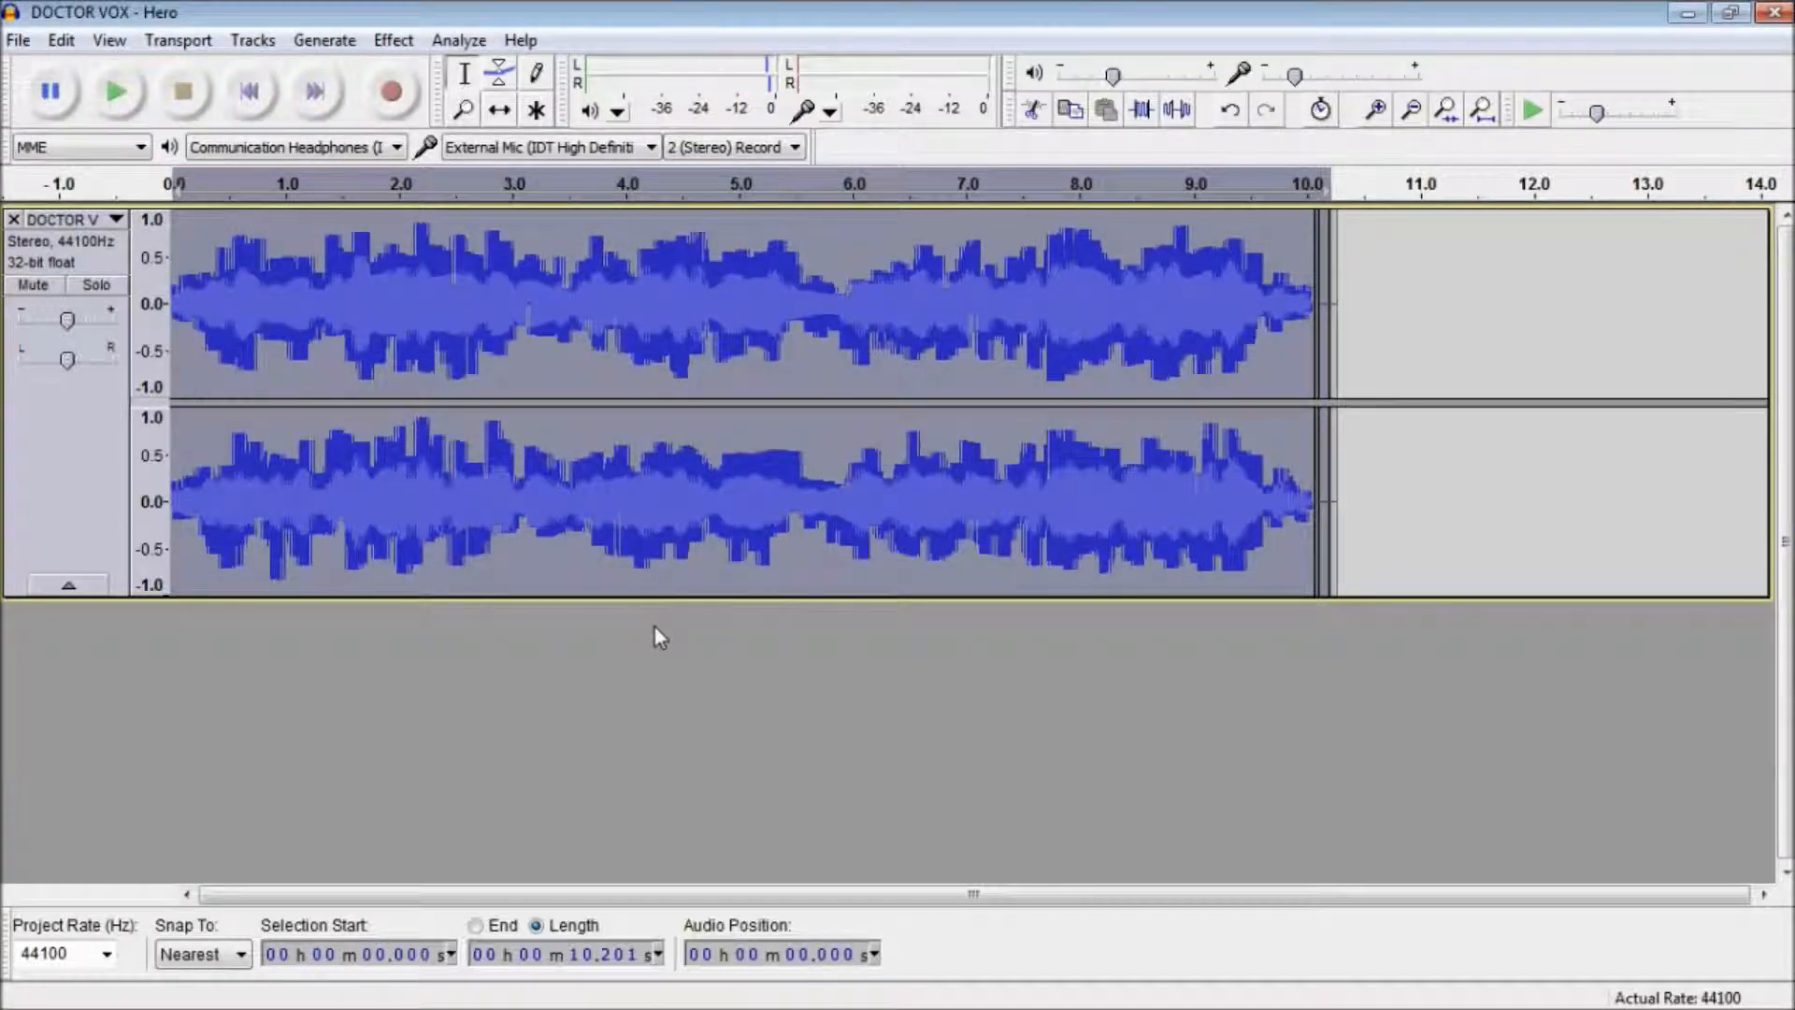
pyautogui.press('space')
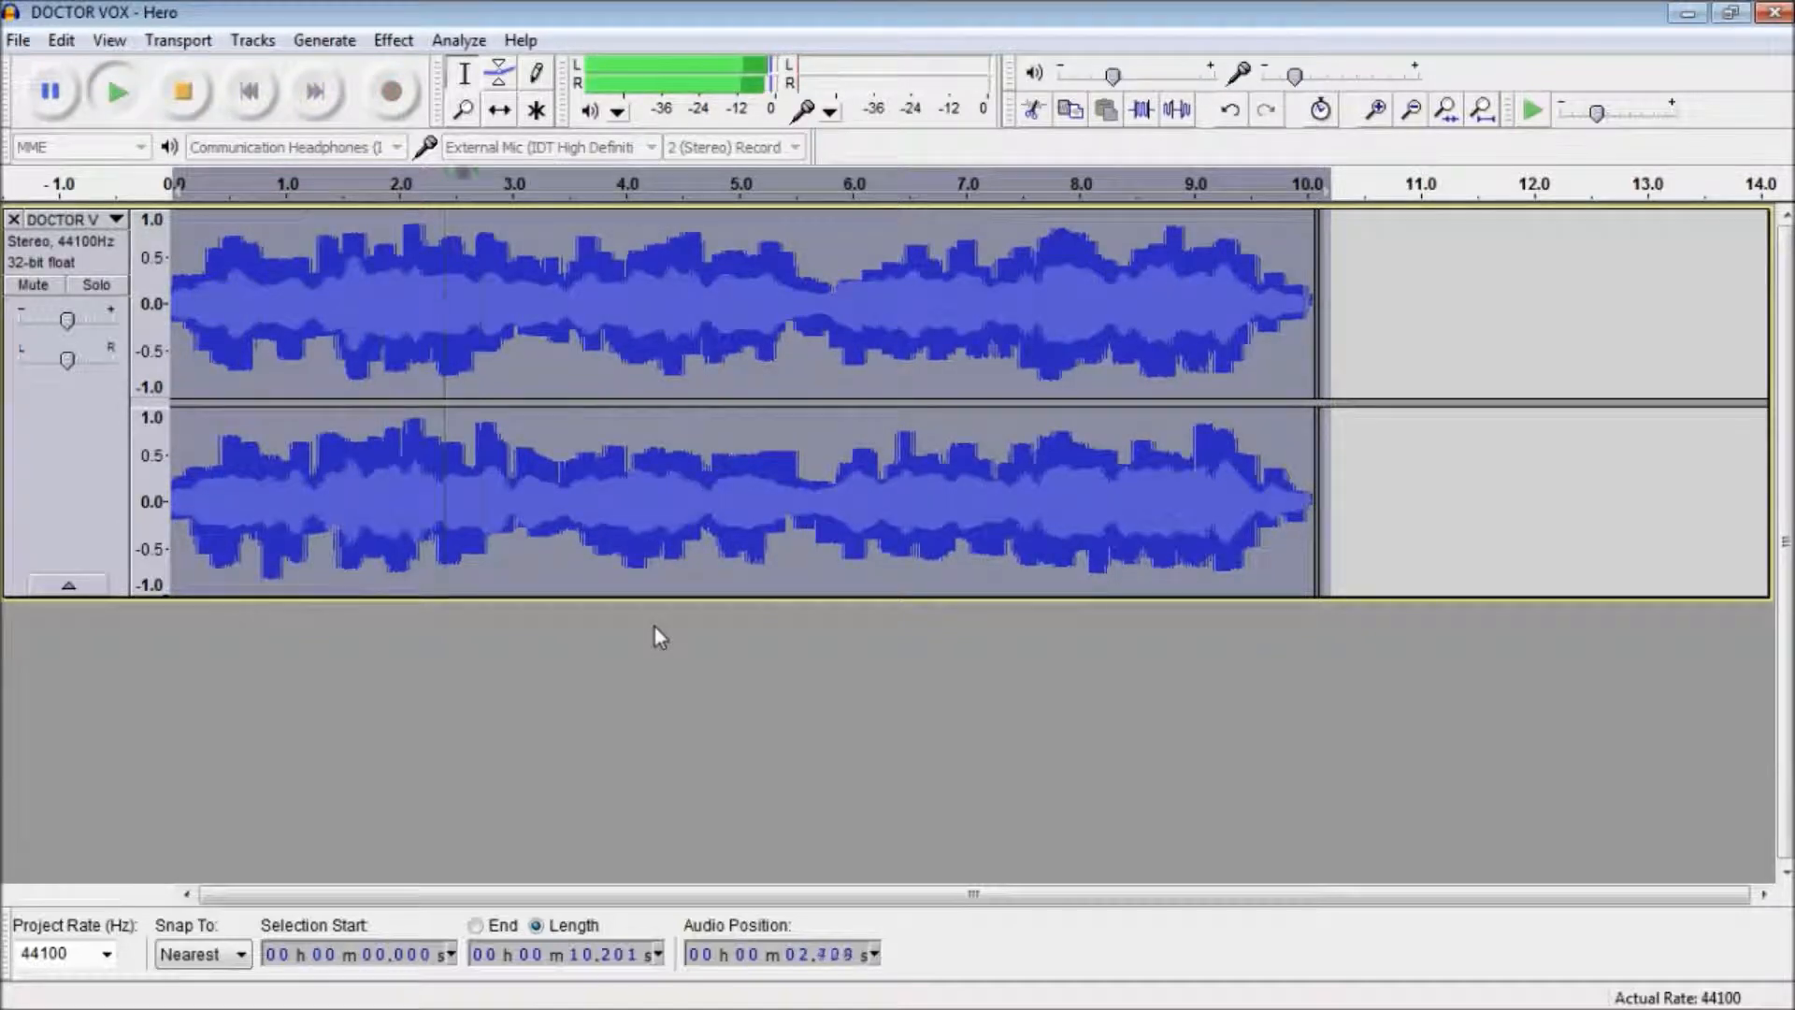
# - Repeat the pitch raise on the track once more with the same settings and listen to the result
pyautogui.press('space')
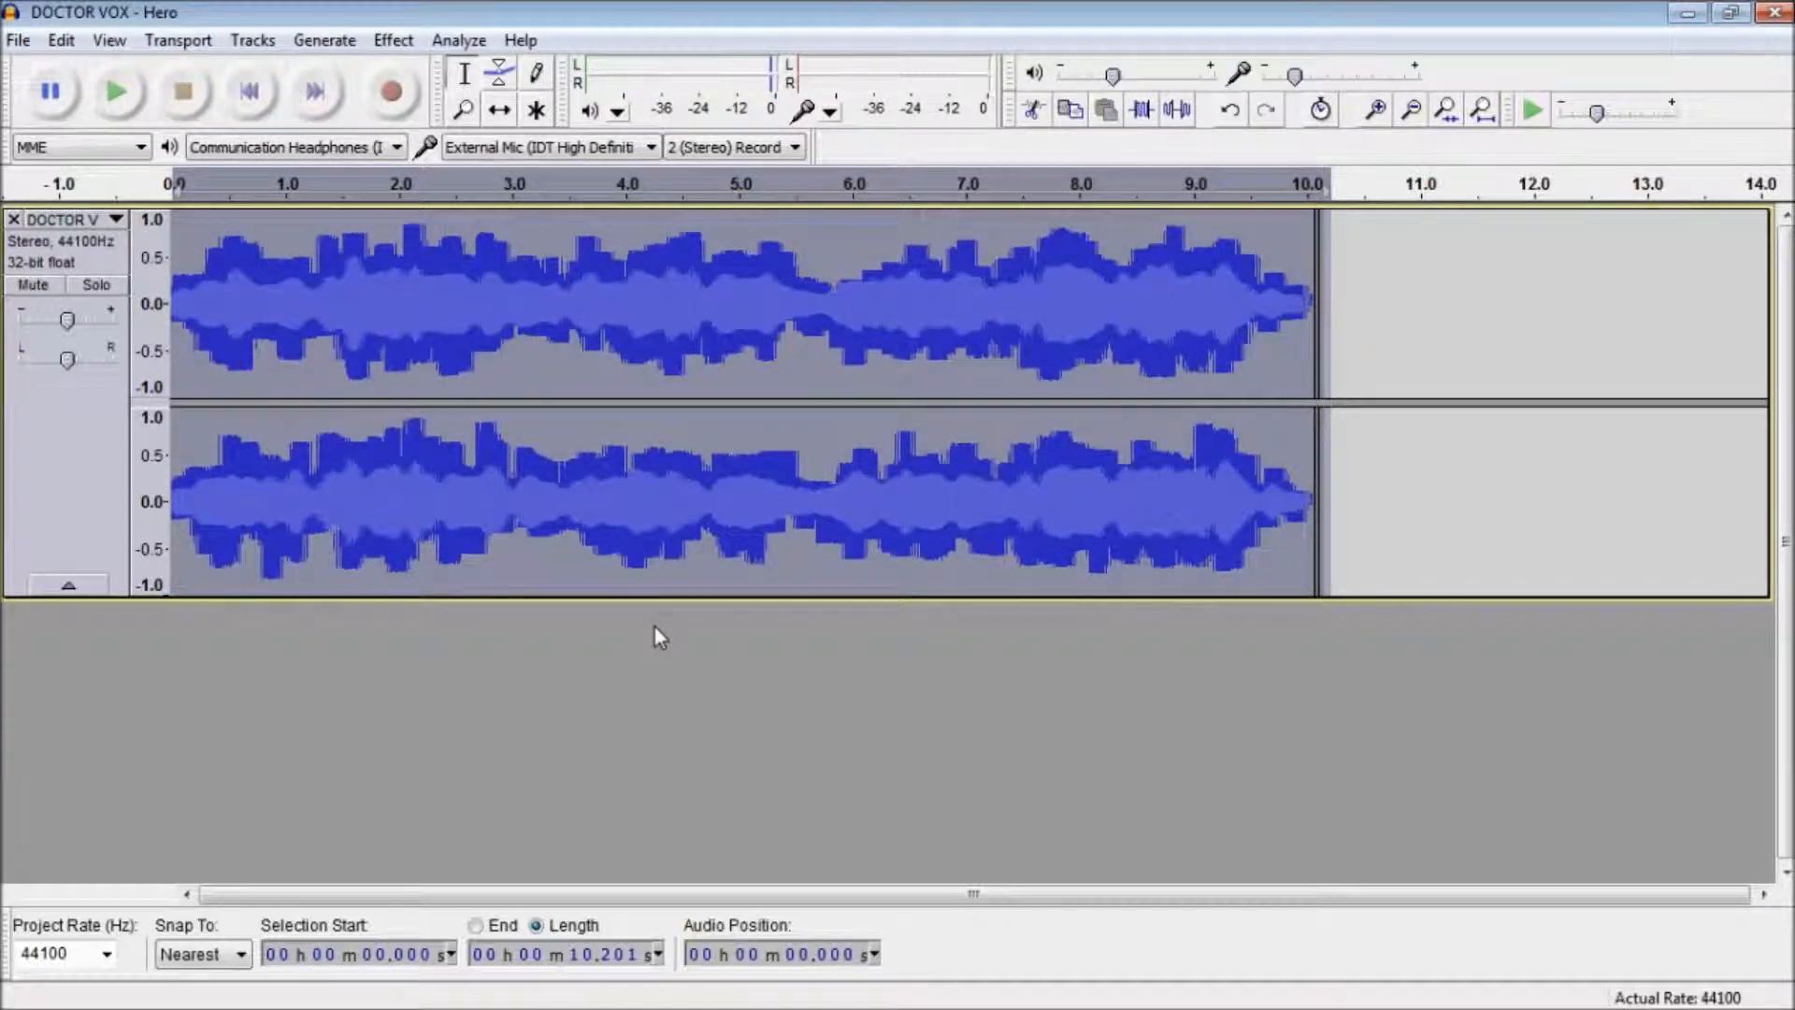
pyautogui.hotkey('ctrl', 'r')
pyautogui.press('space')
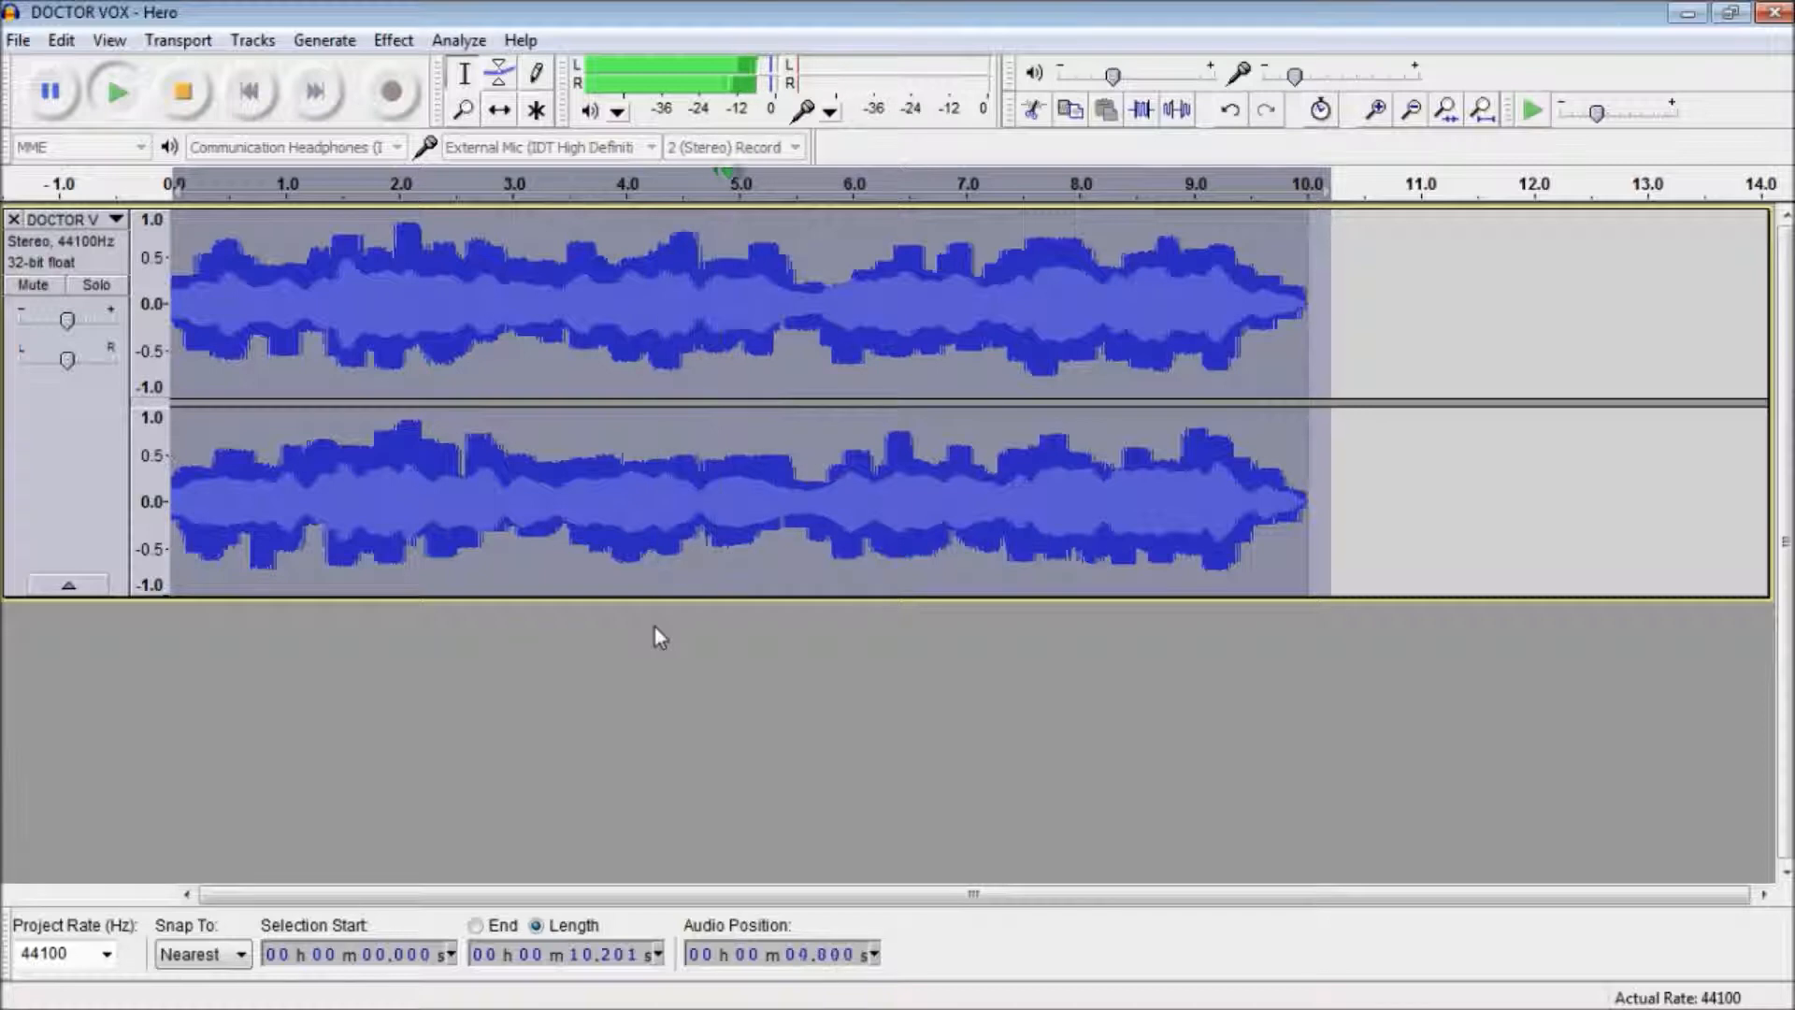
pyautogui.press('space')
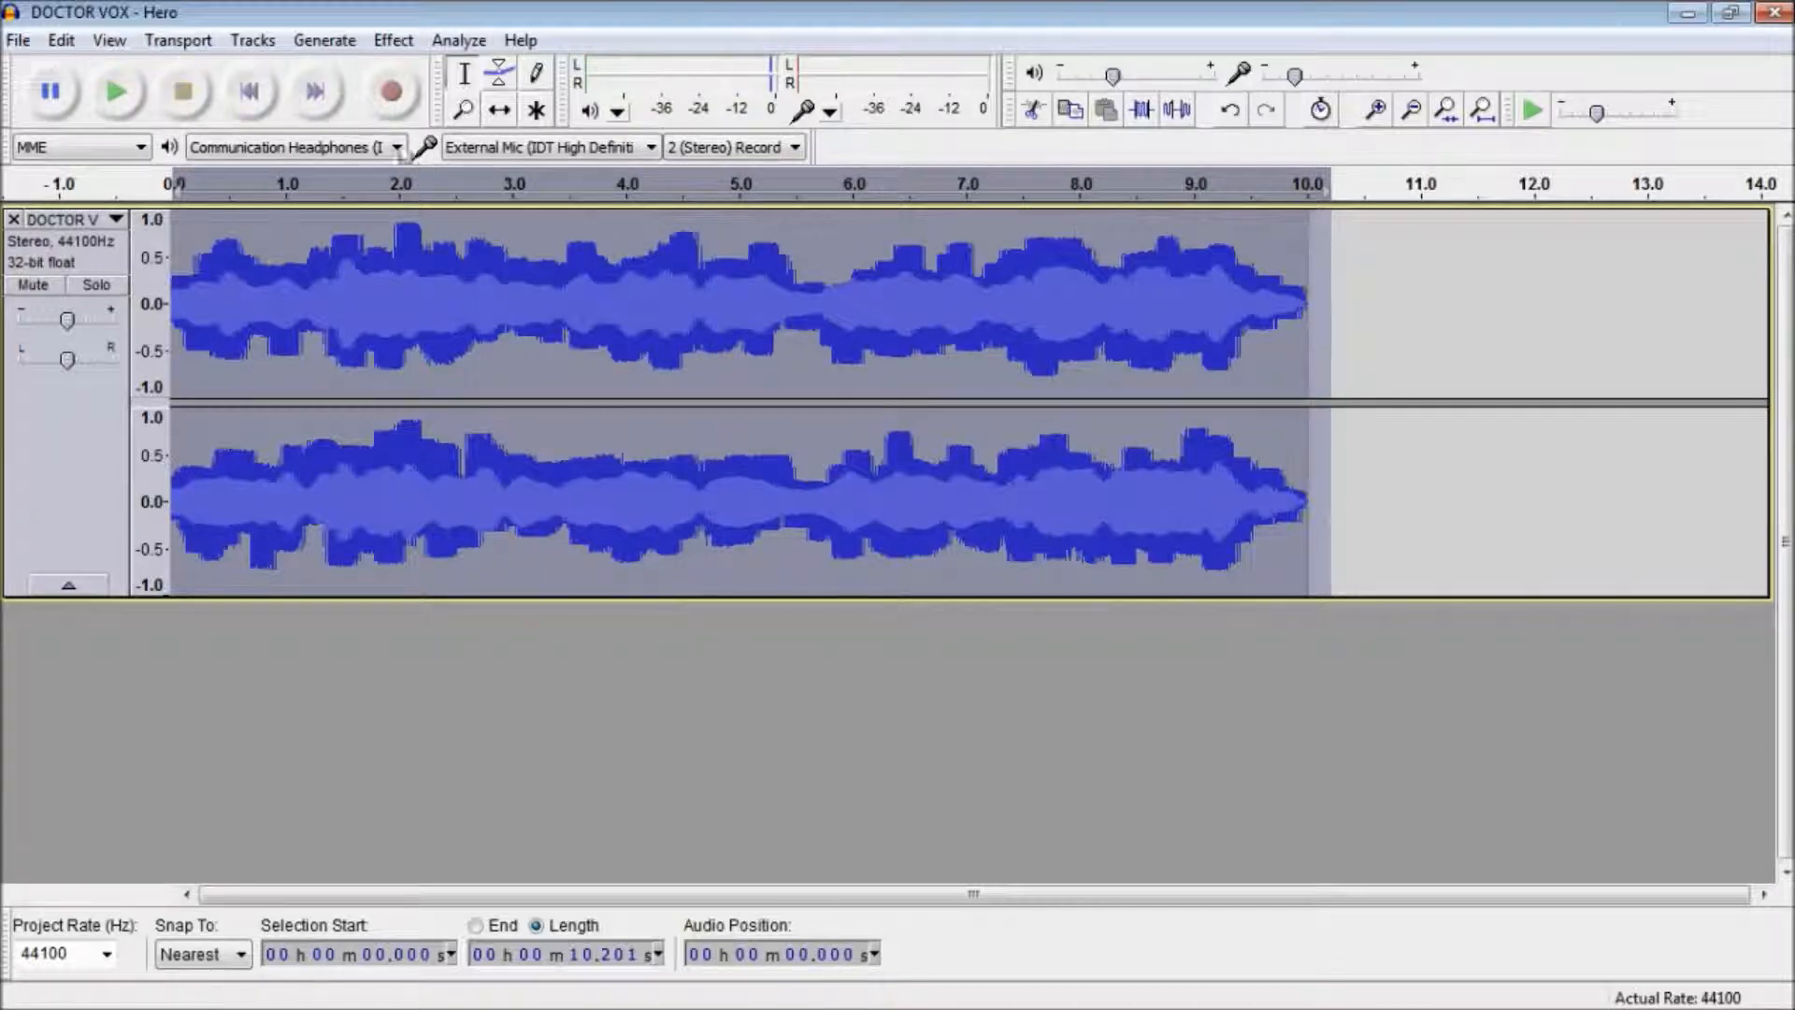
pyautogui.click(394, 42)
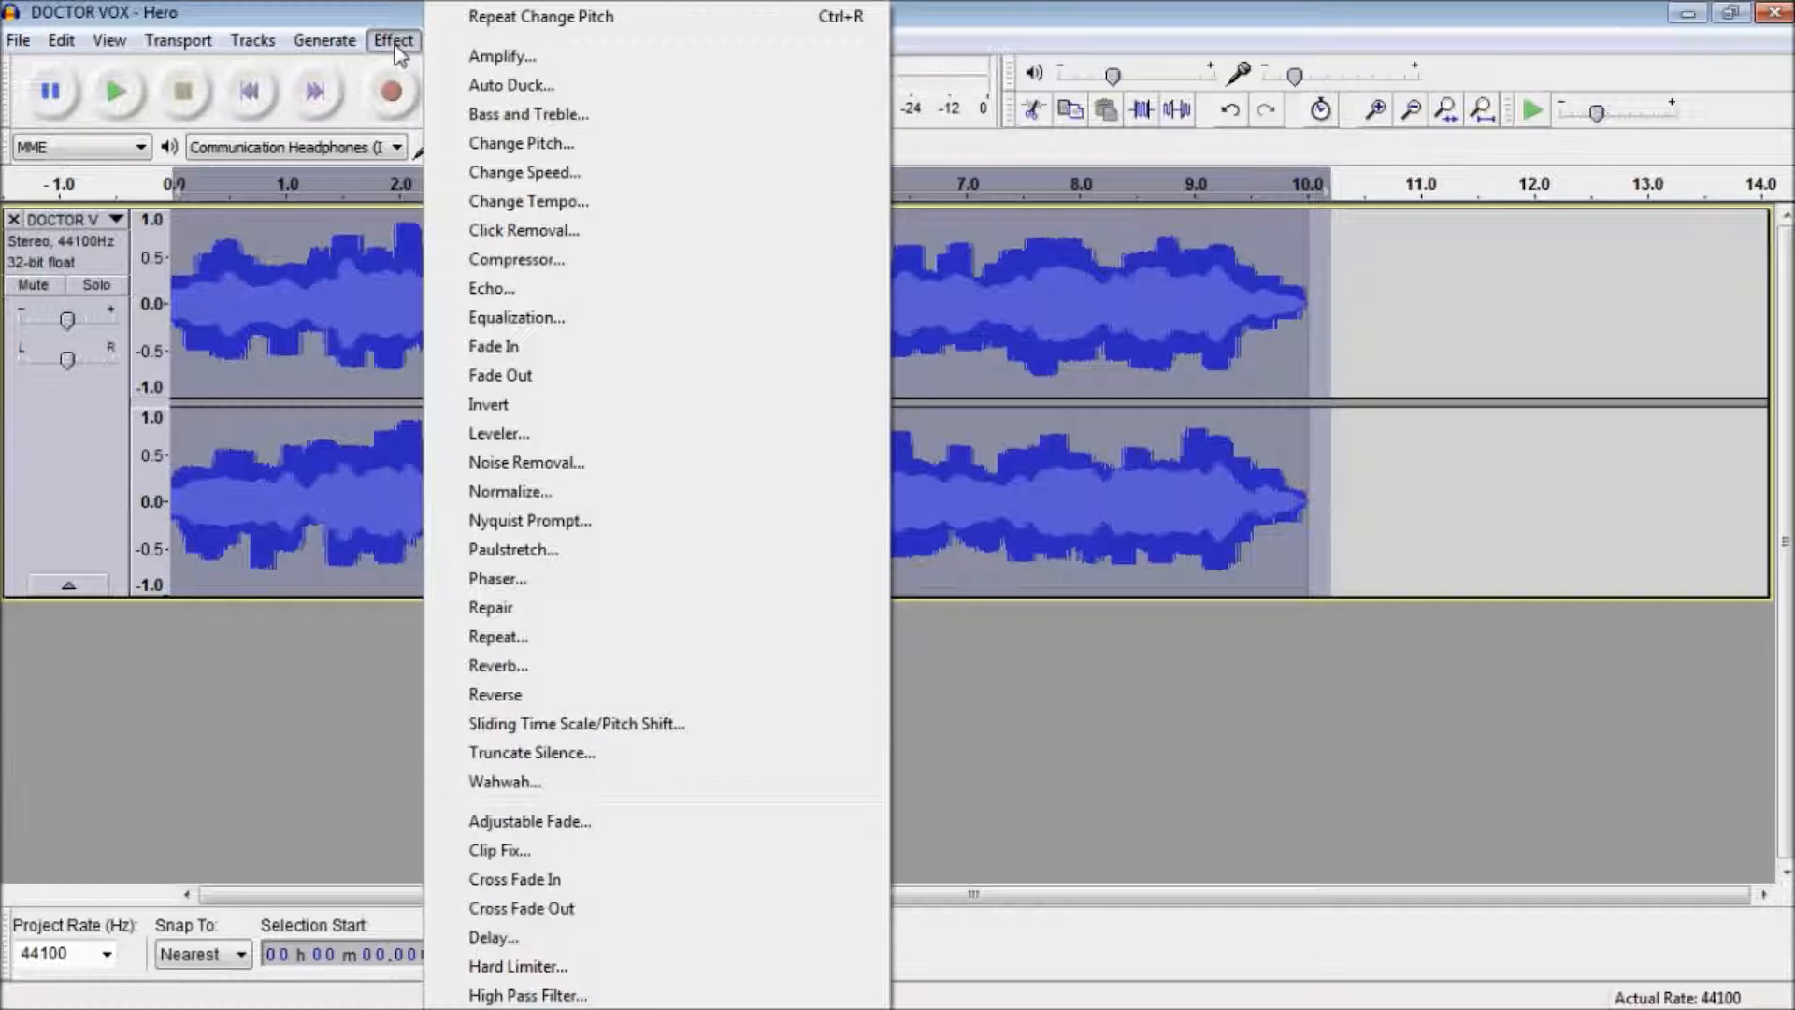
pyautogui.click(397, 46)
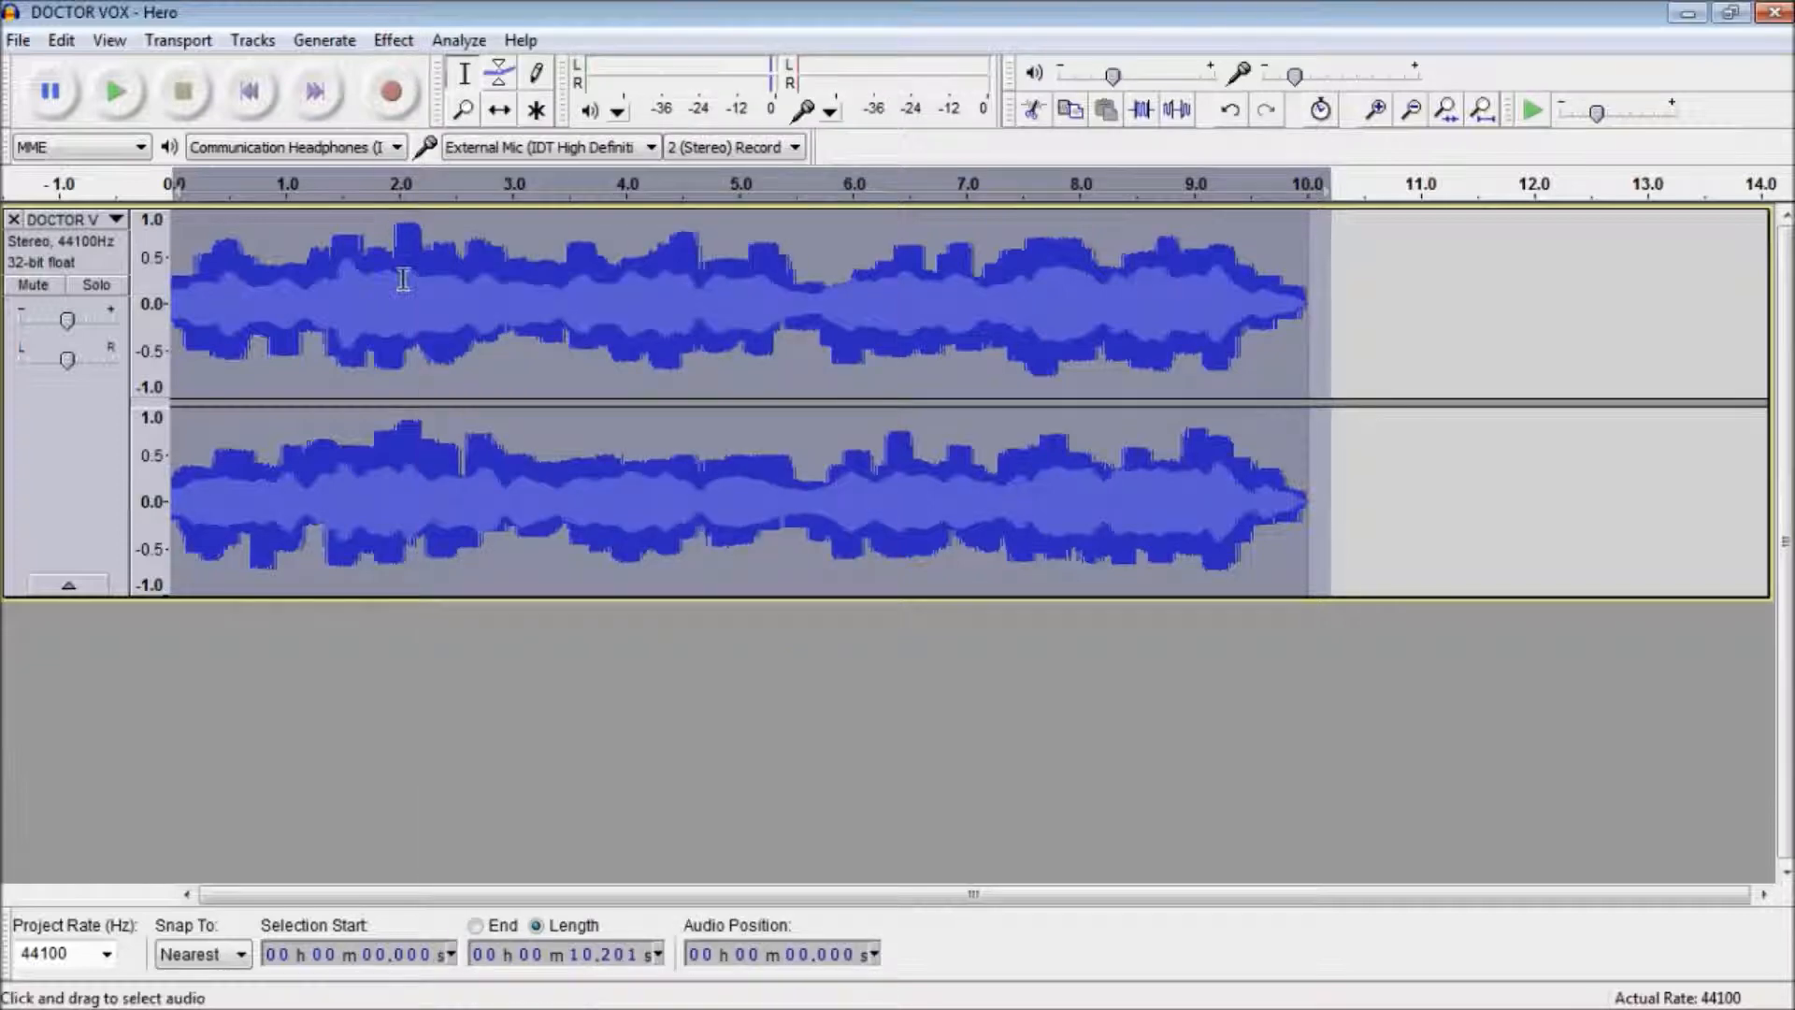
pyautogui.press('space')
pyautogui.press('space')
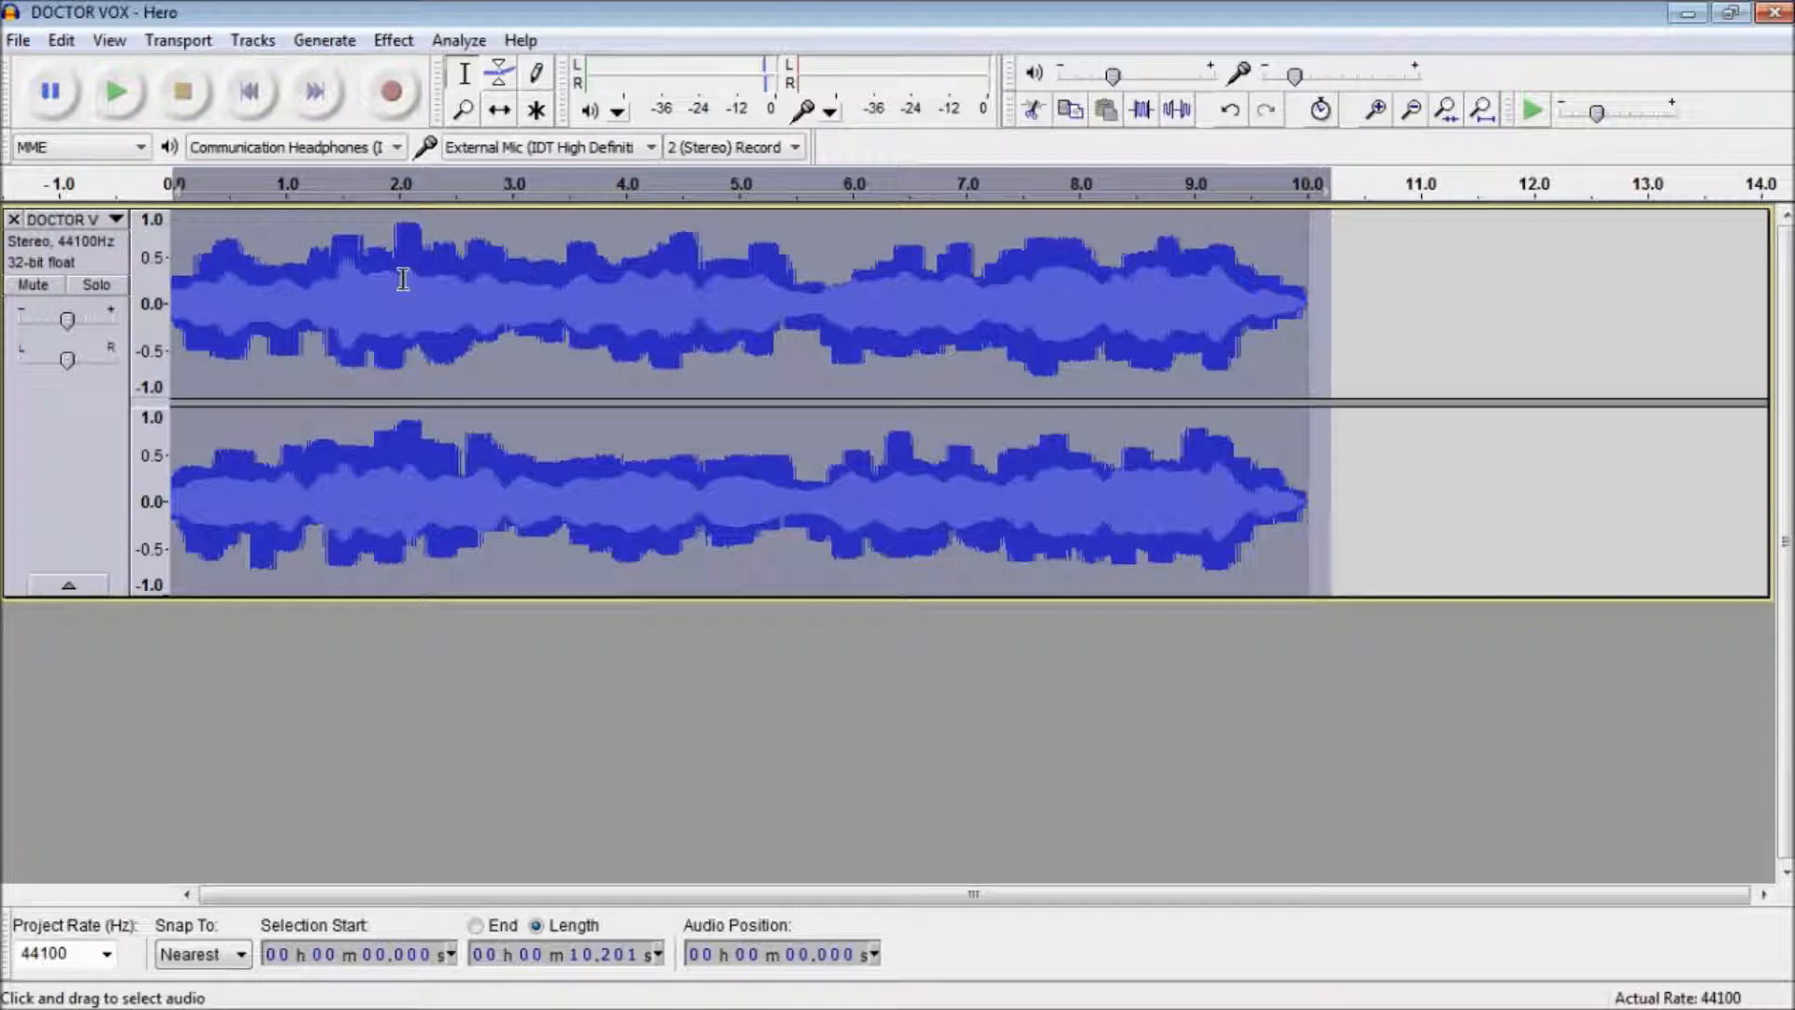
# - Try reversing the whole track, play the reversed audio, and undo the reversal
pyautogui.click(394, 42)
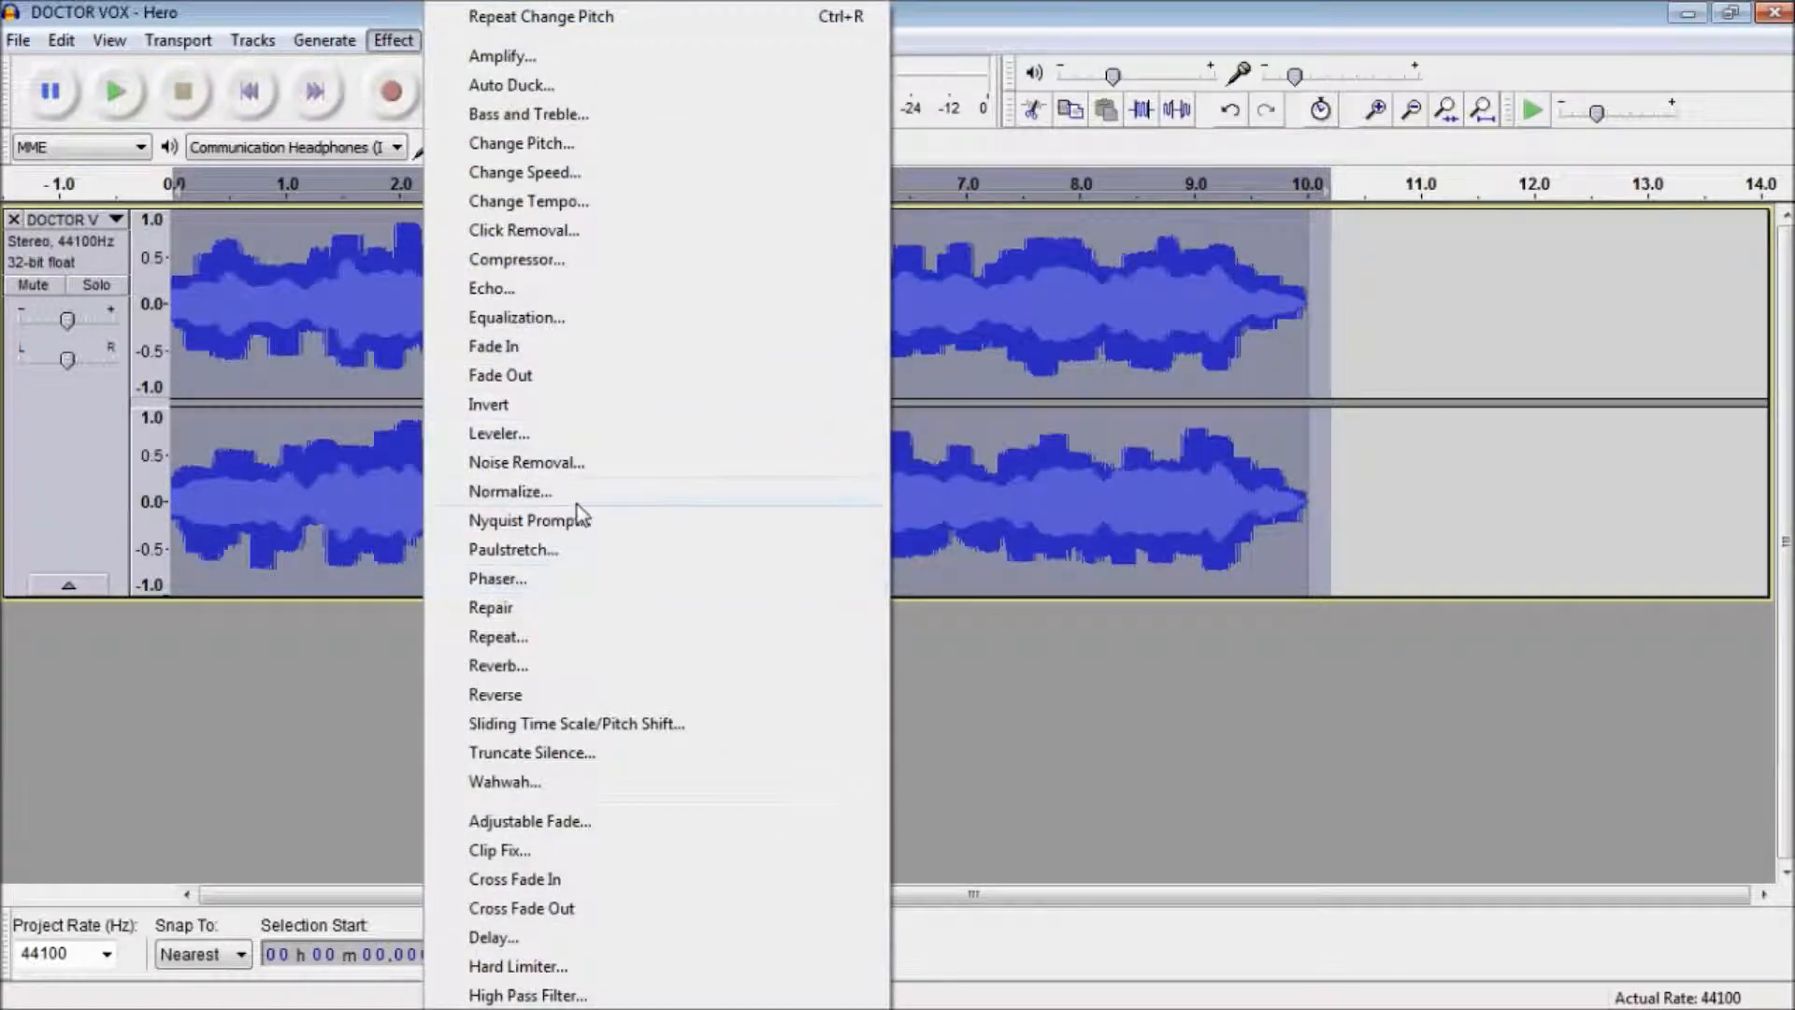
pyautogui.click(560, 701)
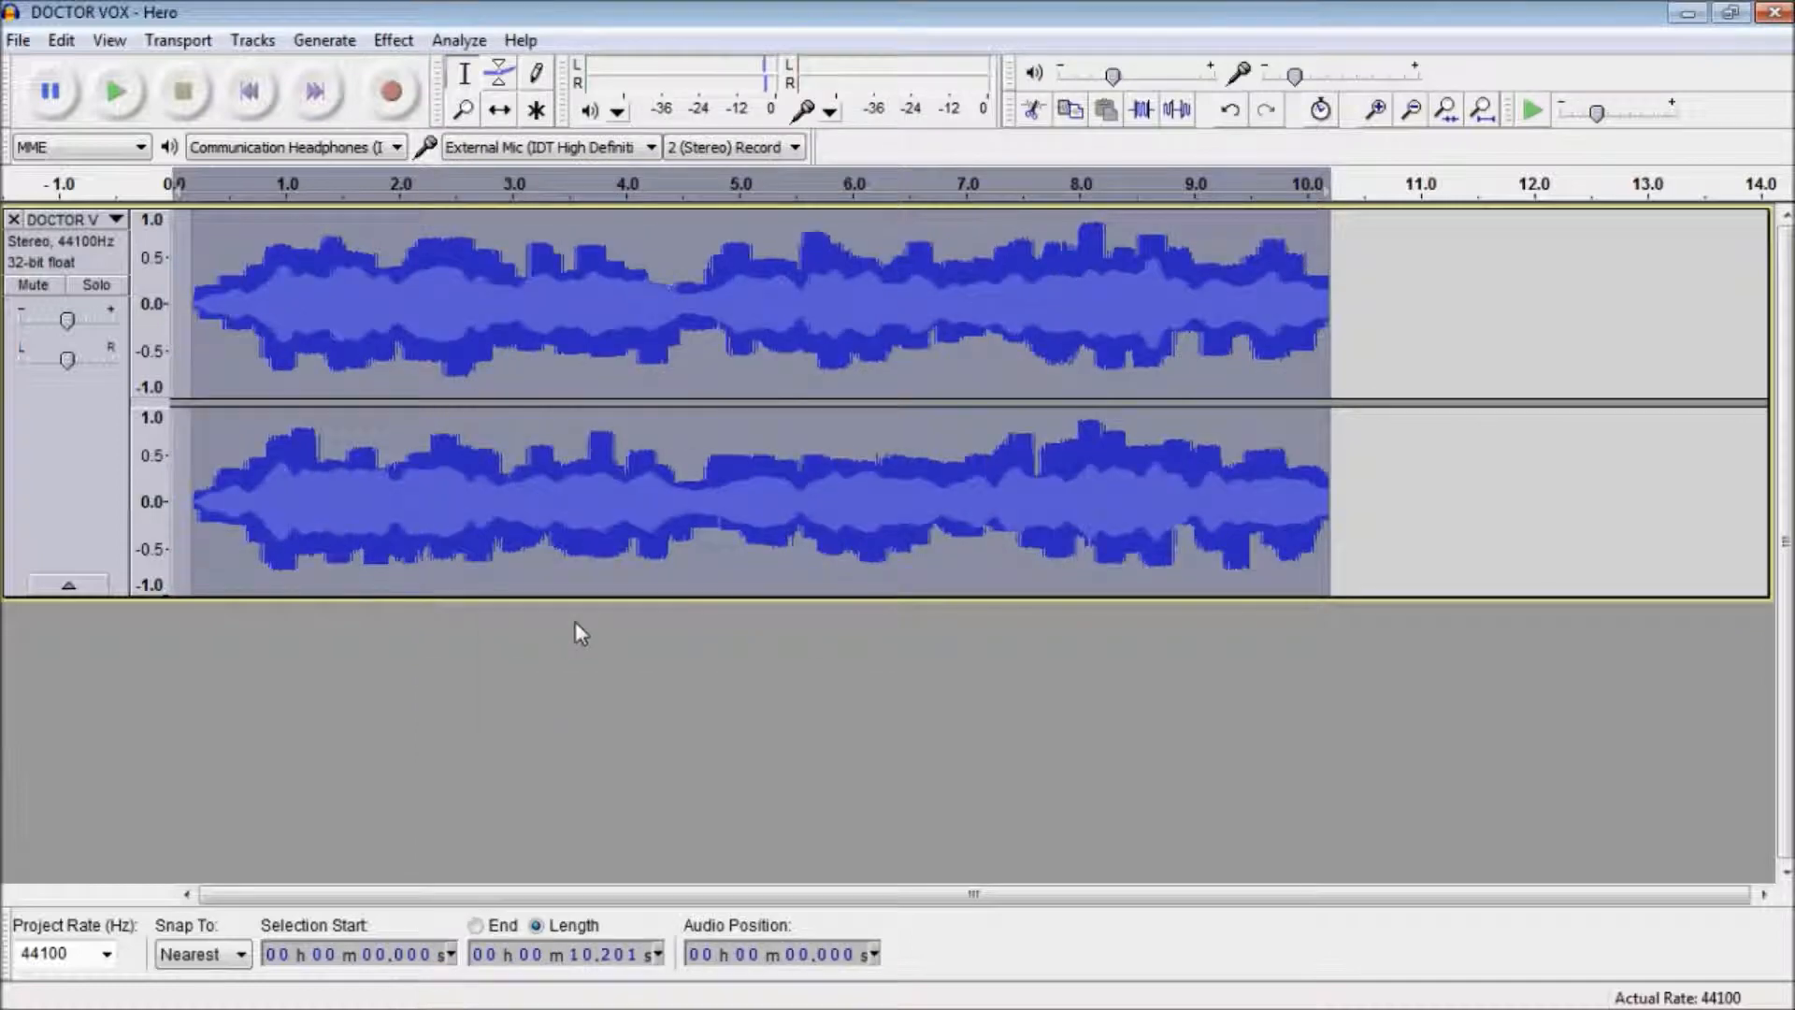
pyautogui.press('space')
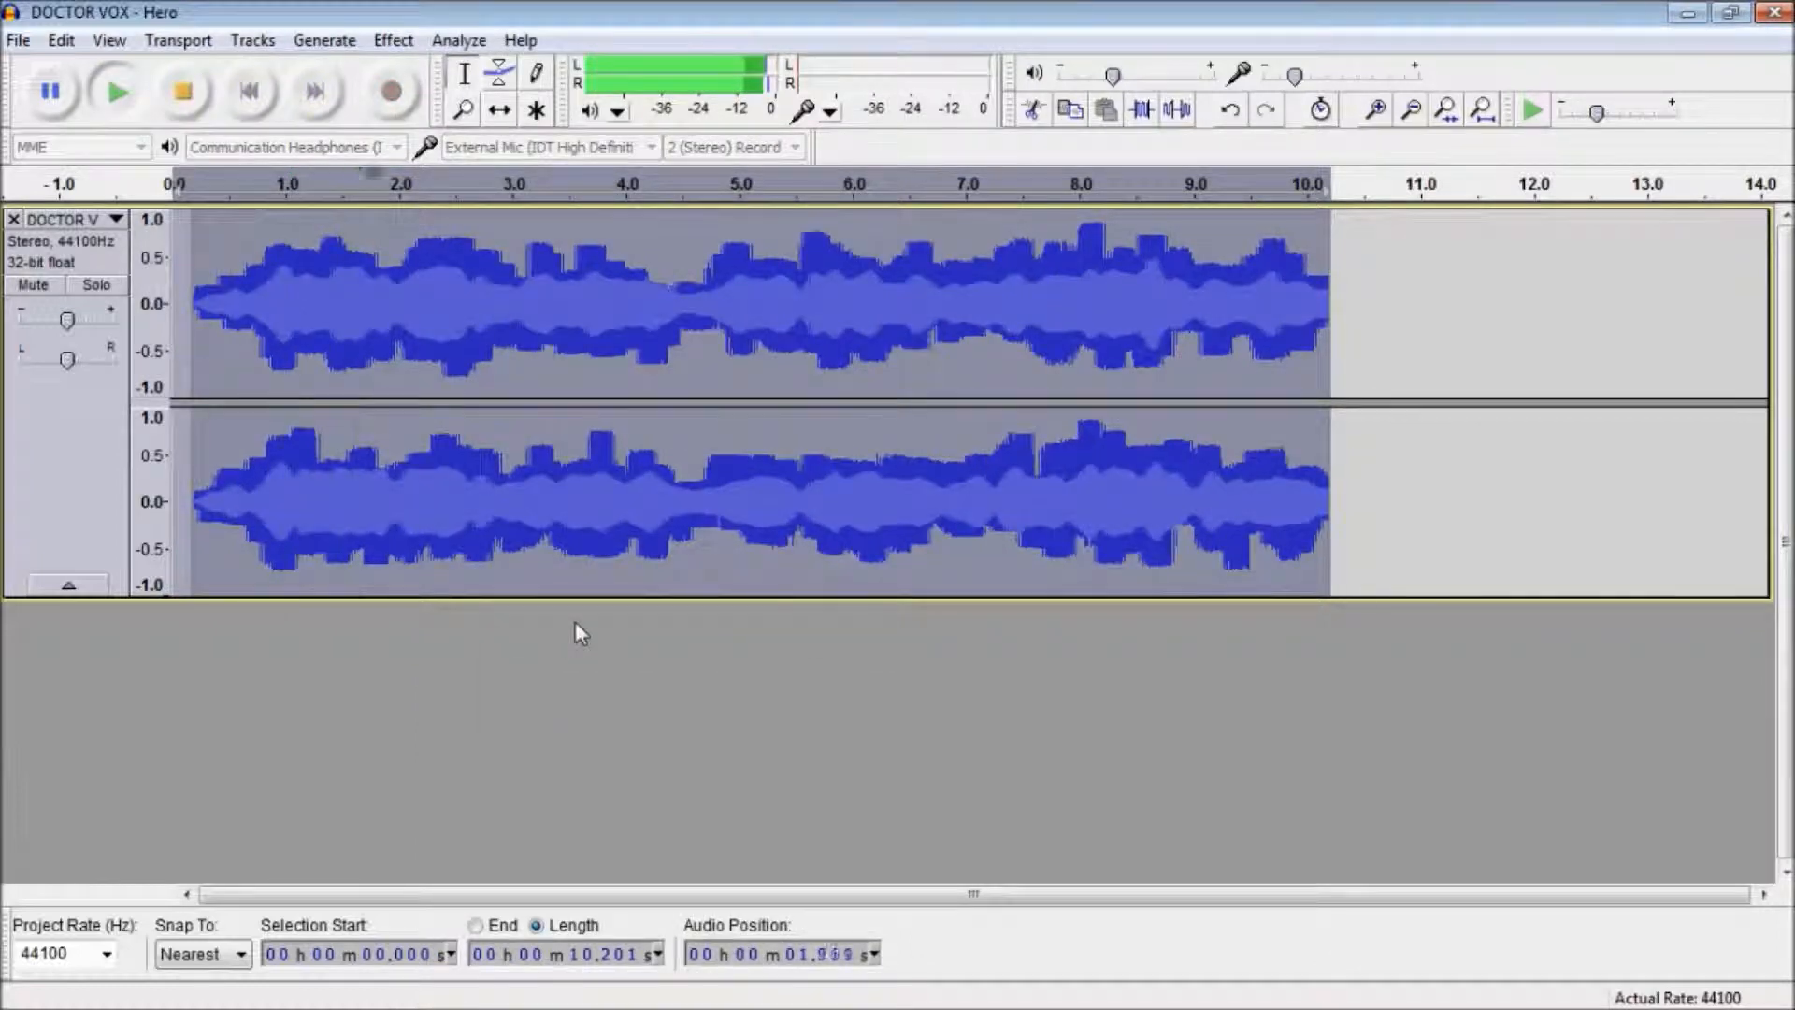
pyautogui.press('space')
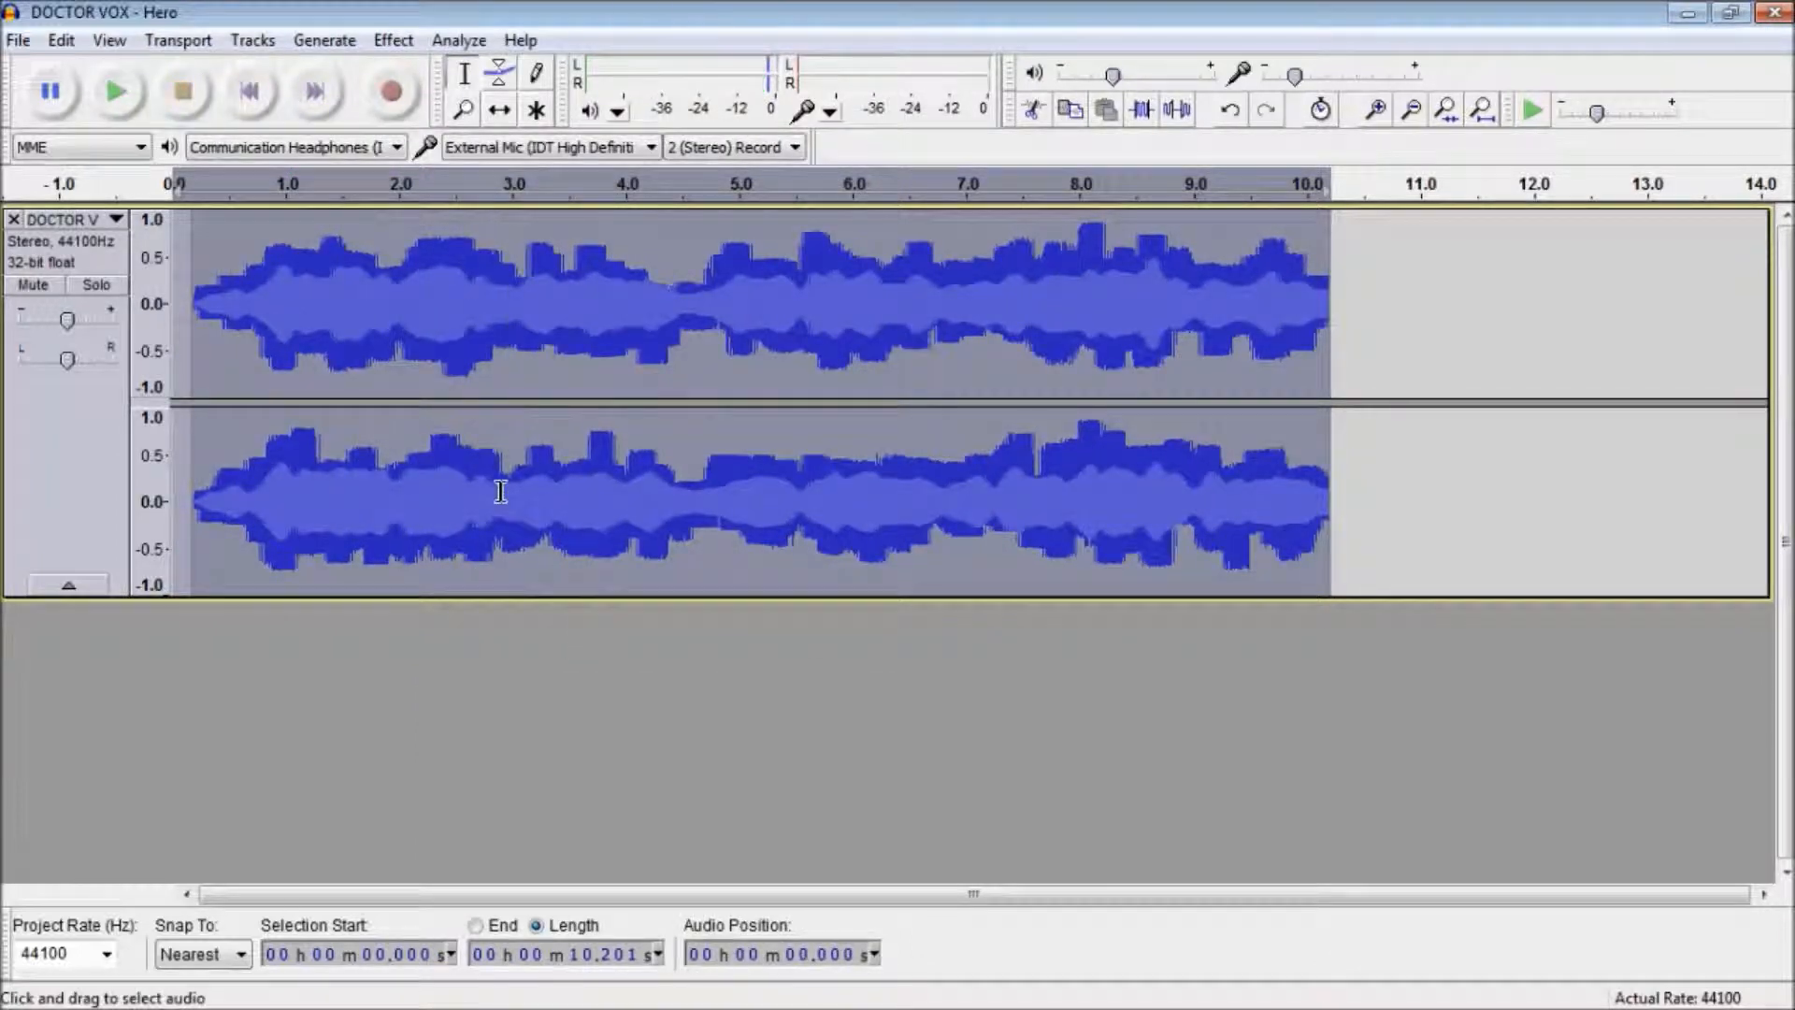
pyautogui.hotkey('ctrl', 'z')
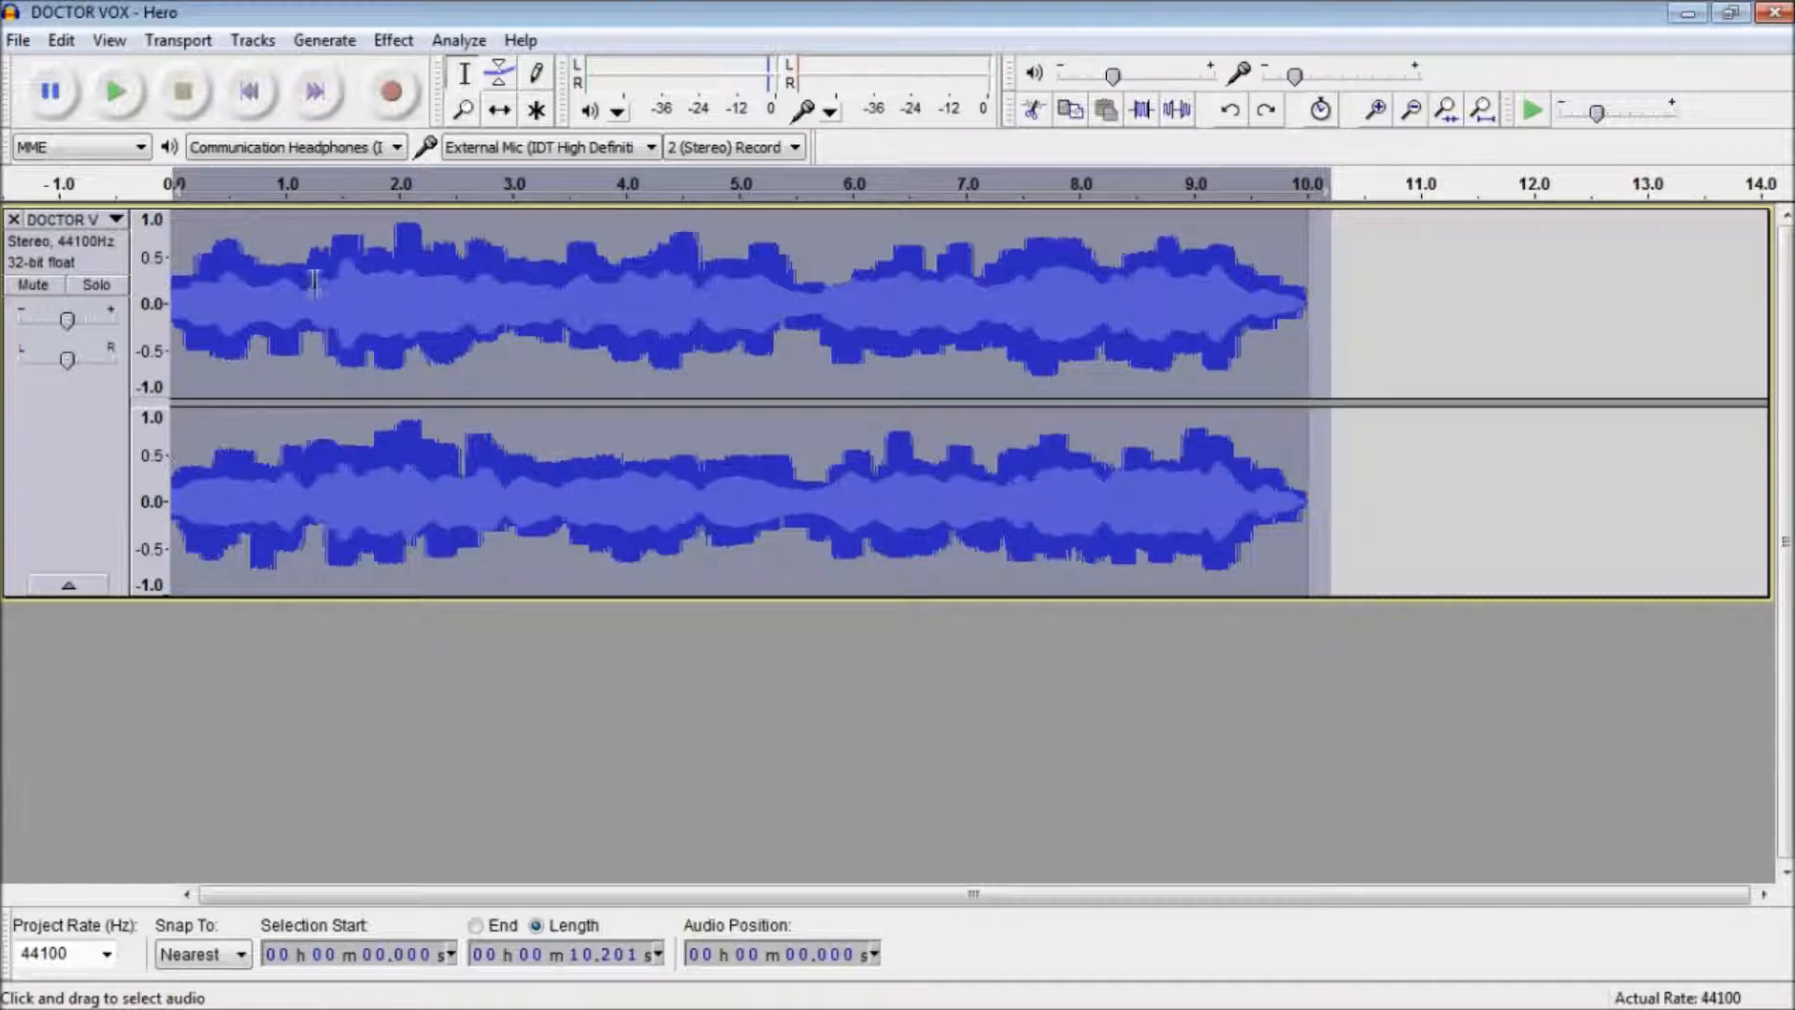
# - Apply Paulstretch to the entire track with a stretch factor of 10 and a time resolution of 0.25 seconds, and play the result
pyautogui.click(397, 41)
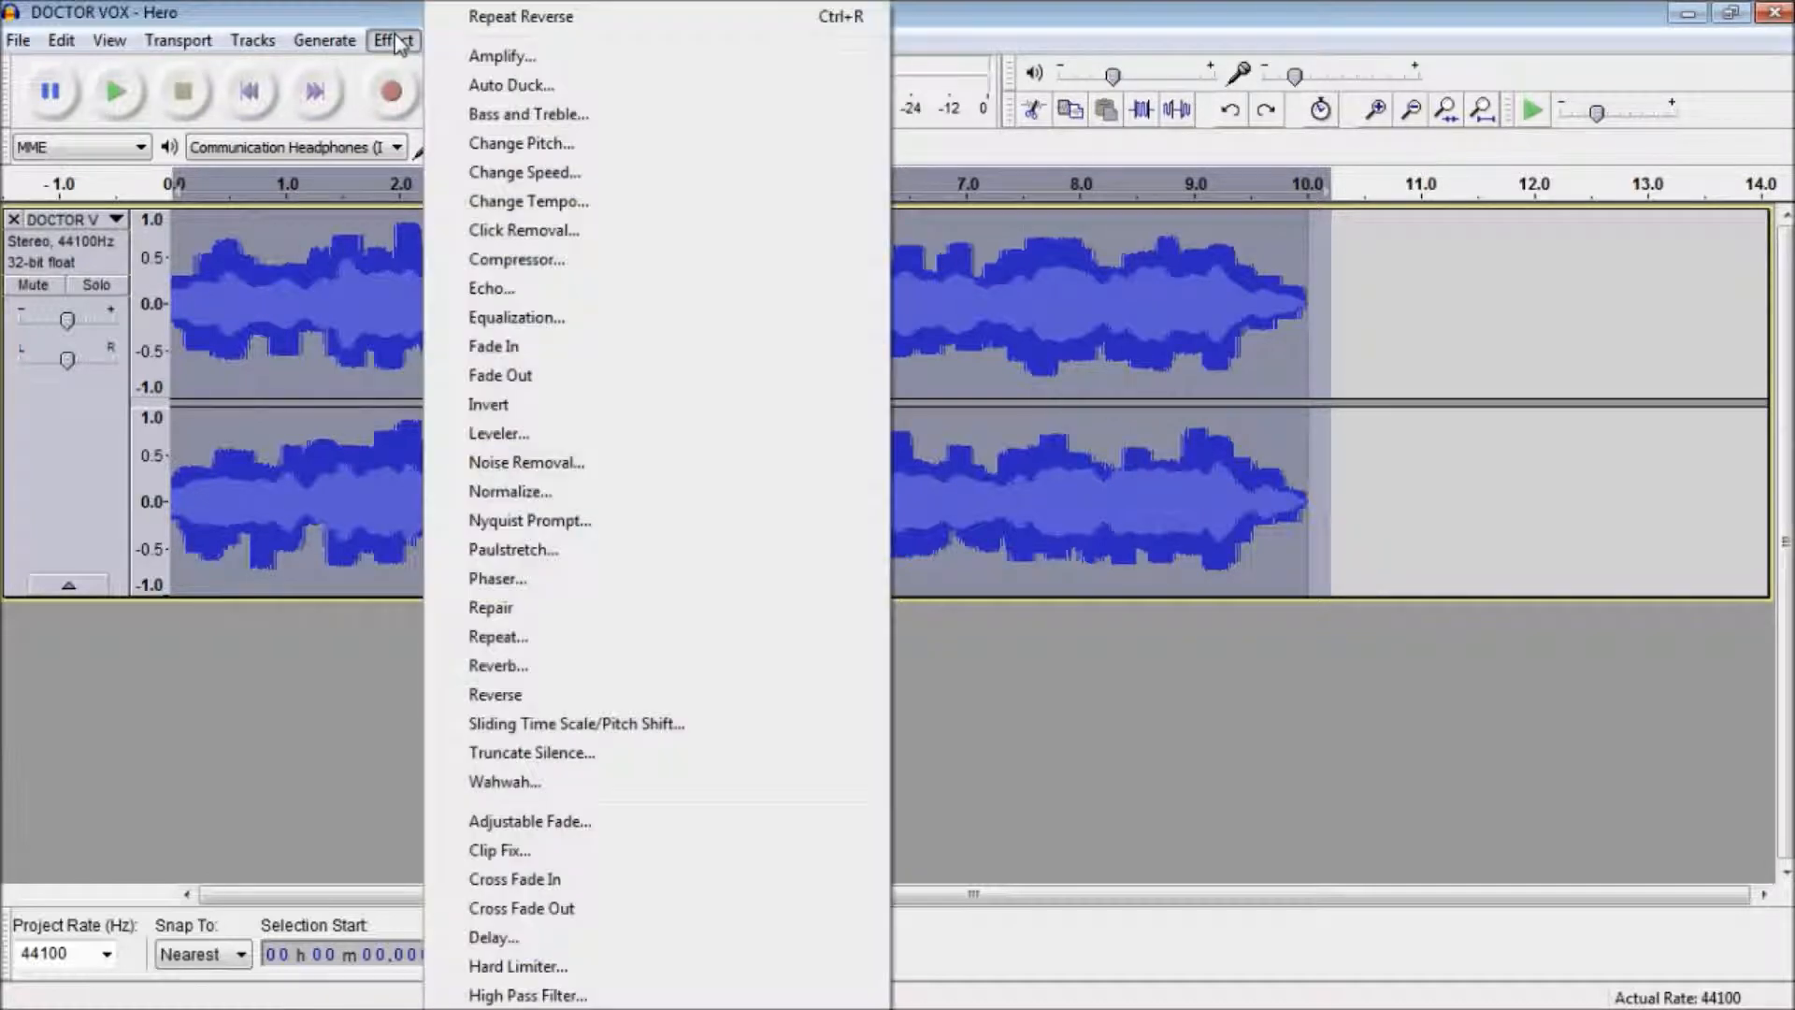
pyautogui.click(396, 41)
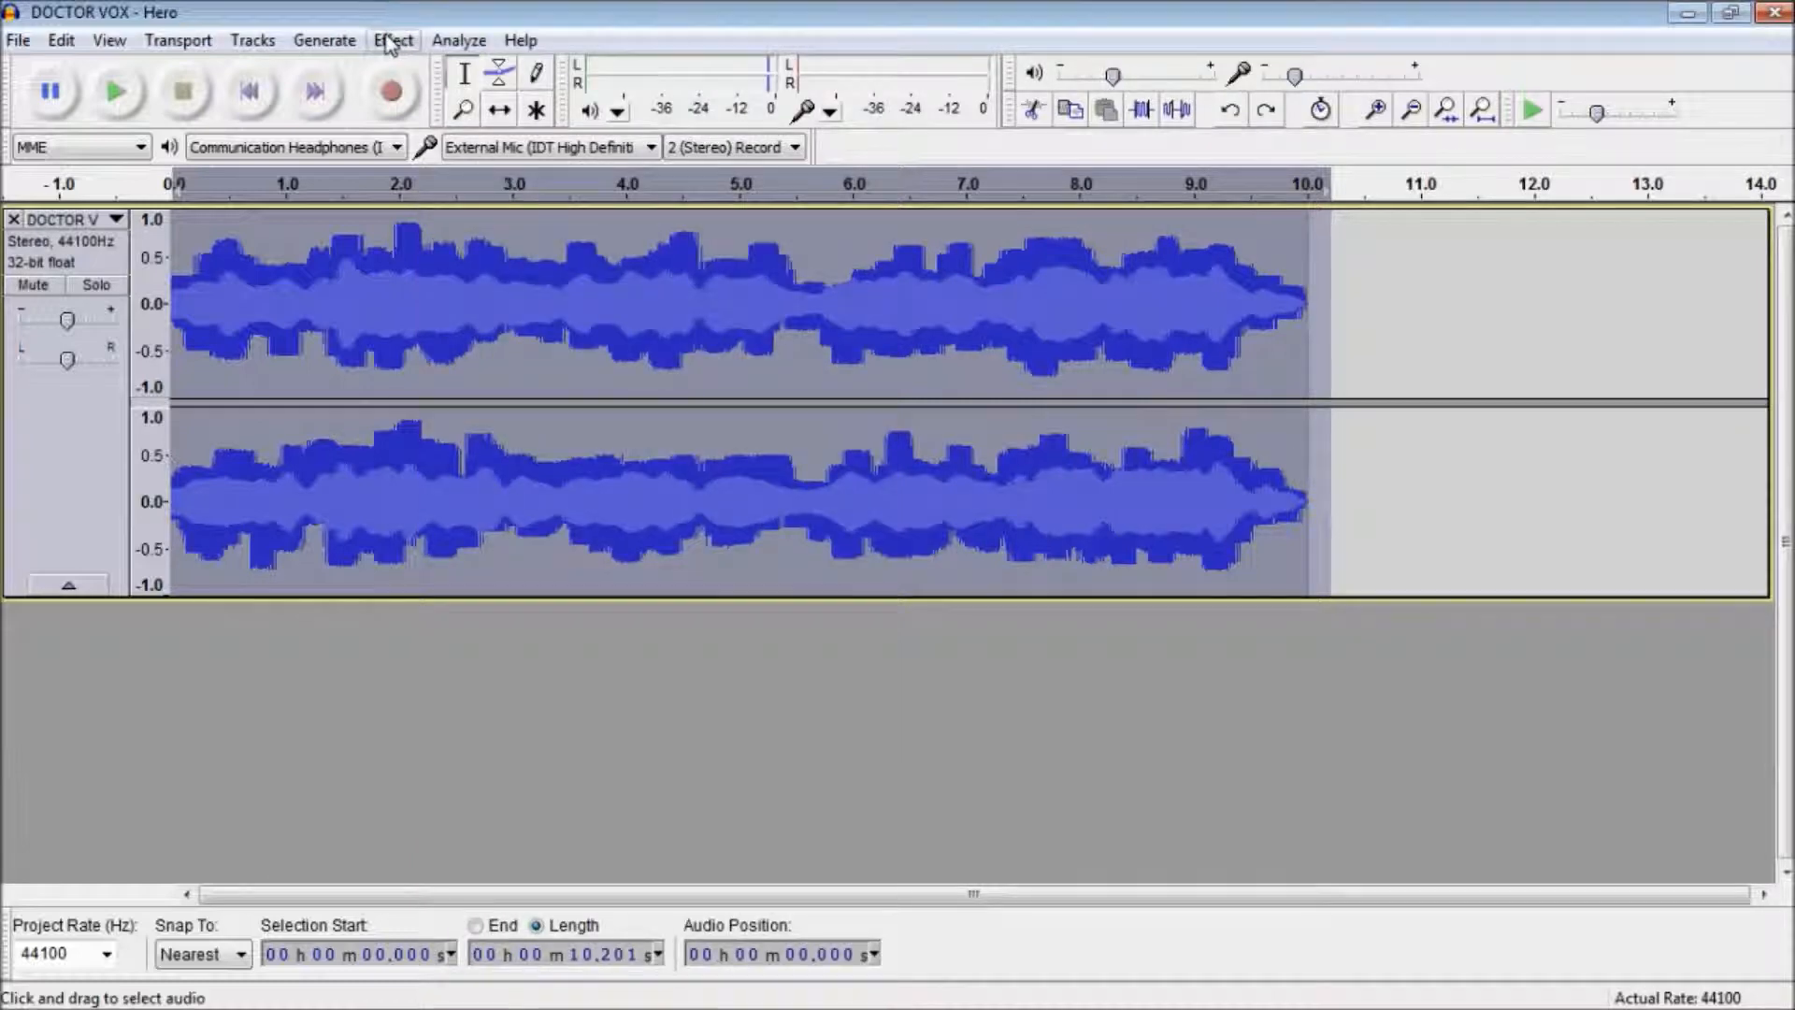
pyautogui.hotkey('ctrl', 'a')
pyautogui.click(396, 41)
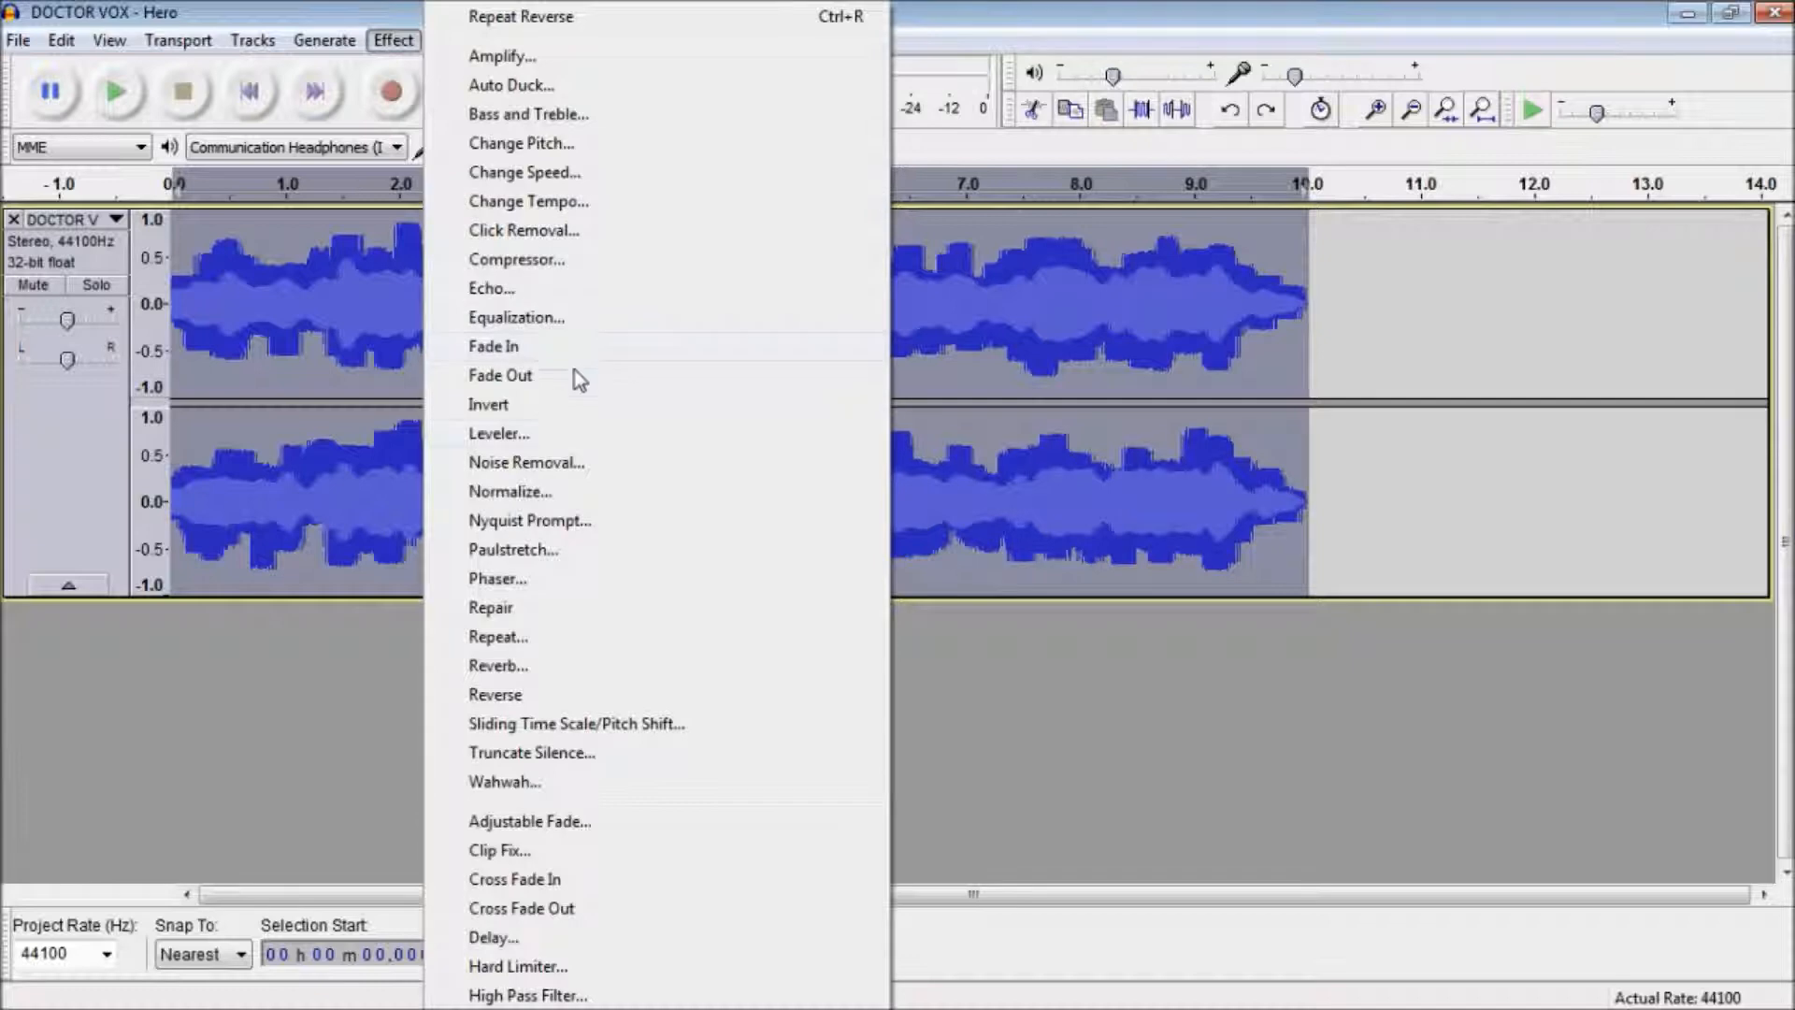
pyautogui.click(561, 551)
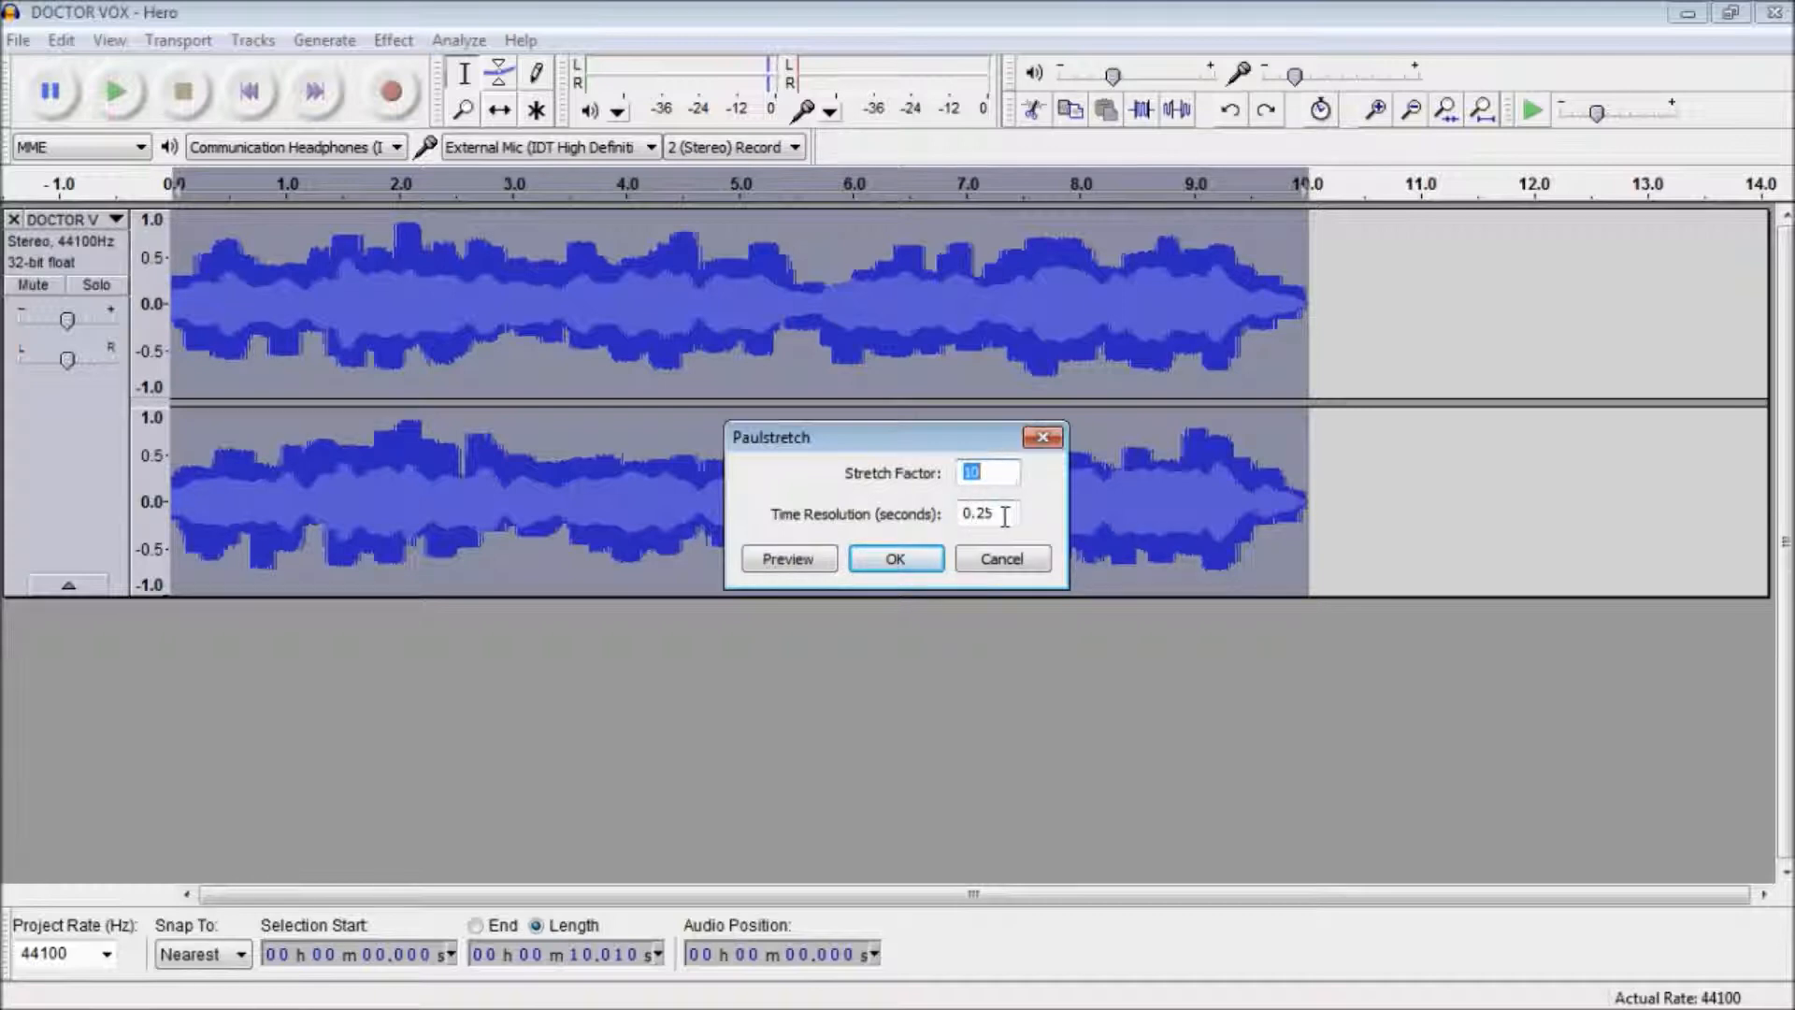
pyautogui.click(913, 571)
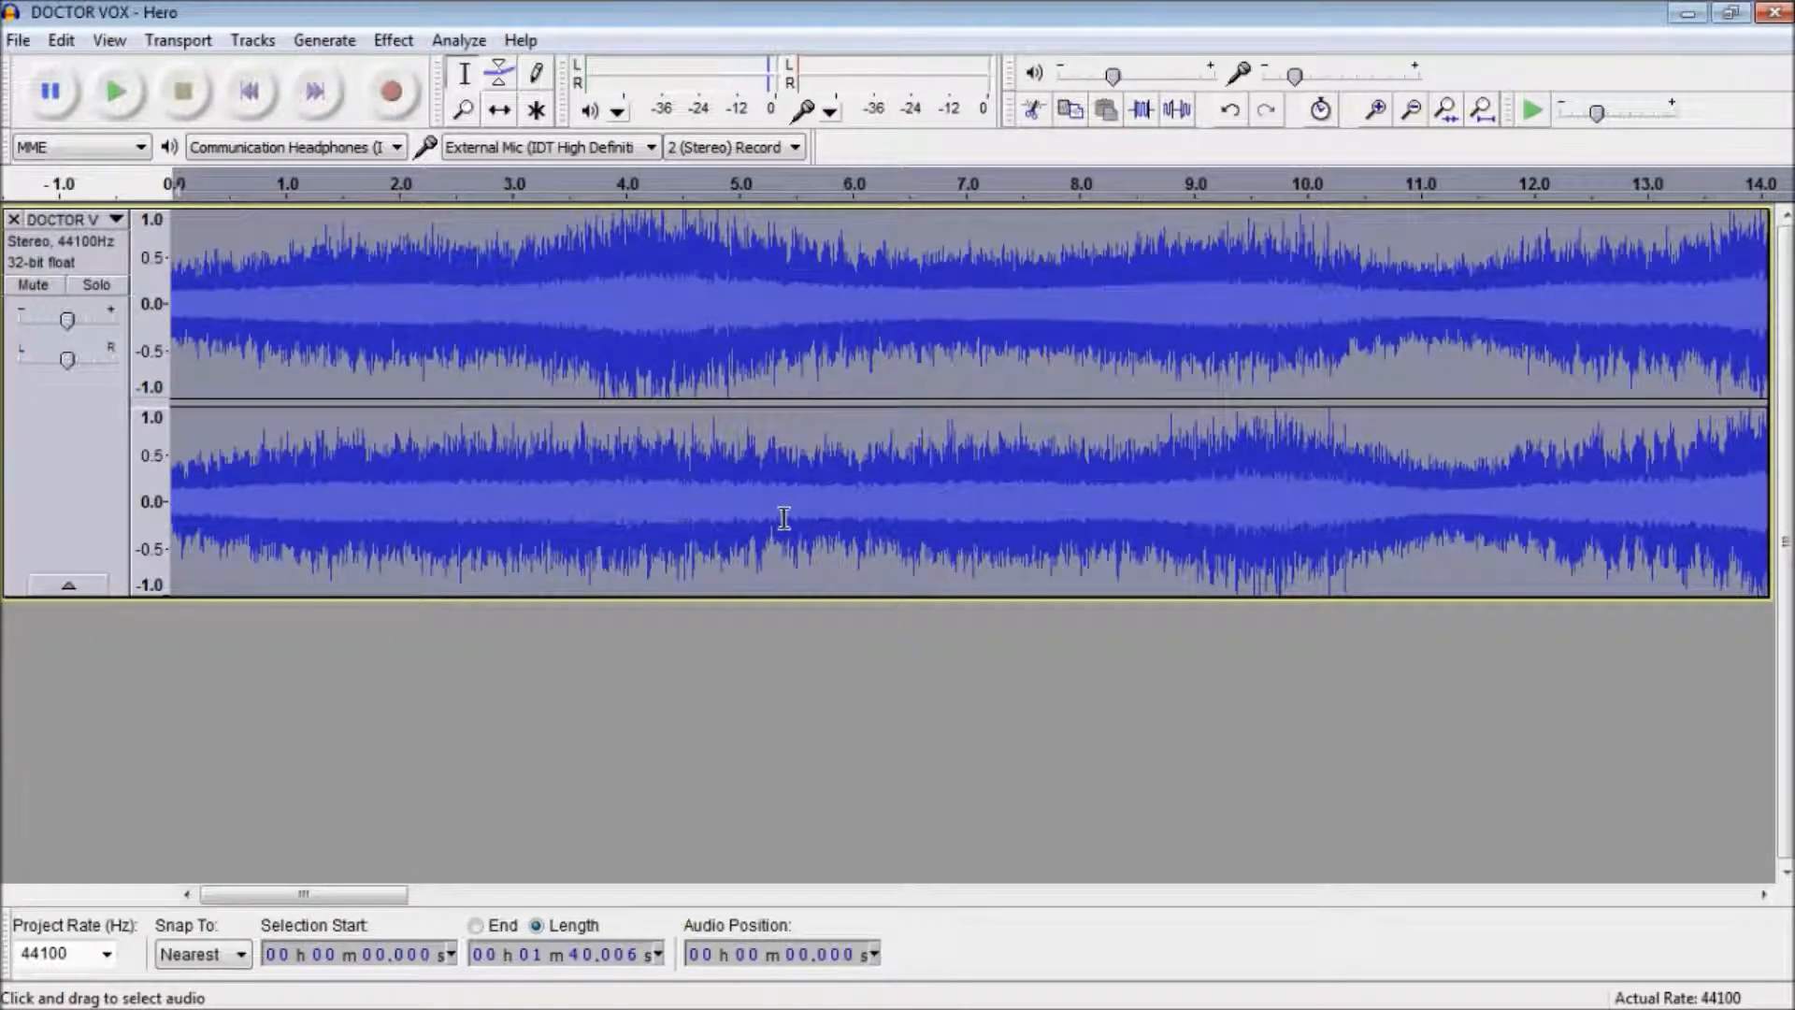
pyautogui.press('space')
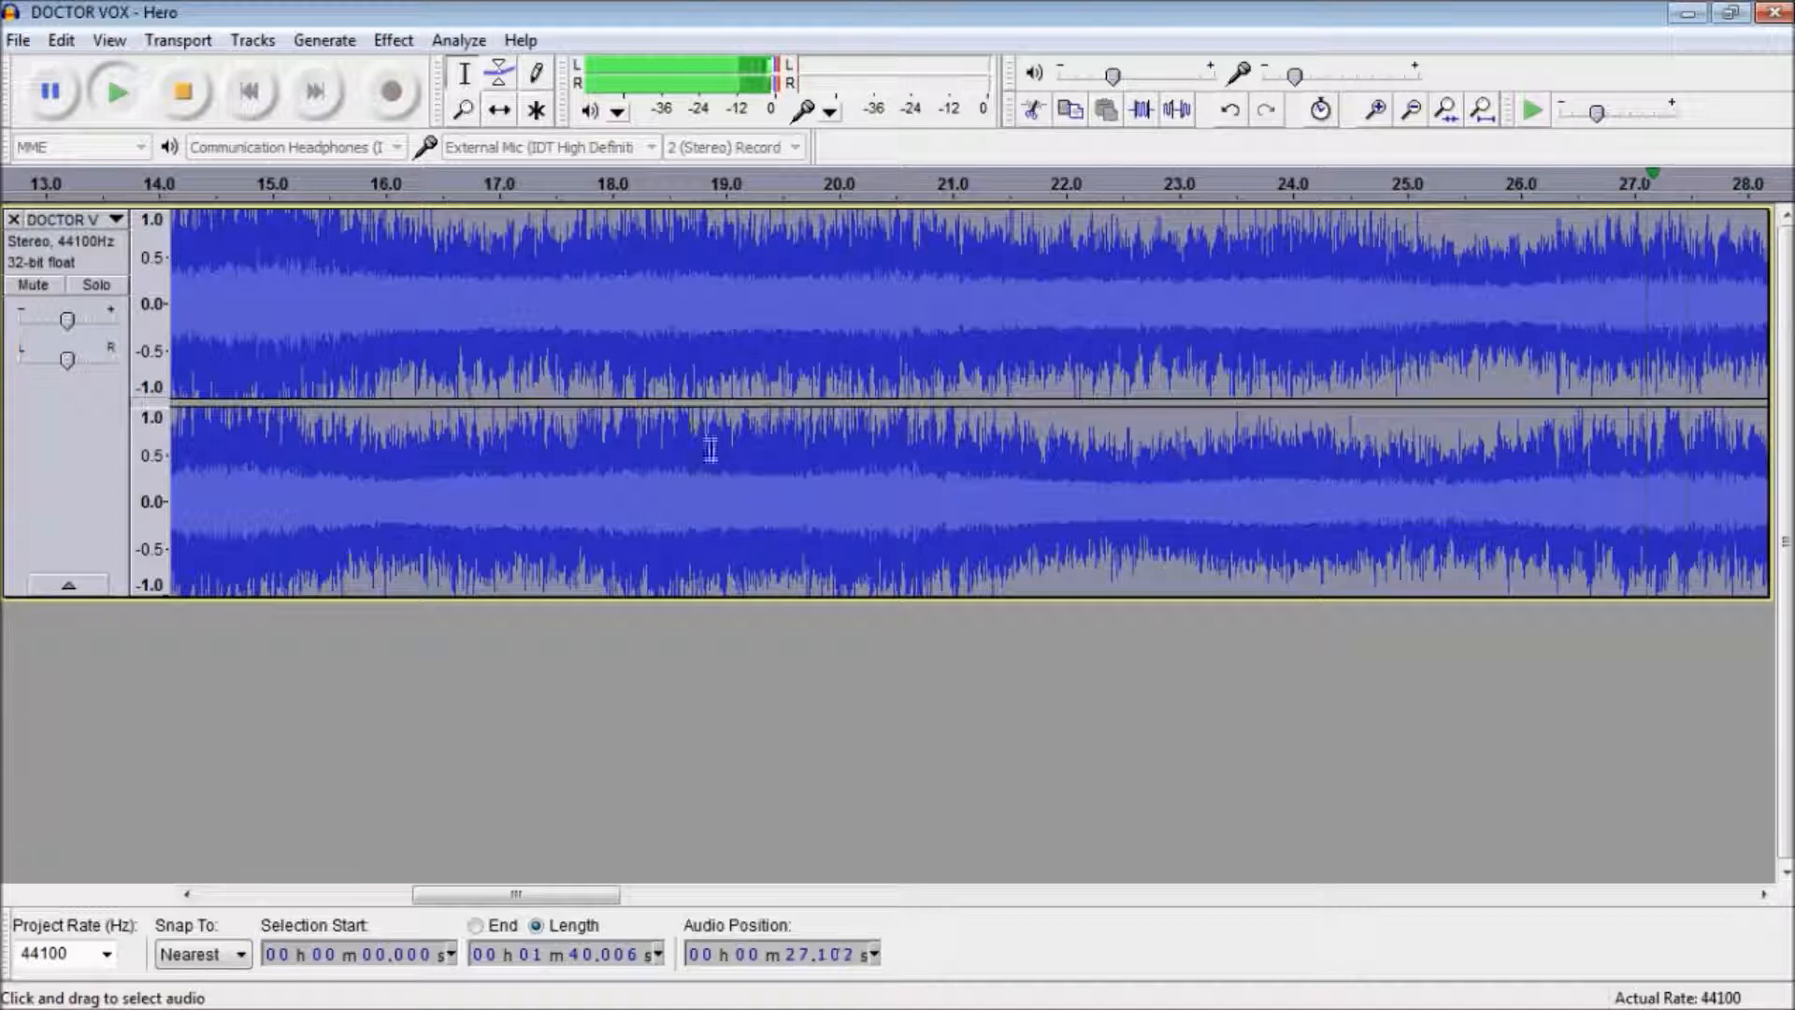
pyautogui.click(183, 90)
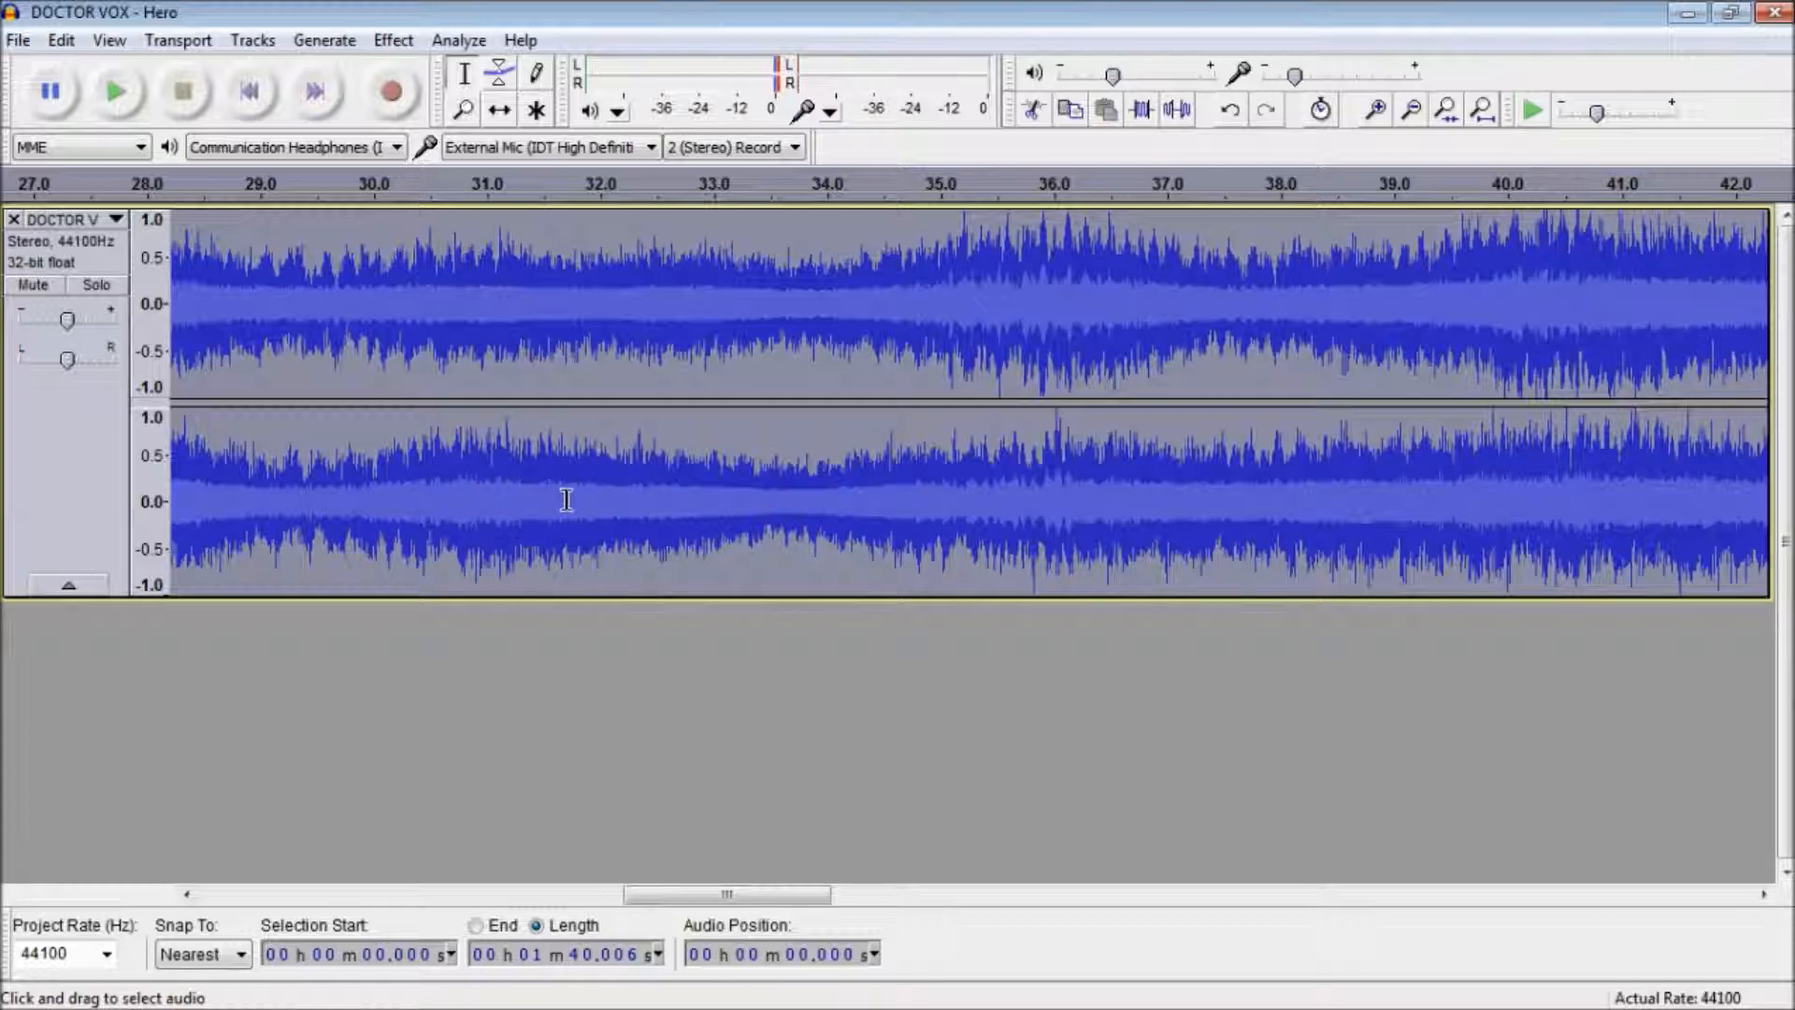
# - Lower the stretched track's pitch with Change Pitch using a strongly negative percent change, and listen to the result
pyautogui.click(393, 41)
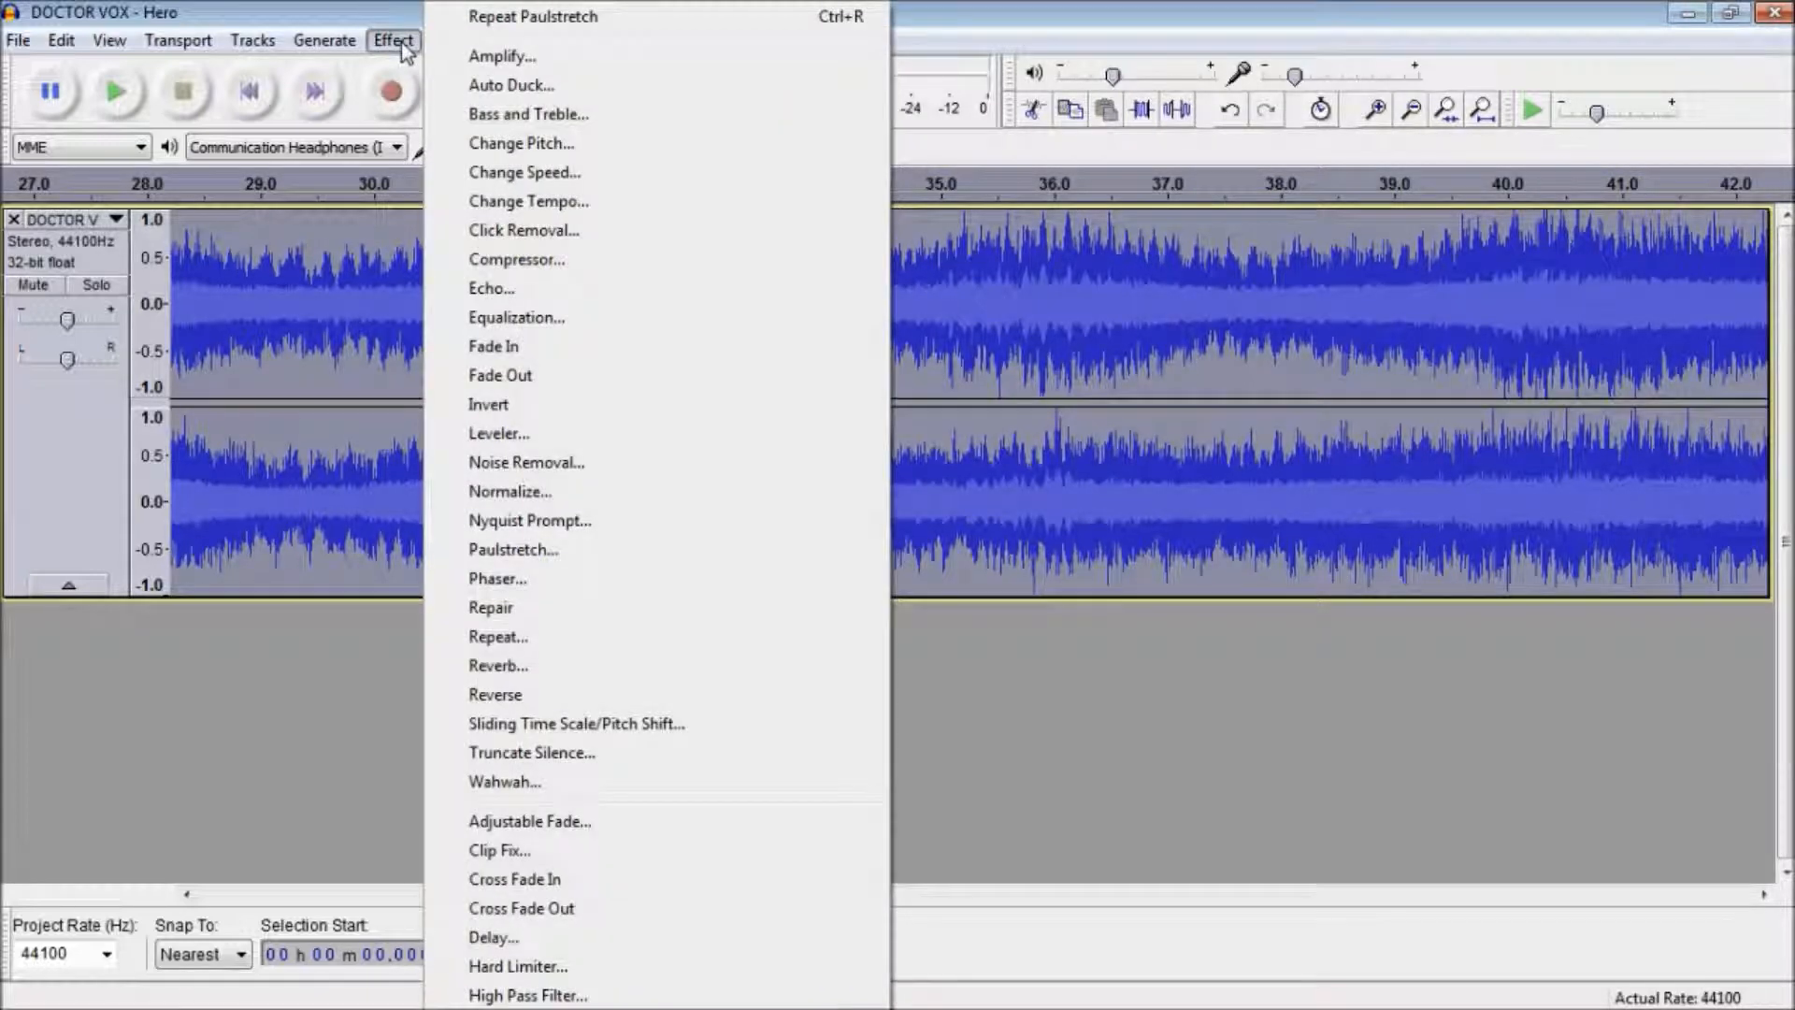
pyautogui.click(541, 155)
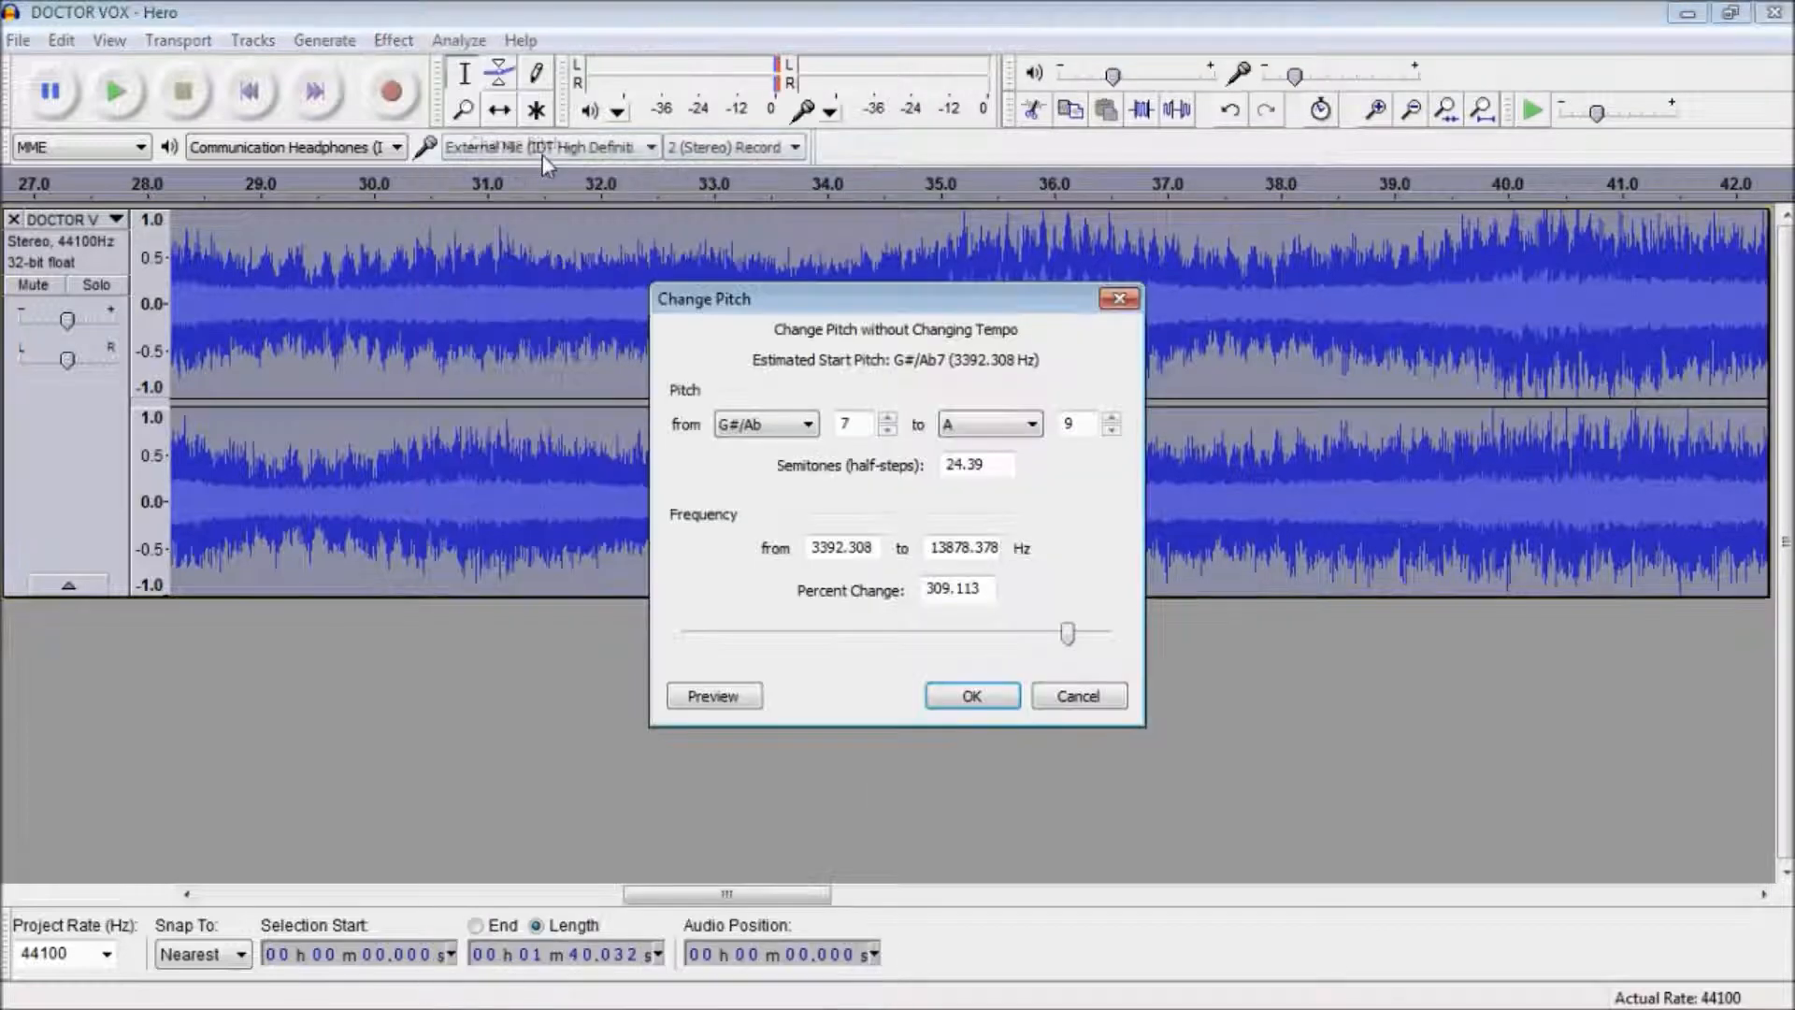
pyautogui.moveTo(1066, 629); pyautogui.dragTo(726, 643)
pyautogui.click(949, 698)
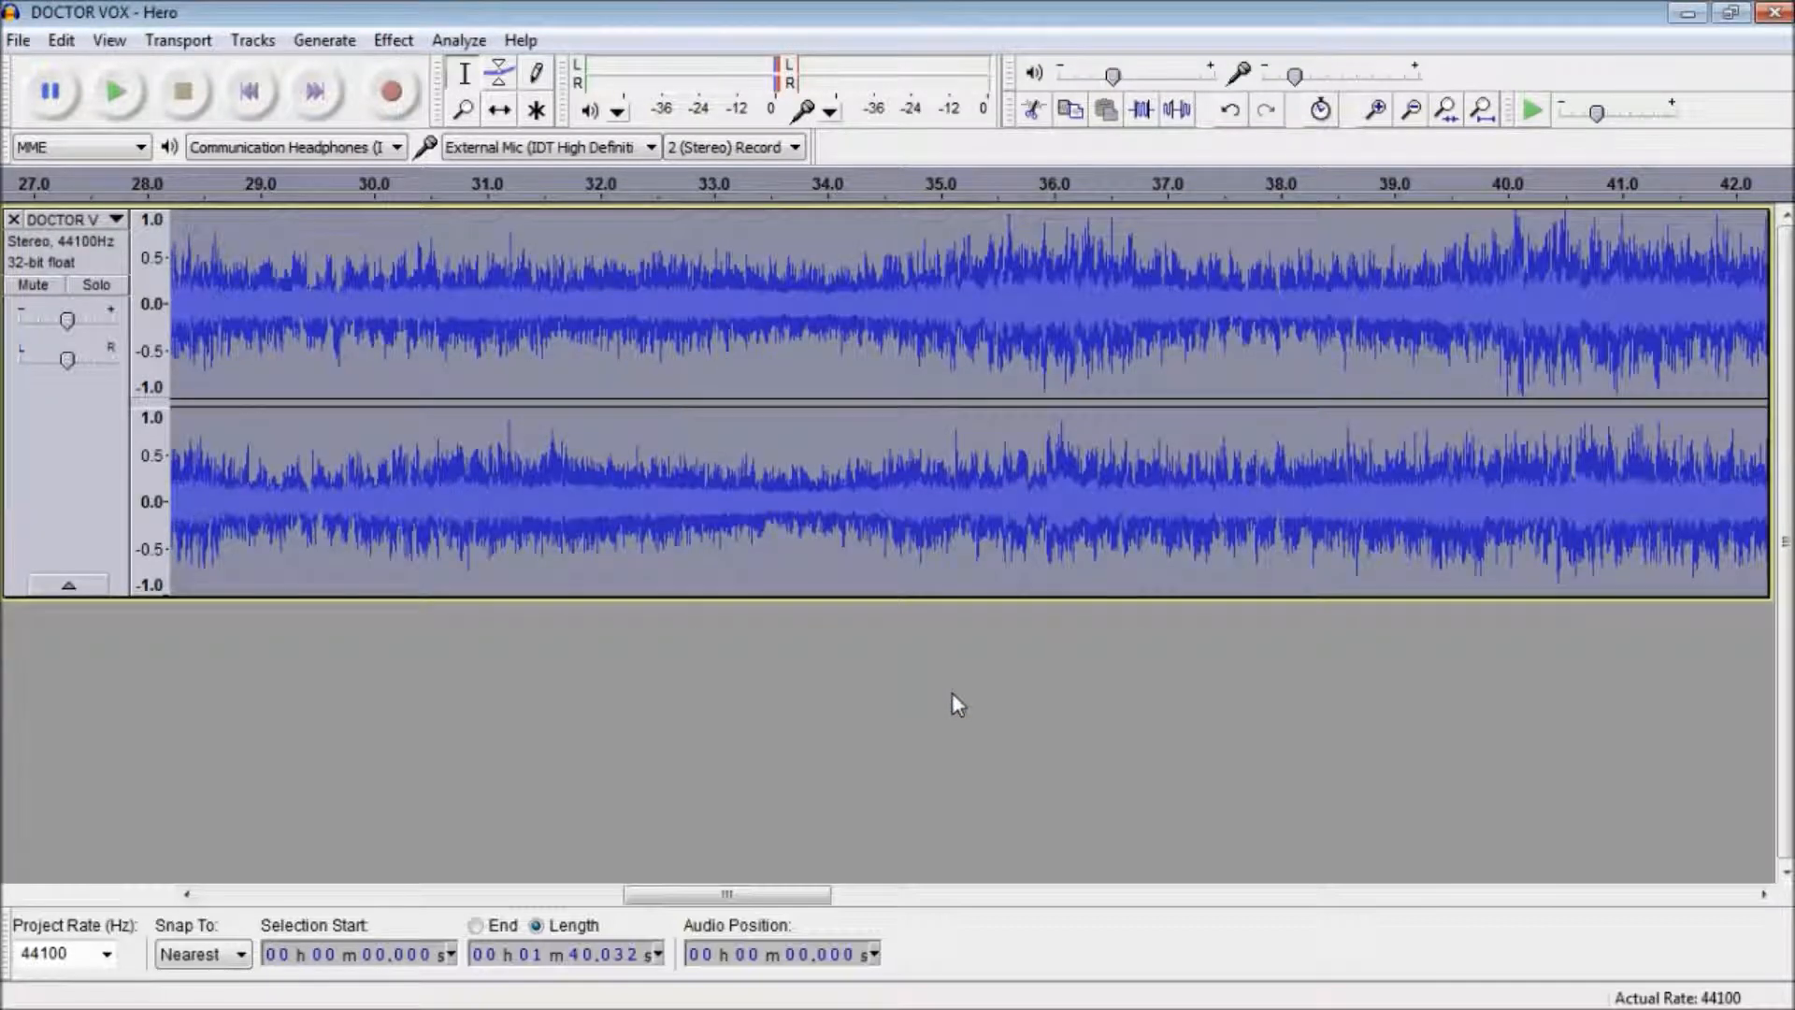
pyautogui.press('space')
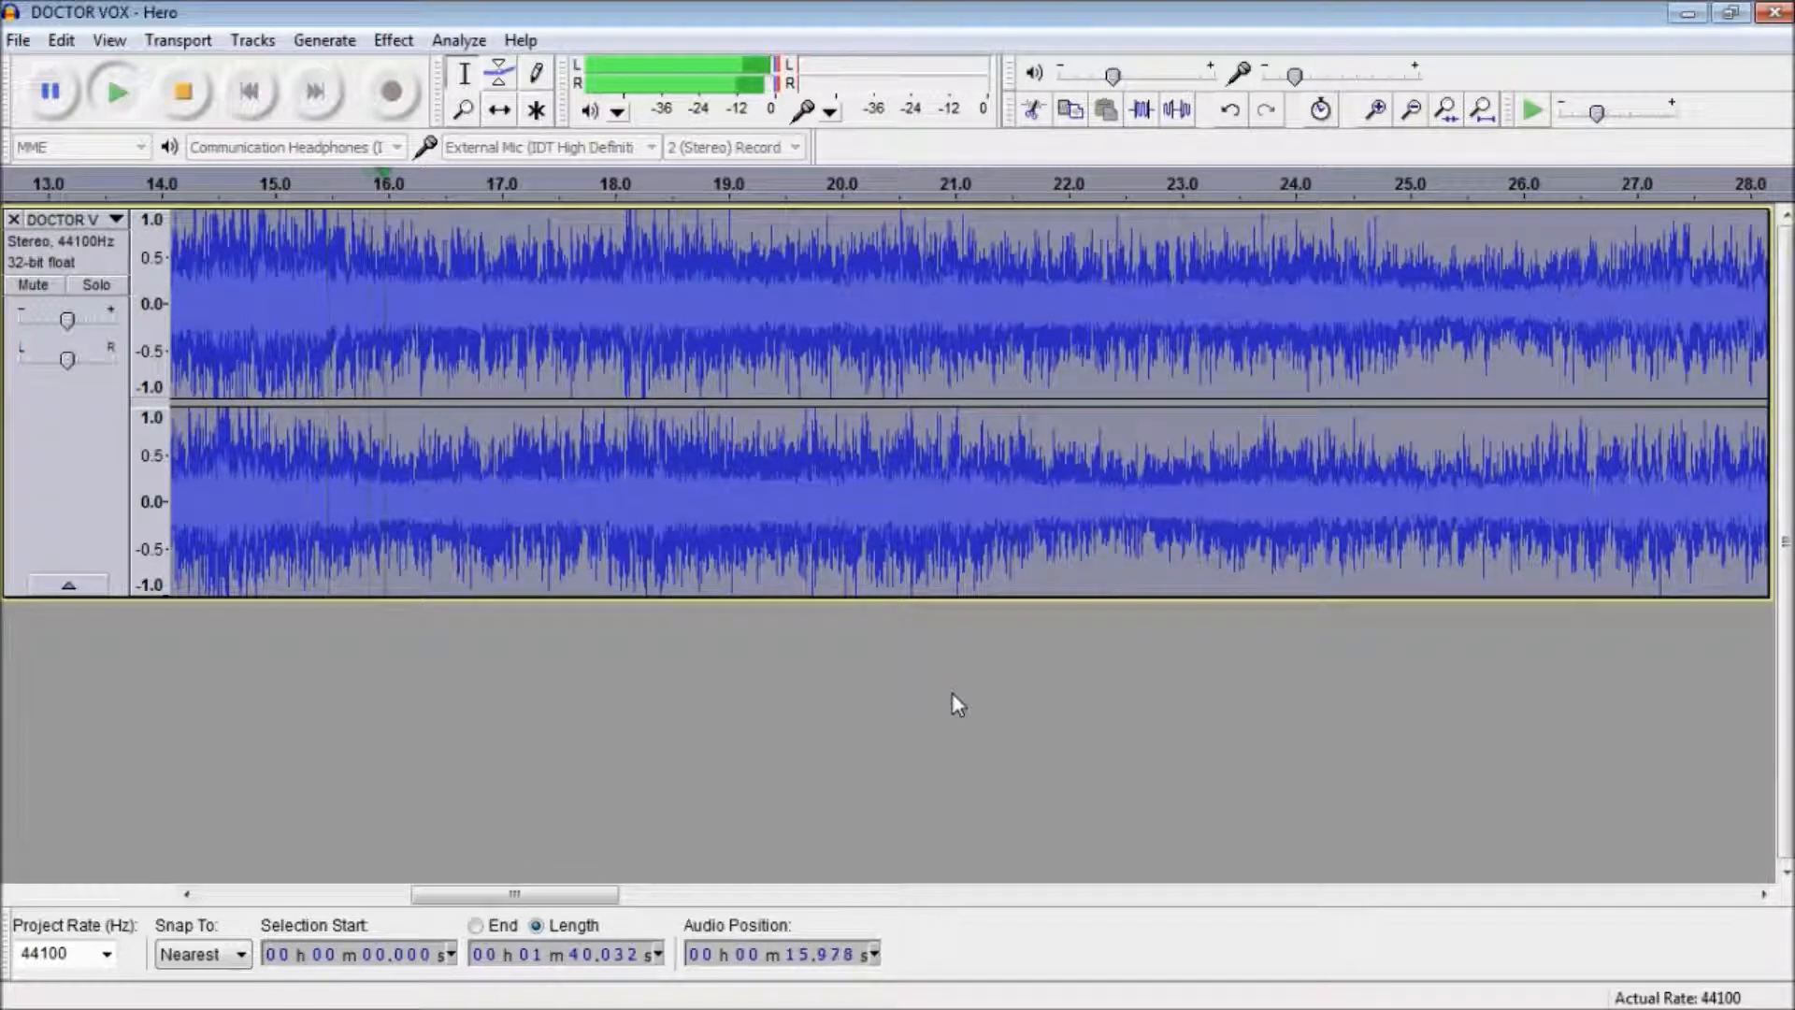
pyautogui.press('space')
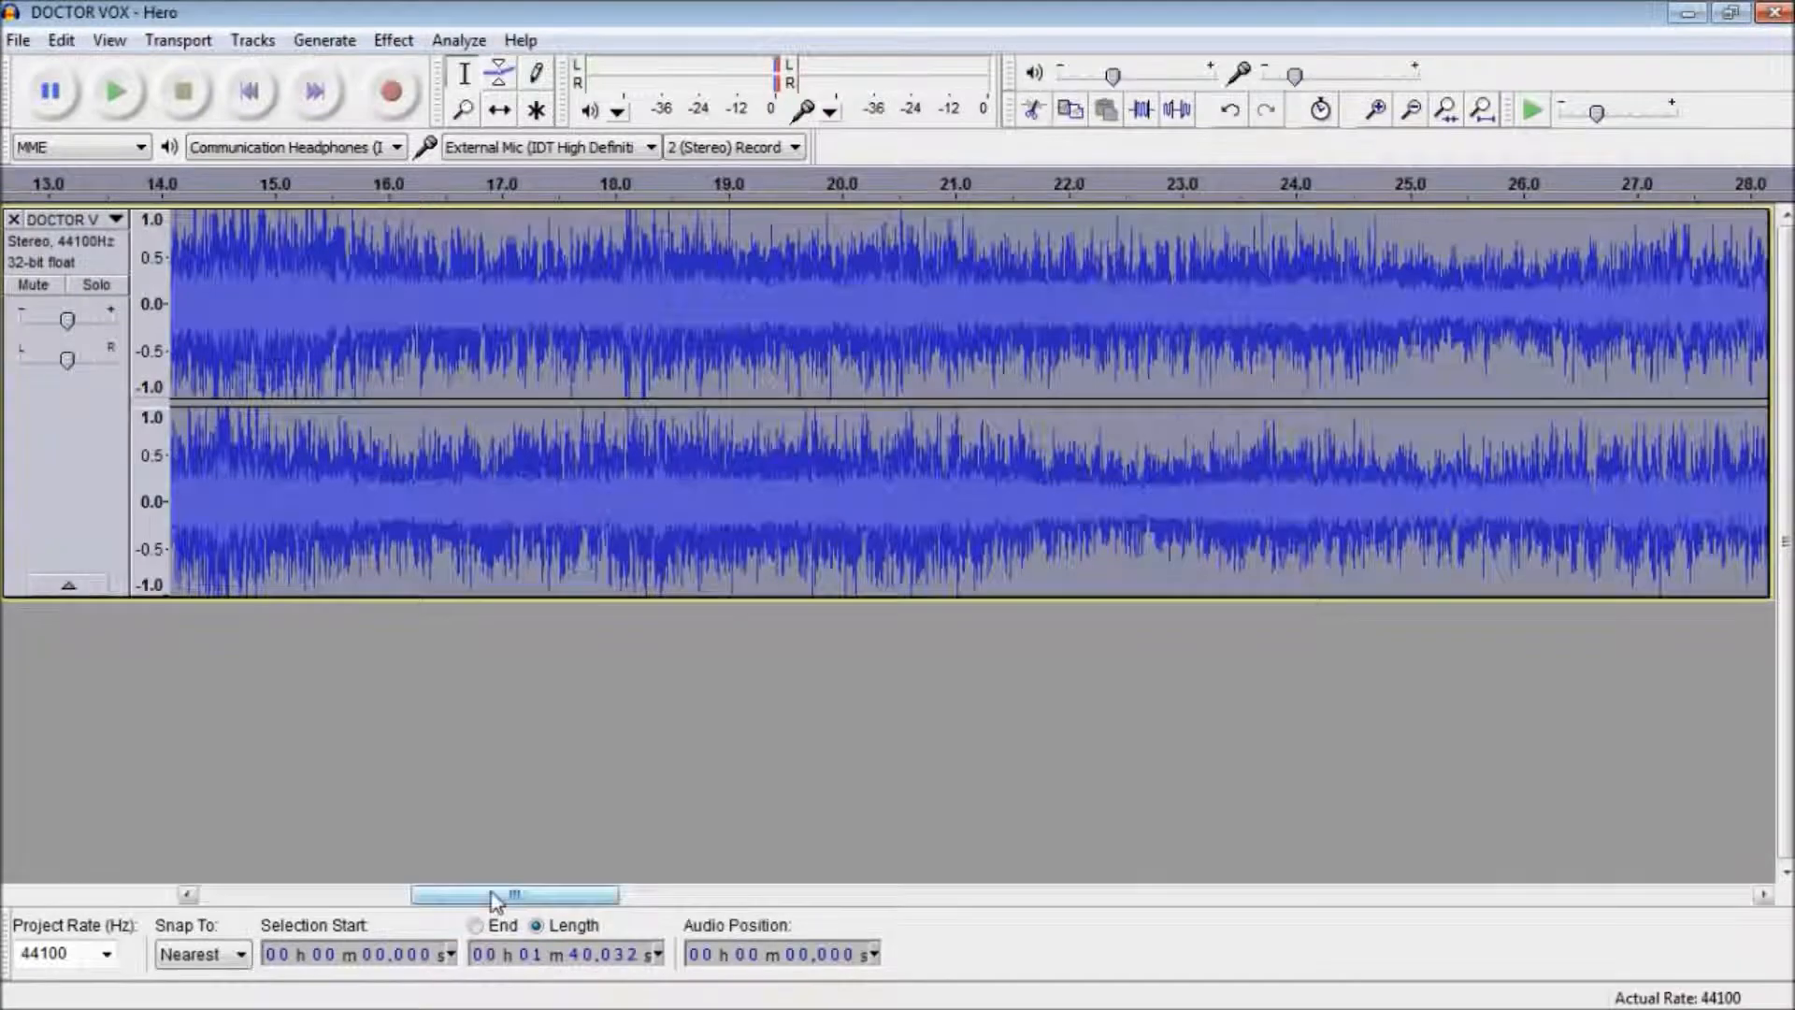
pyautogui.moveTo(492, 893); pyautogui.dragTo(266, 896)
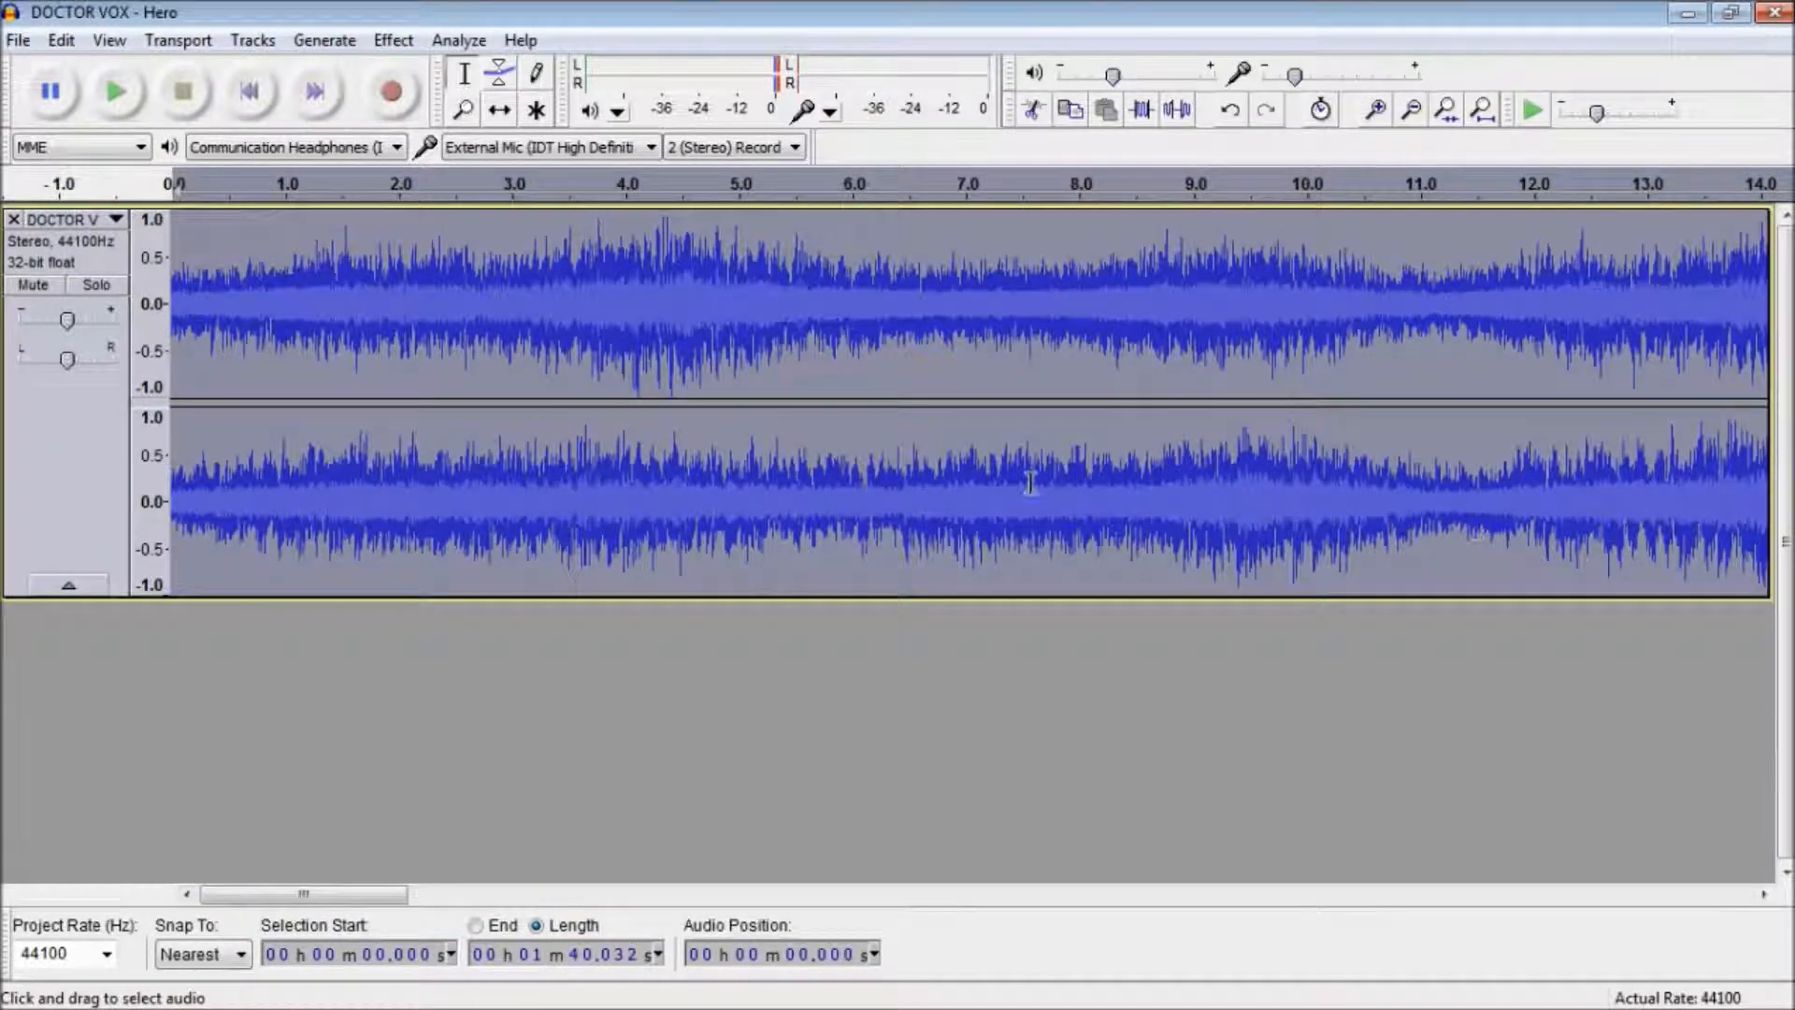